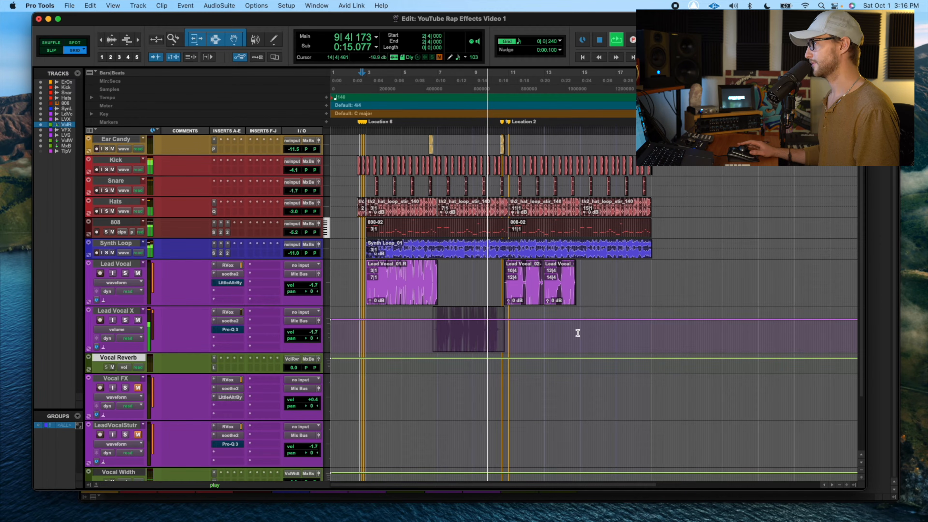
- Stop playback and switch the Lead Vocal X track's view to waveform
key(space)
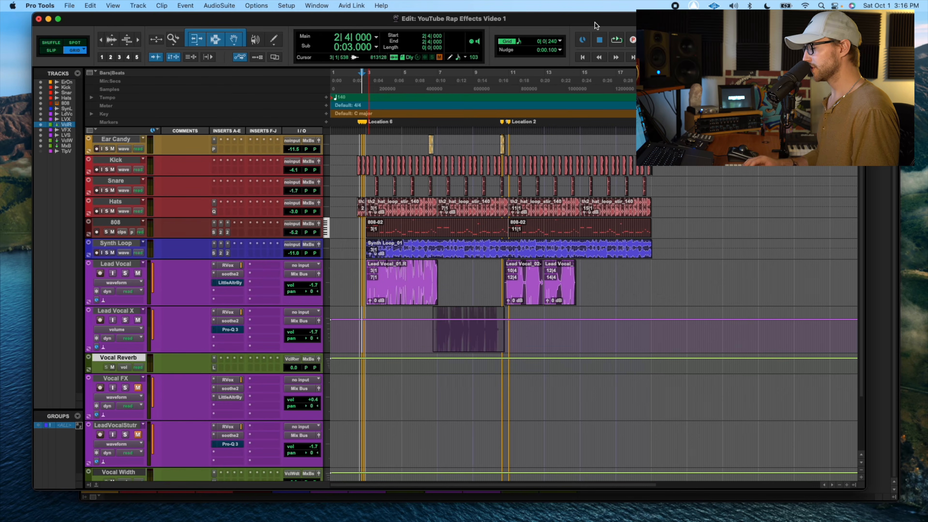
click(124, 330)
click(127, 315)
key(t)
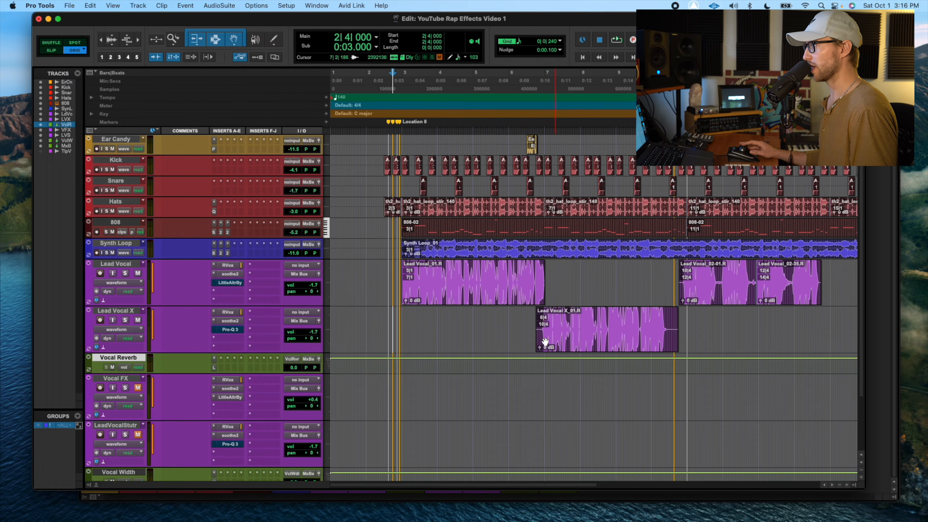
scroll(569, 337, up, 6)
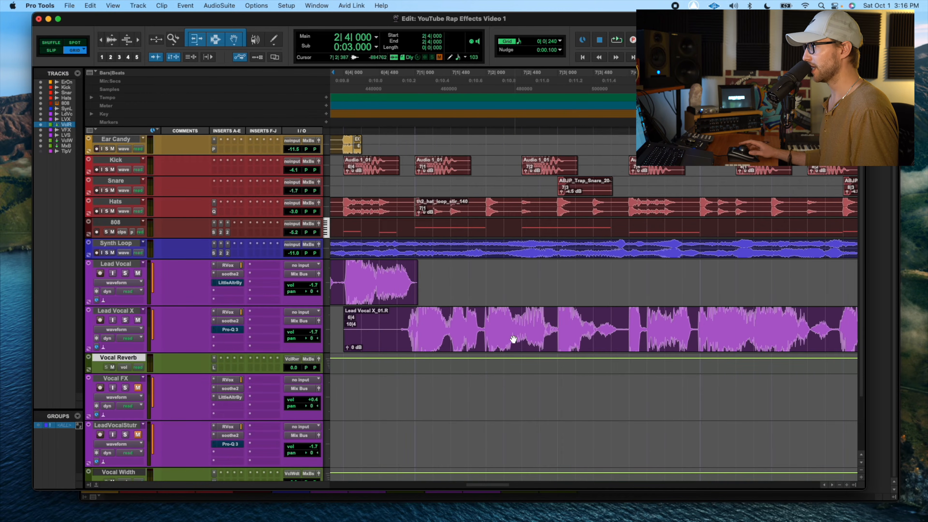
scroll(514, 340, left, 3)
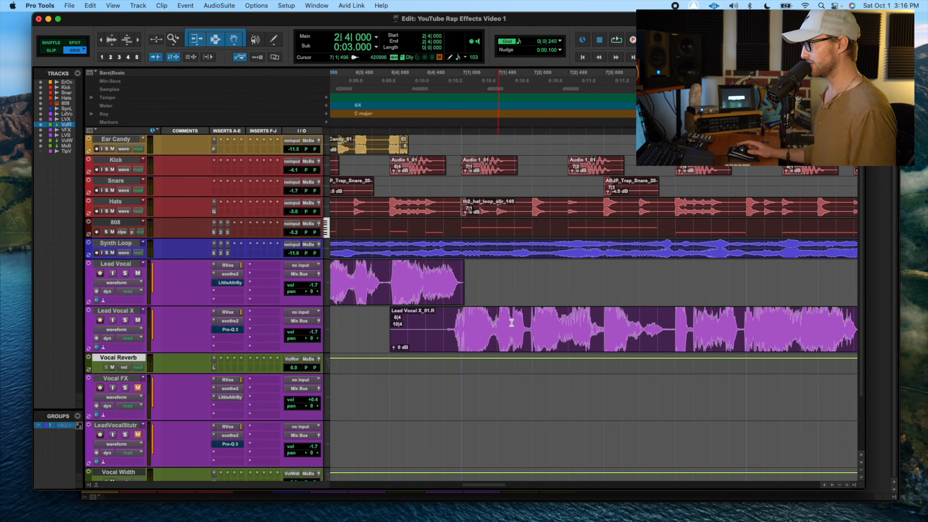
- In the mixer, create a stereo aux input track named Vocal Delay Throw from the Lead Vocal track's third send slot
key(super+equal)
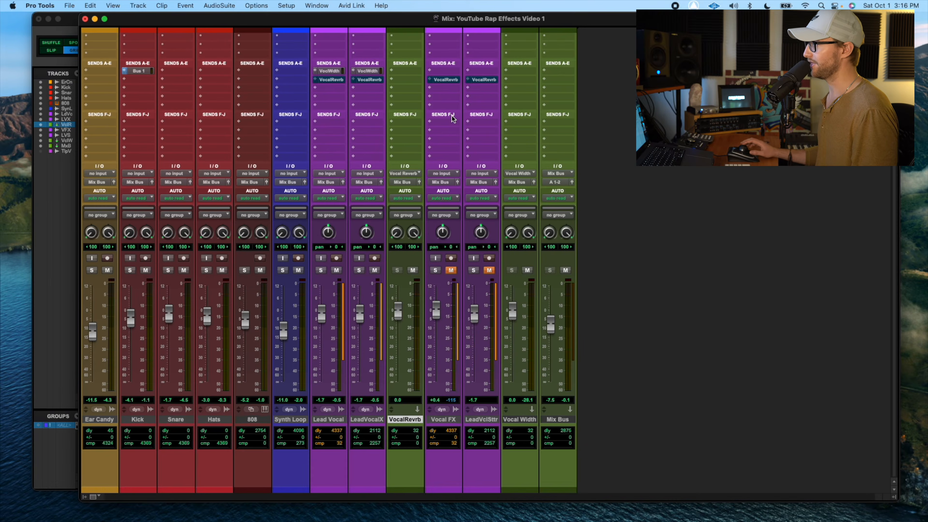
scroll(356, 141, up, 3)
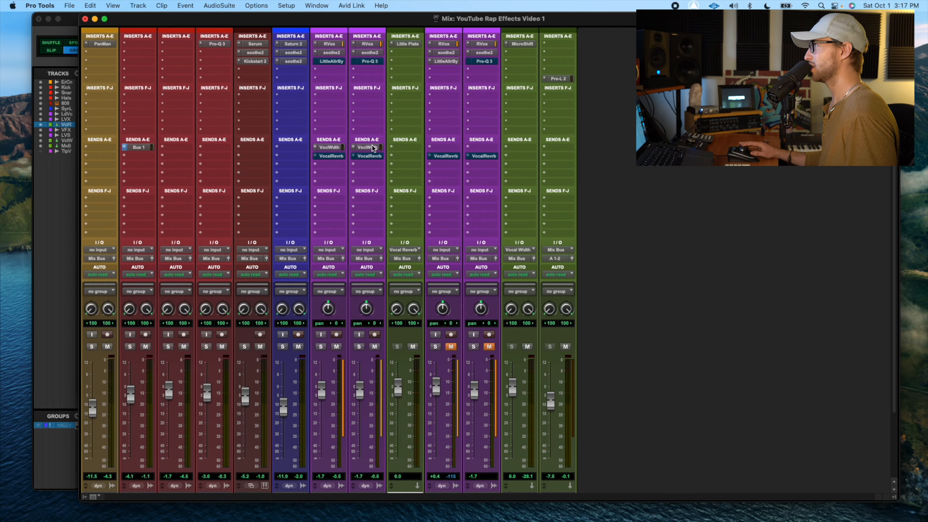
scroll(485, 115, down, 3)
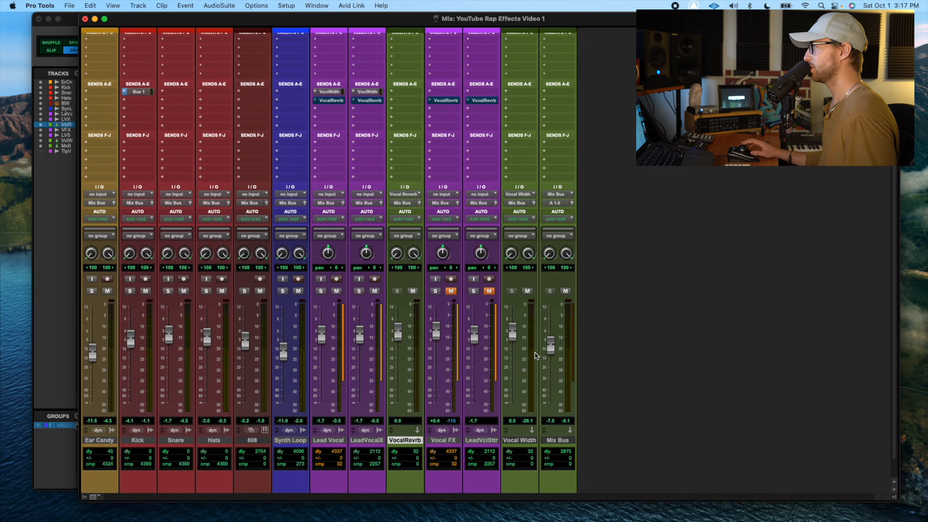
scroll(391, 248, up, 3)
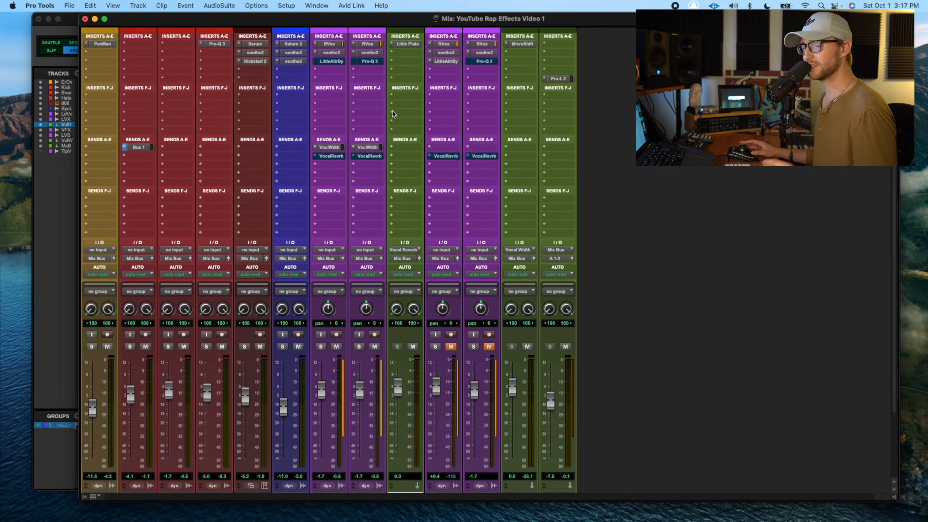
click(364, 163)
click(332, 163)
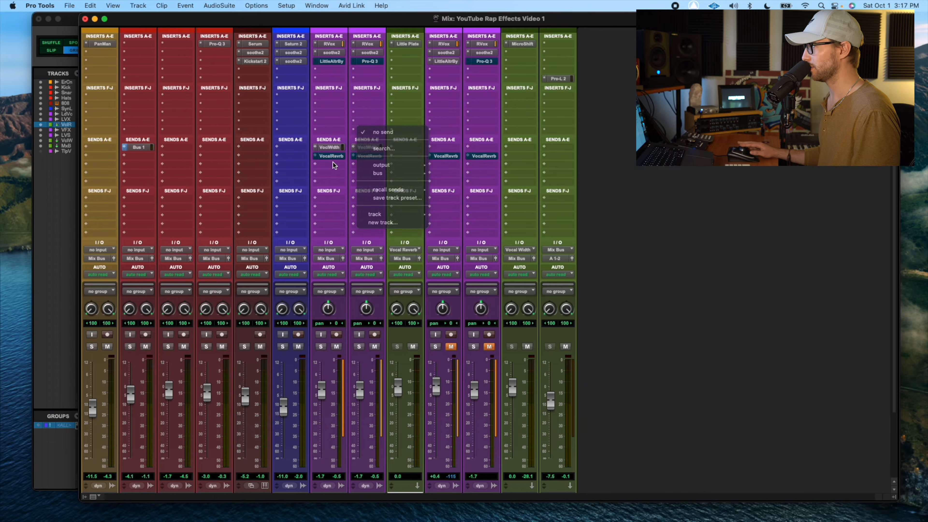
click(331, 164)
click(352, 221)
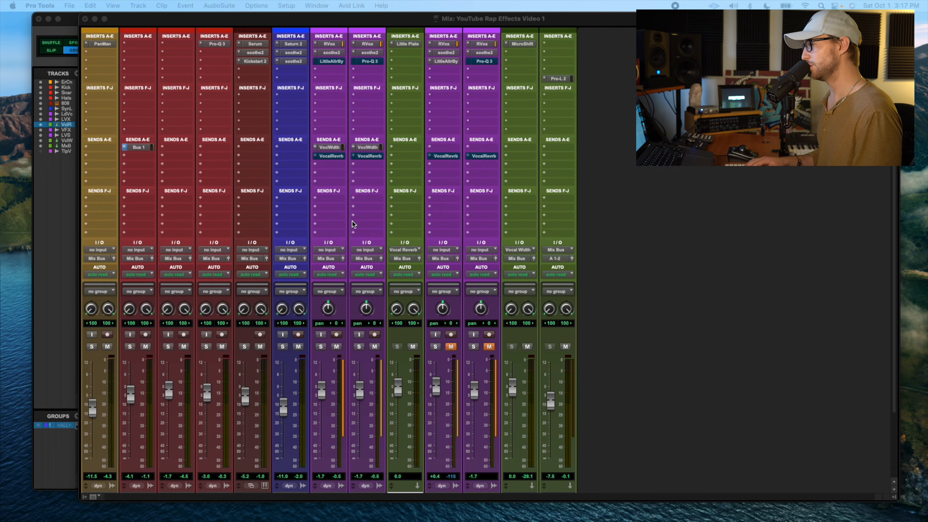
key(super+shift+n)
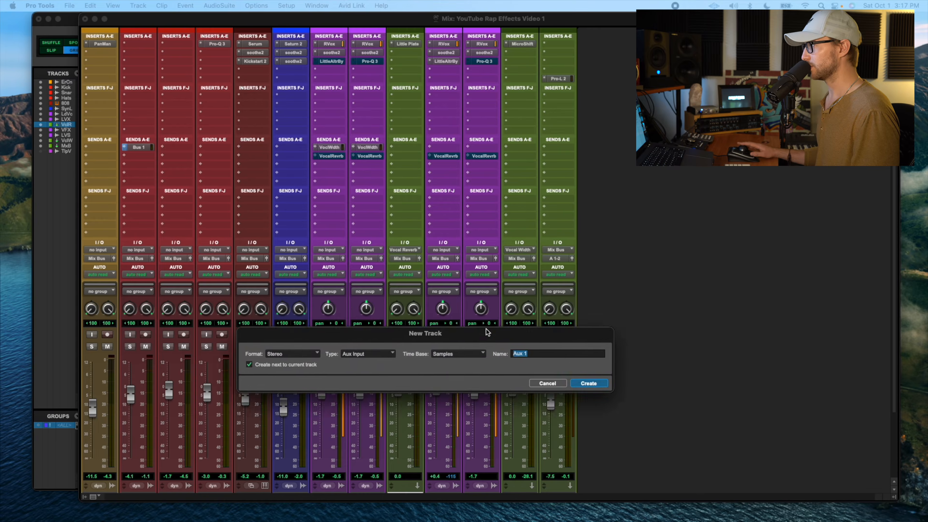
drag(487, 332, 504, 193)
text(Vocal)
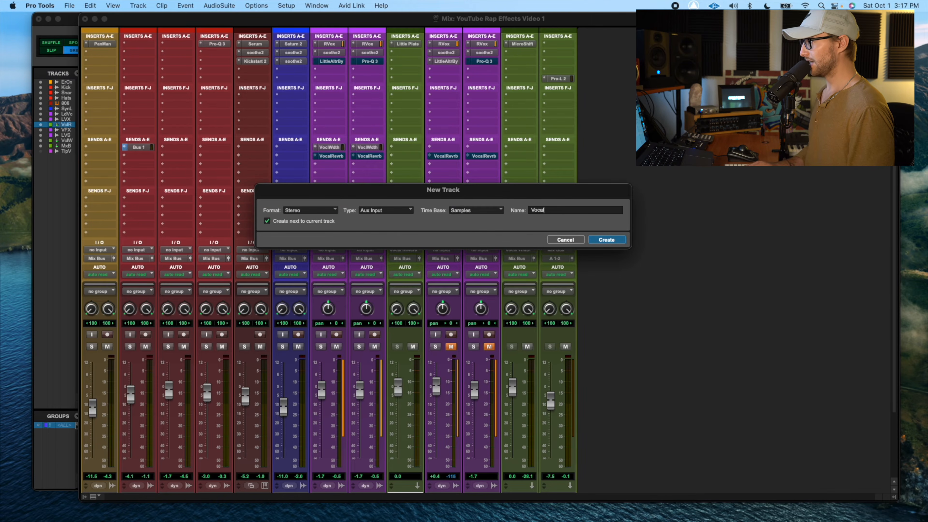
text( Delay Throw)
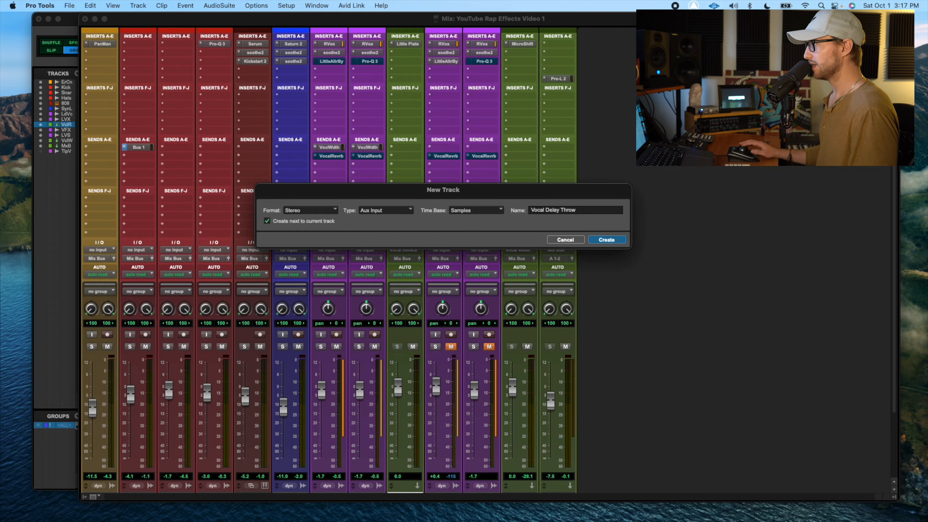
key(Return)
- Solo-safe the Vocal Delay Throw track and route its output to the Mix Bus track
super+click(360, 347)
click(369, 258)
mouse_move(374, 284)
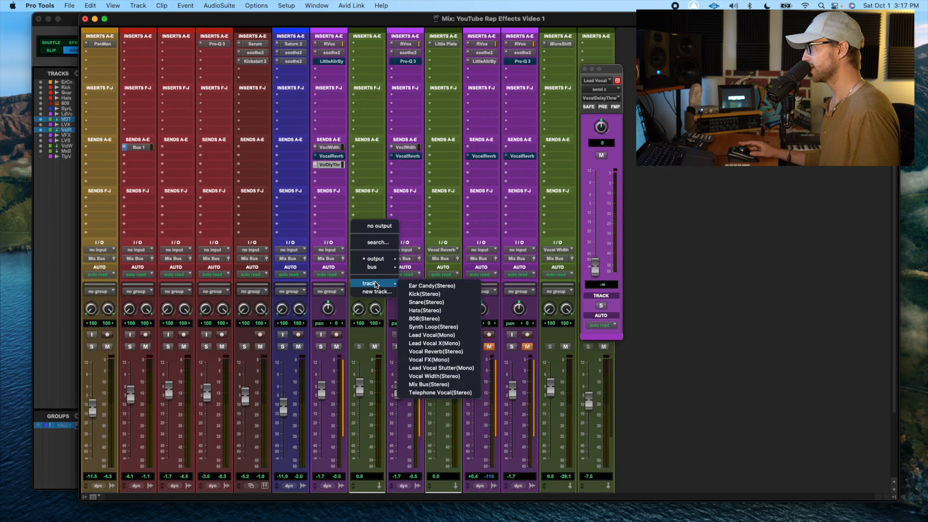
click(435, 384)
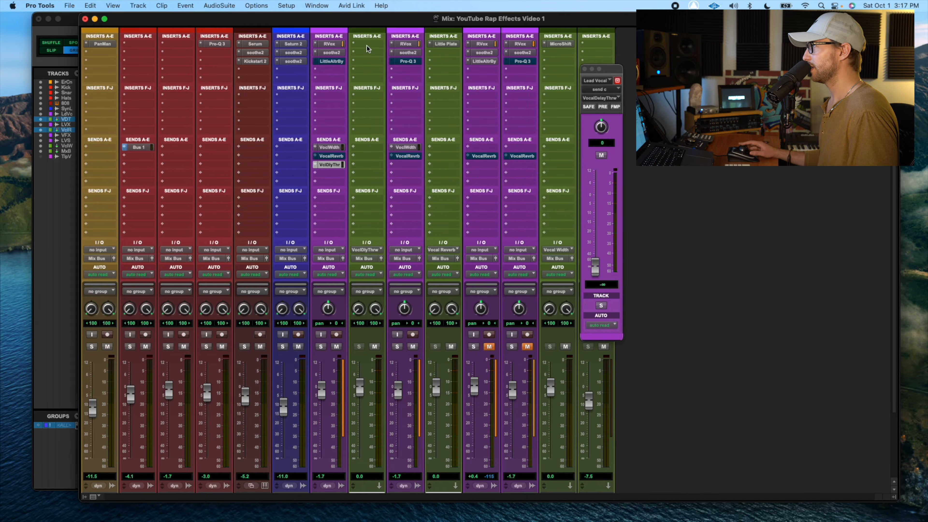
- Insert the H-Delay plug-in in the first insert slot of the Vocal Delay Throw track
click(374, 43)
text(h-de)
key(Return)
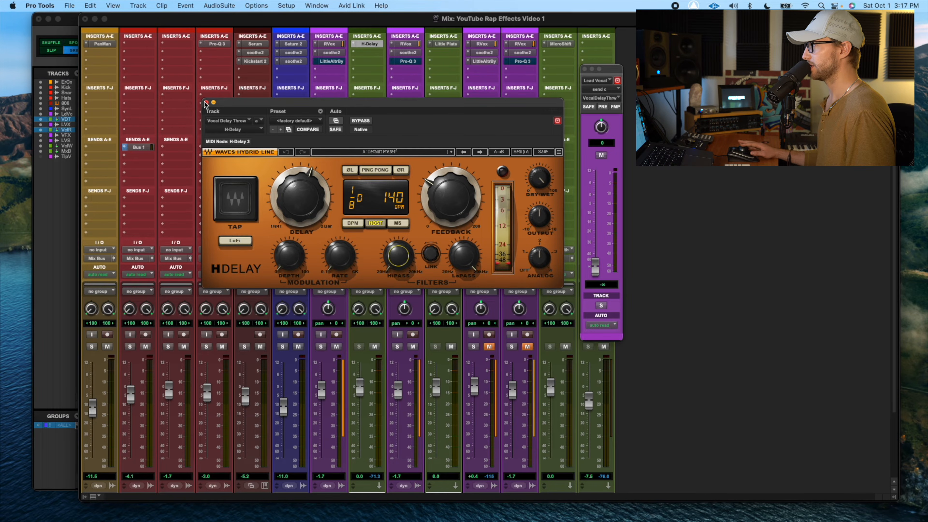
click(205, 102)
- In the Edit window, play the Lead Vocal from 2|4|720 to locate a word for the delay throw
key(super+equal)
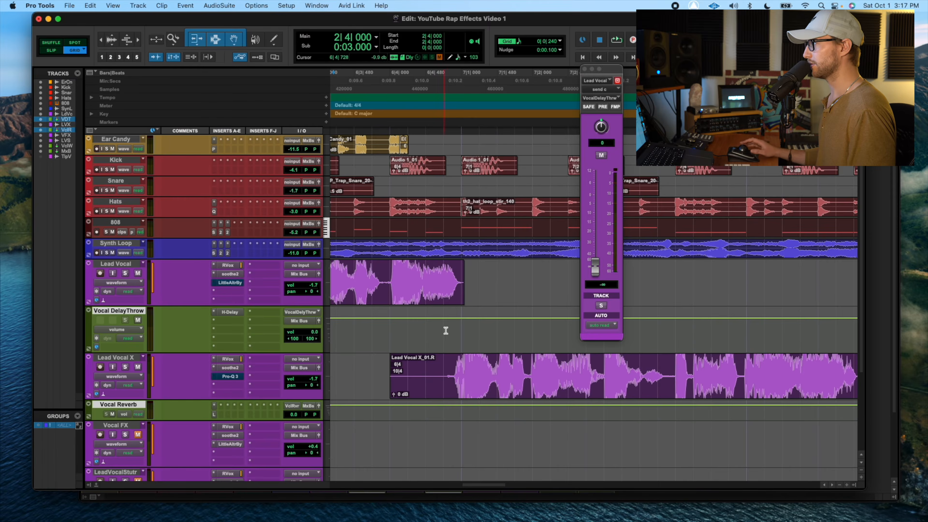
key(super+bracketright)
key(super+bracketright)
scroll(441, 332, right, 2)
click(365, 271)
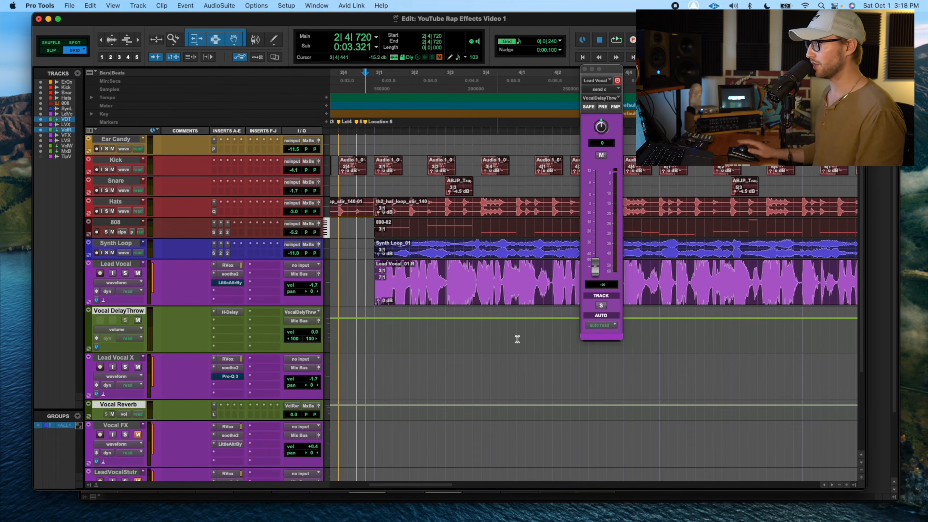
drag(595, 269, 569, 309)
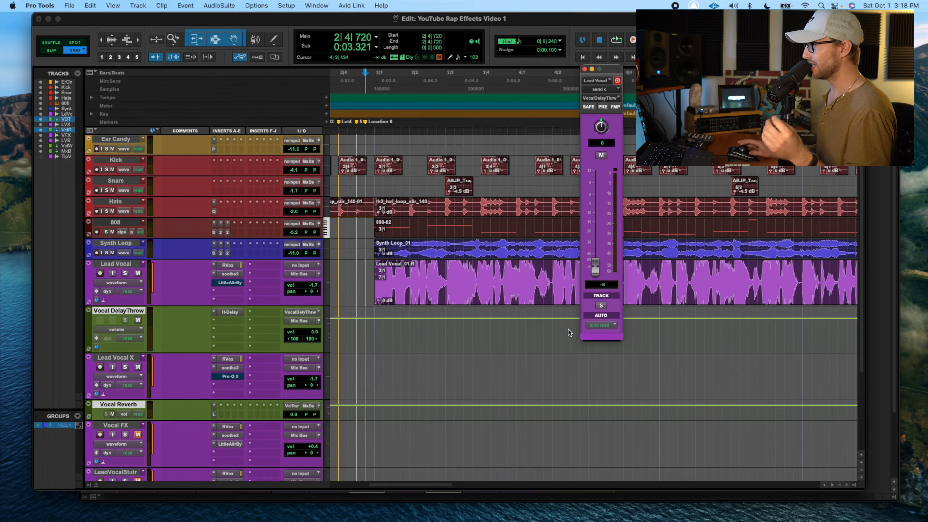
click(368, 276)
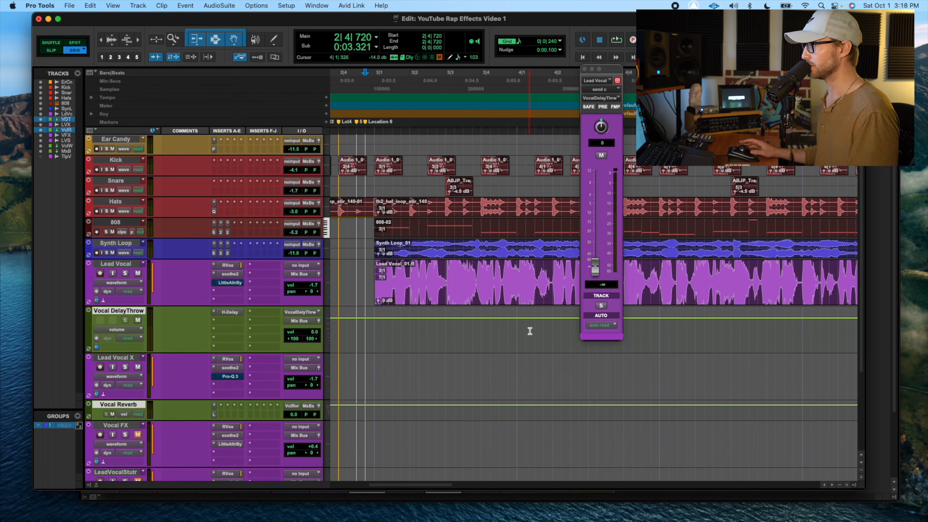
key(space)
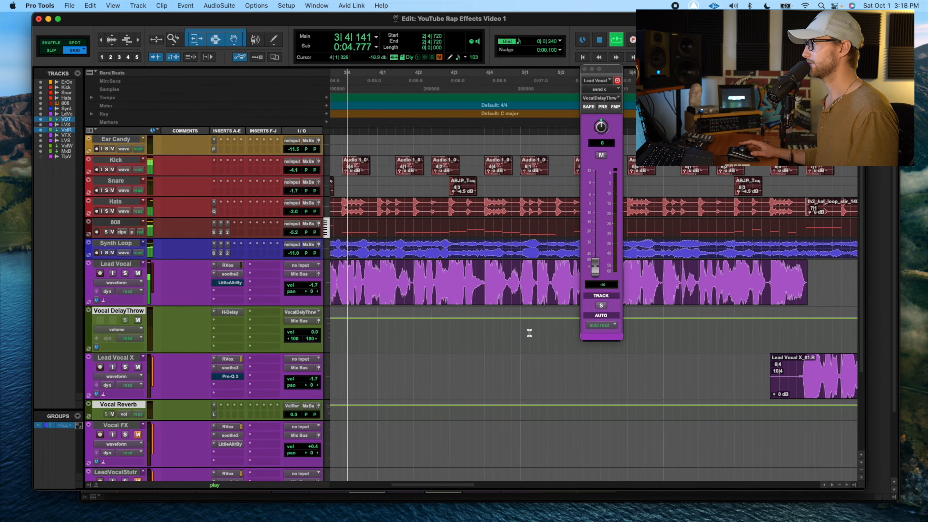
key(space)
- Select the Lead Vocal word from 4|3|929 to 4|4|606 and audition it
click(484, 276)
drag(484, 276, 507, 295)
key(space)
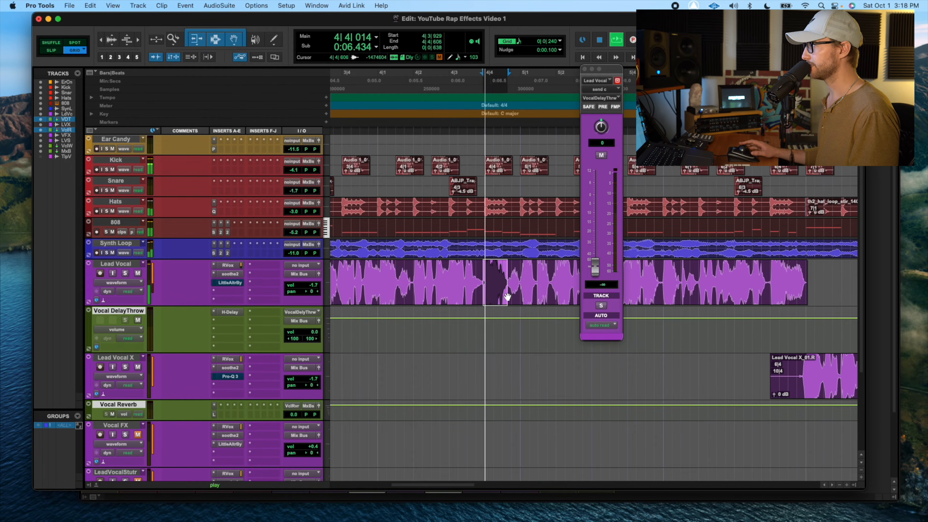
key(space)
- Show the Lead Vocal's Vocal Delay Throw send level automation and raise it to 0.0 dB over the selected word
click(130, 283)
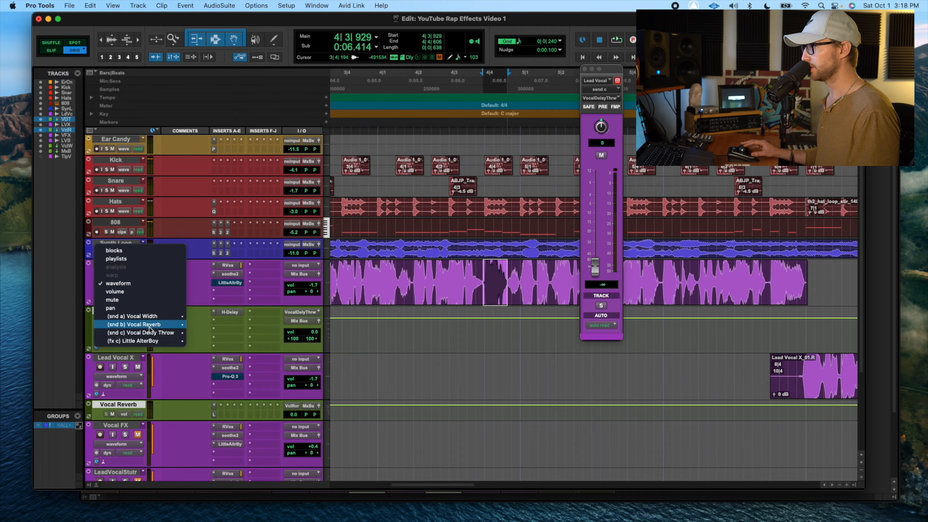
mouse_move(151, 333)
click(201, 335)
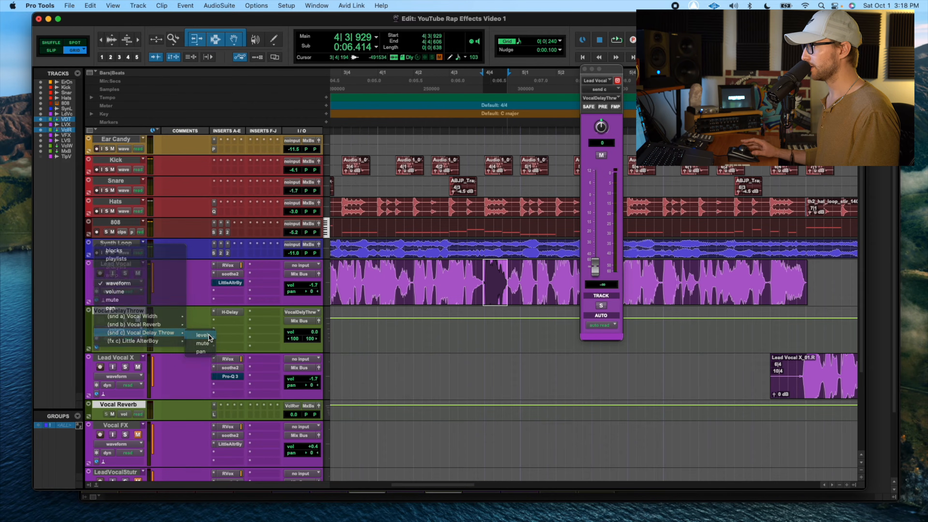
drag(496, 269, 504, 160)
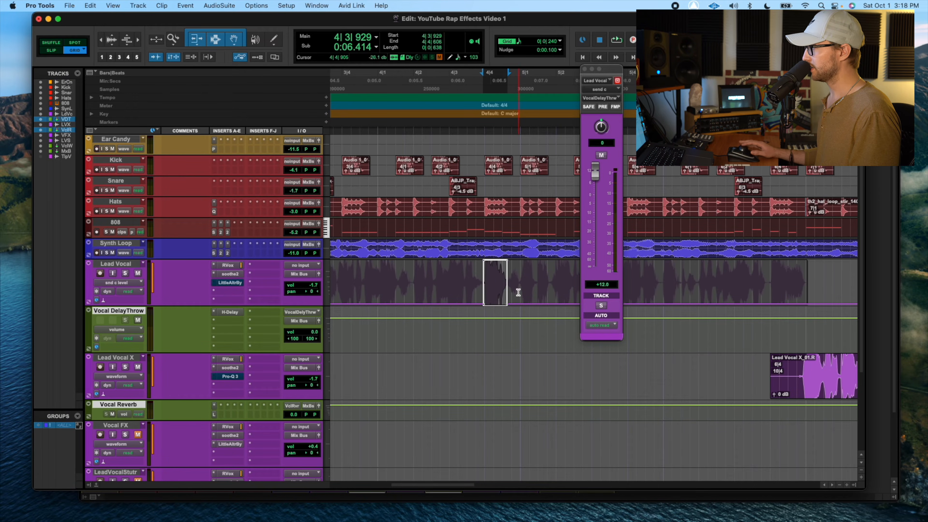
drag(498, 262, 502, 268)
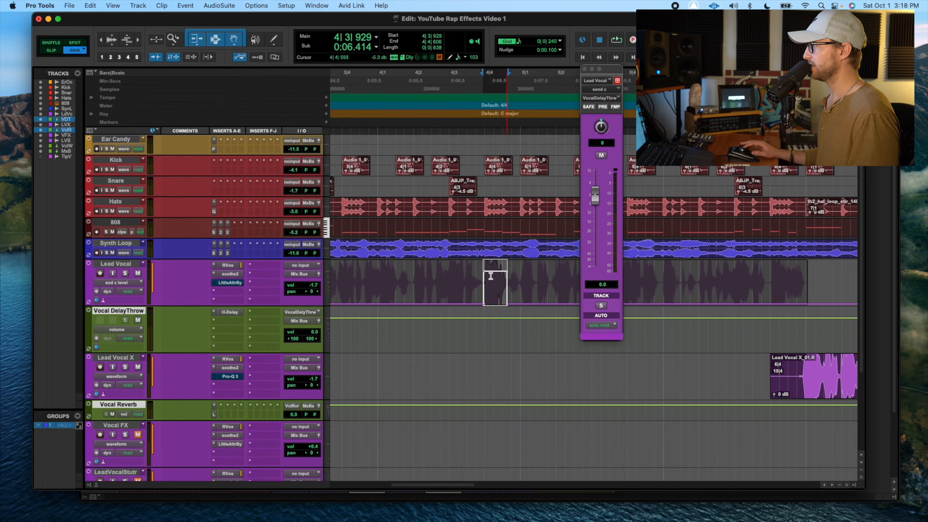
- Play the full mix from 4|2|000 through the automated delay throw
click(466, 281)
click(414, 284)
key(space)
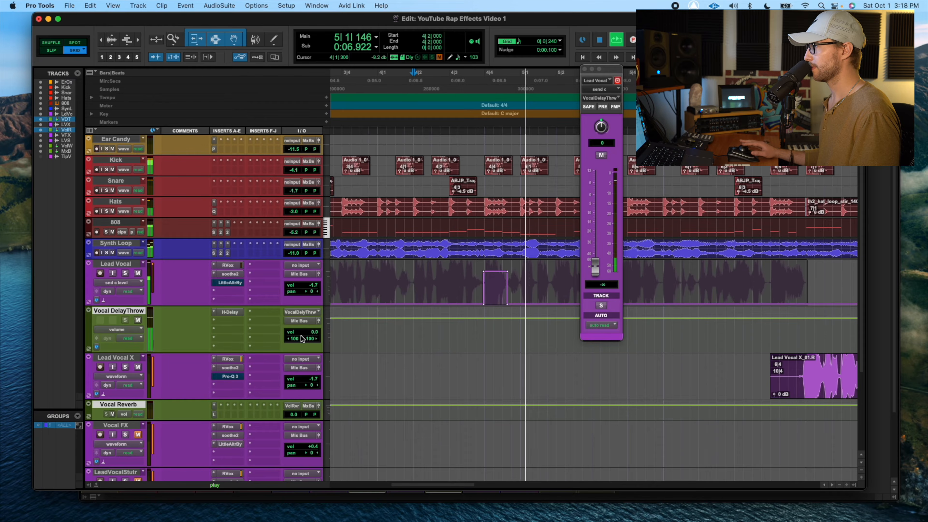
key(space)
- Solo the Lead Vocal track and play it from 4|3|240 to hear the delay throw
click(125, 274)
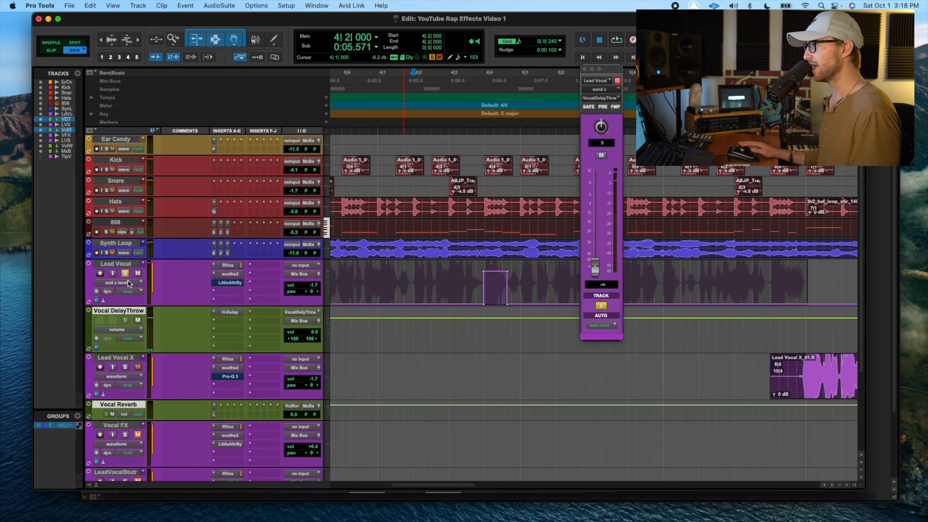
click(457, 280)
key(space)
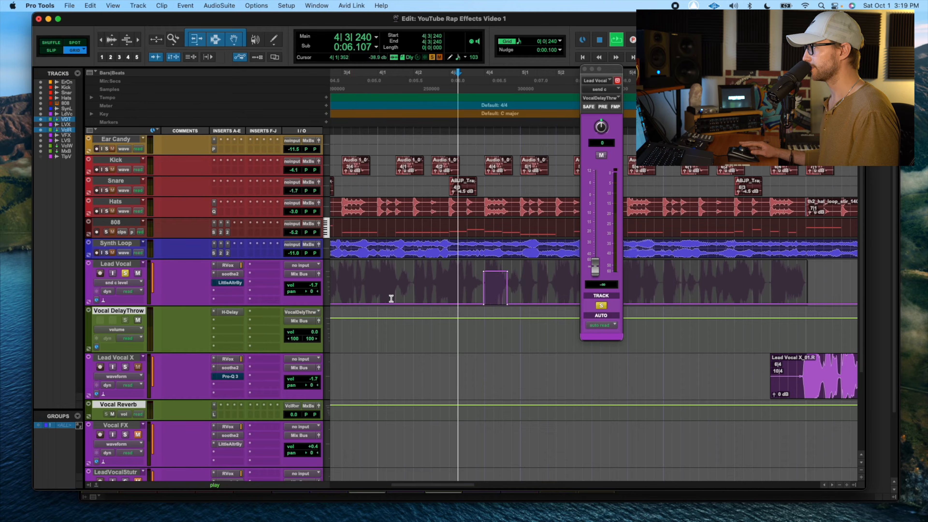
key(space)
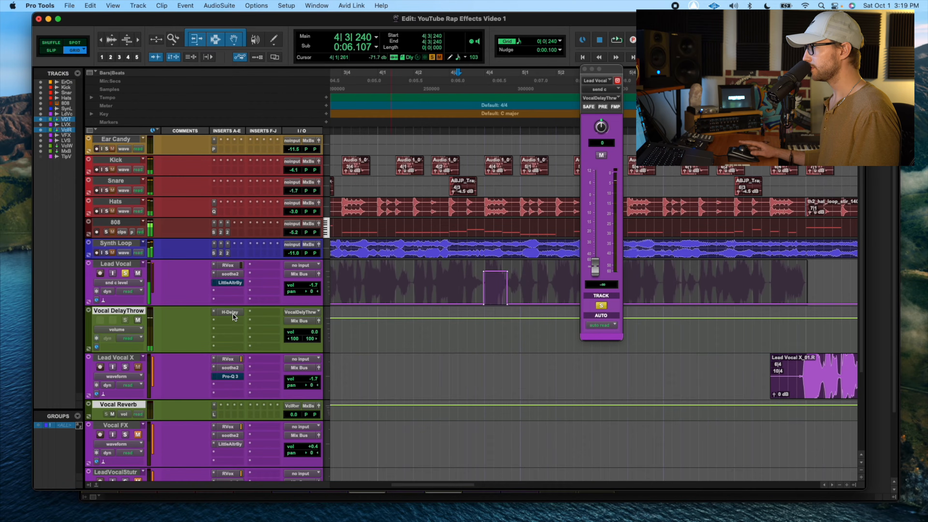
- Set the H-Delay on Vocal Delay Throw to a 1/4 note delay and enable Ping Pong
click(232, 313)
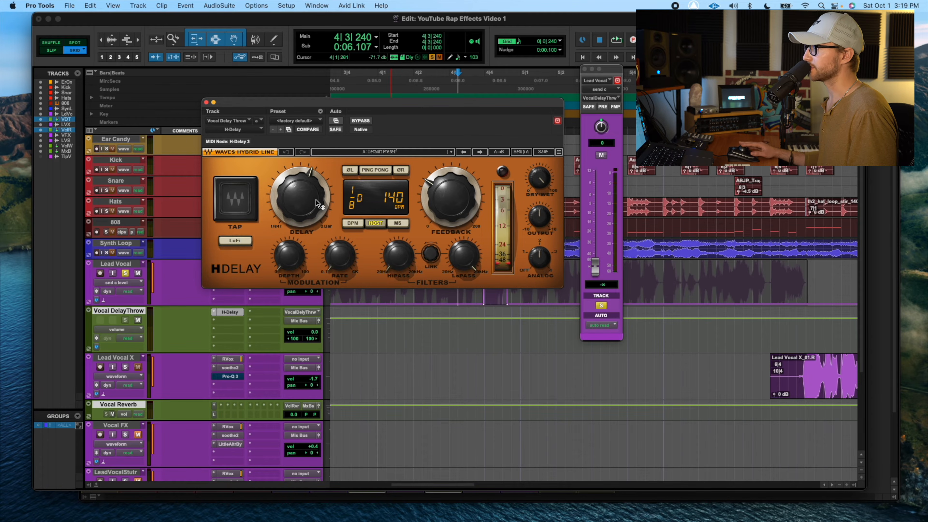
drag(301, 198, 300, 180)
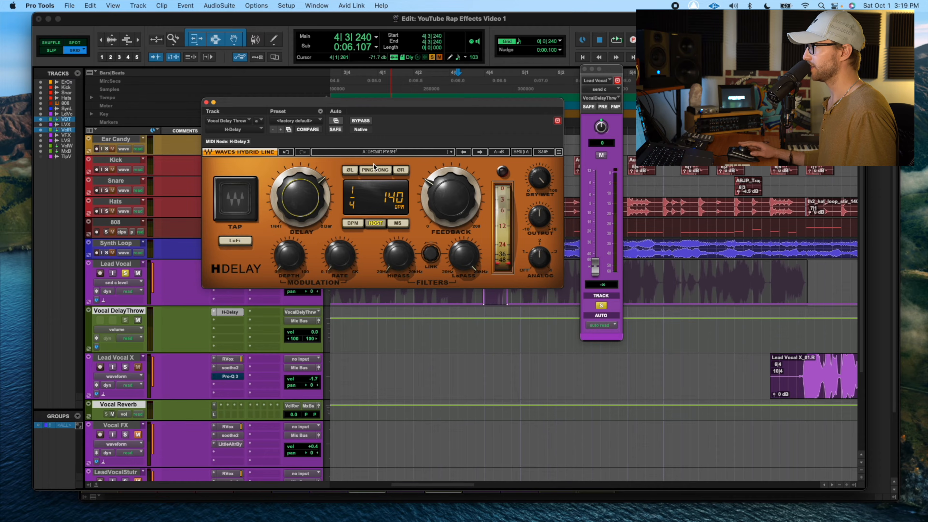
click(375, 171)
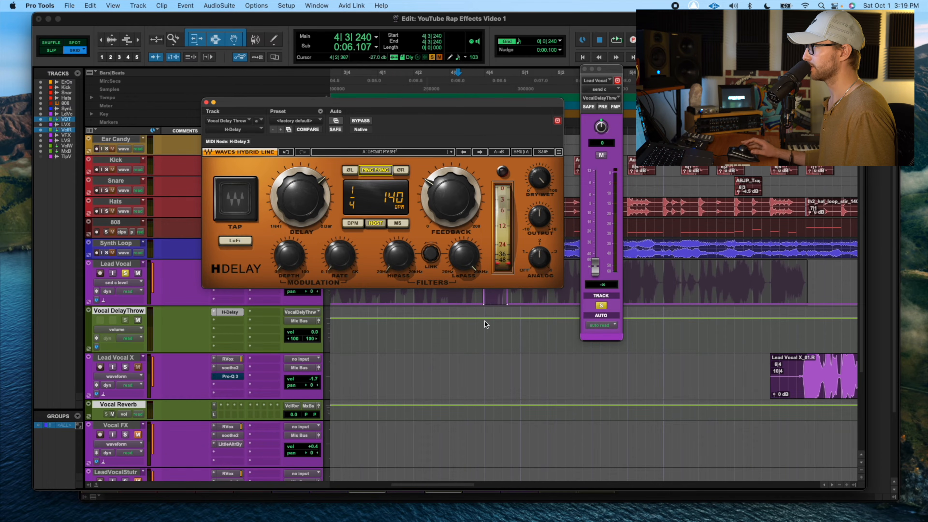
- Play the soloed vocal from 4|2|240 to check the quarter-note ping-pong delay
click(422, 334)
key(space)
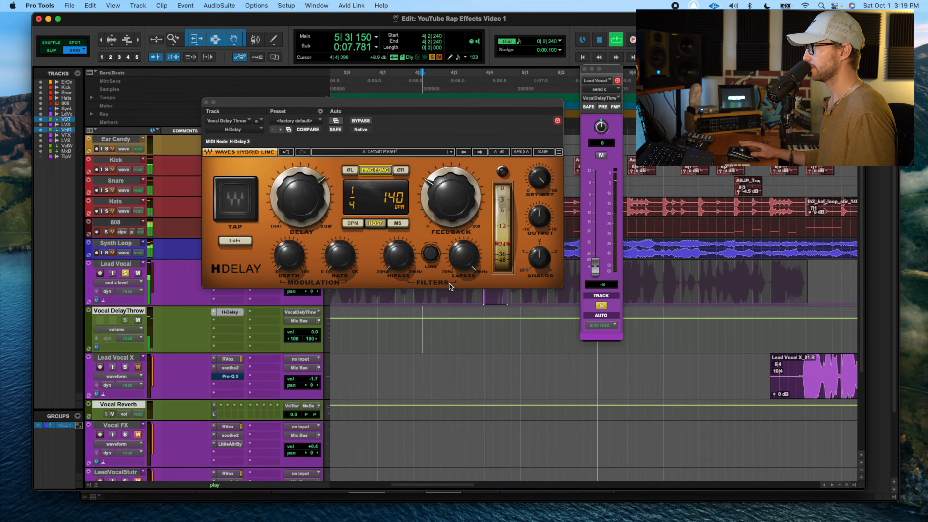
key(space)
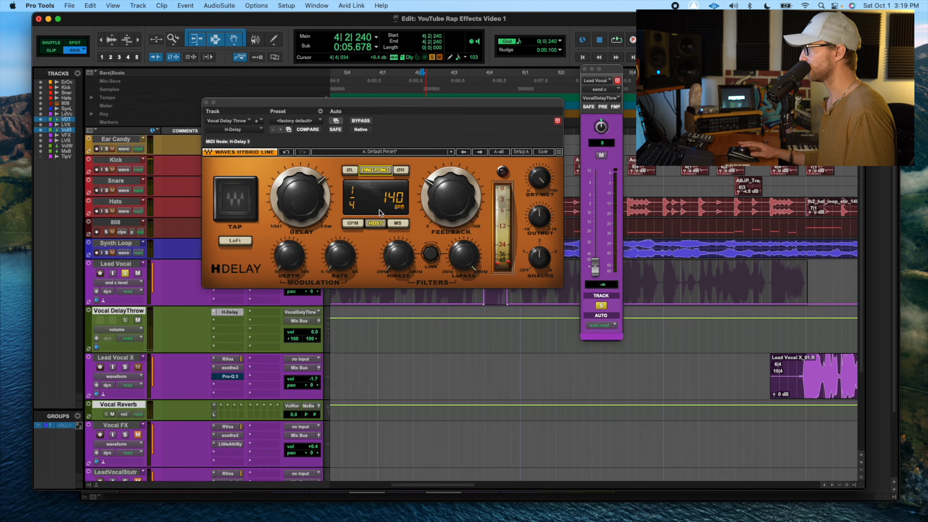
- Raise the HiPass filter and lower the LoPass filter on the Vocal Delay Throw H-Delay
drag(399, 268, 399, 258)
drag(466, 258, 468, 258)
click(379, 263)
drag(389, 265, 389, 249)
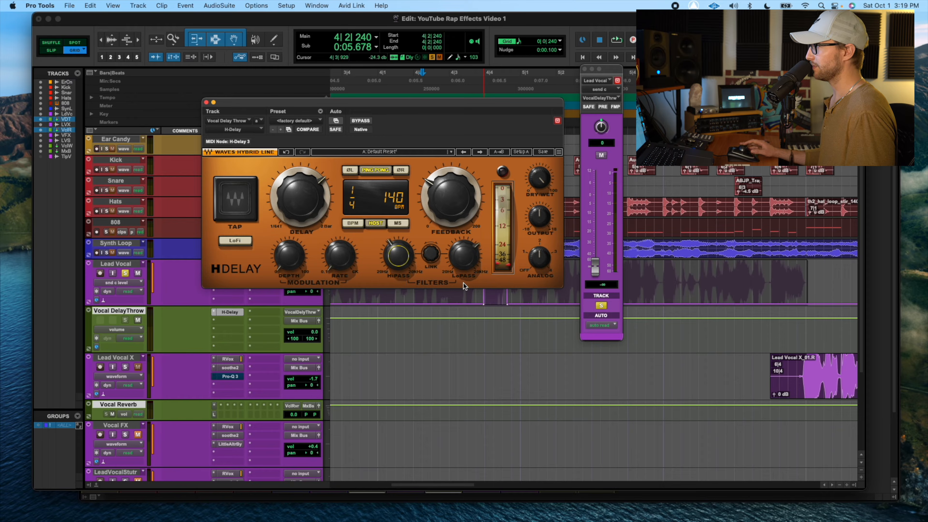
drag(453, 261, 453, 260)
- Play the soloed vocal from 4|1|000 and again from 4|3|000 while fine-tuning the H-Delay's filters
click(378, 328)
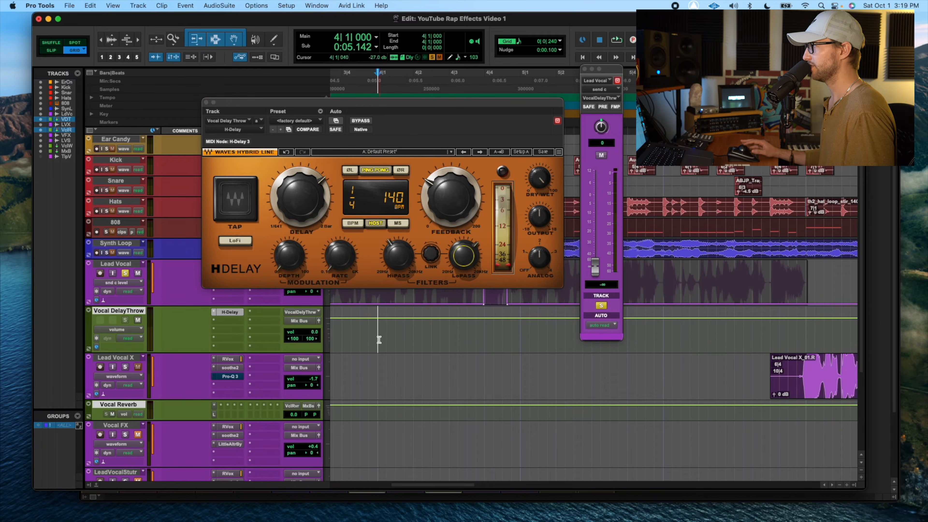
key(space)
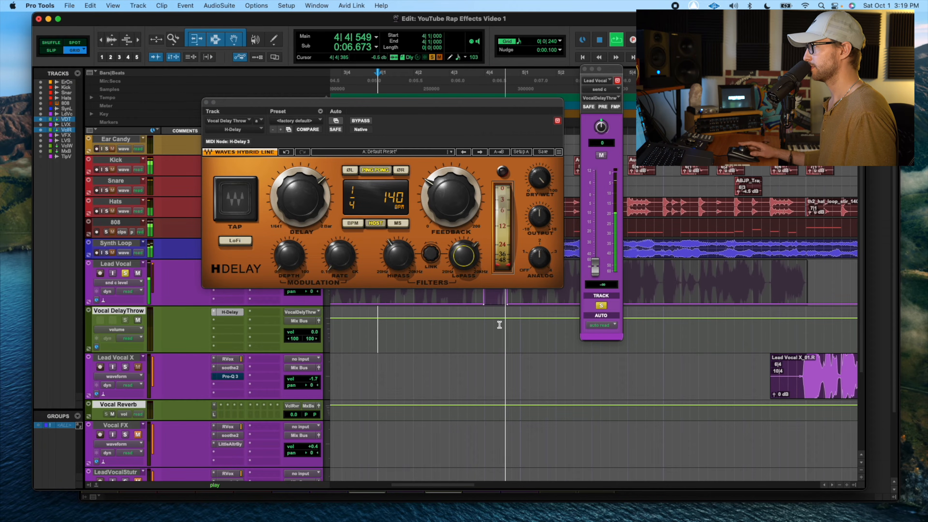
drag(401, 262, 401, 256)
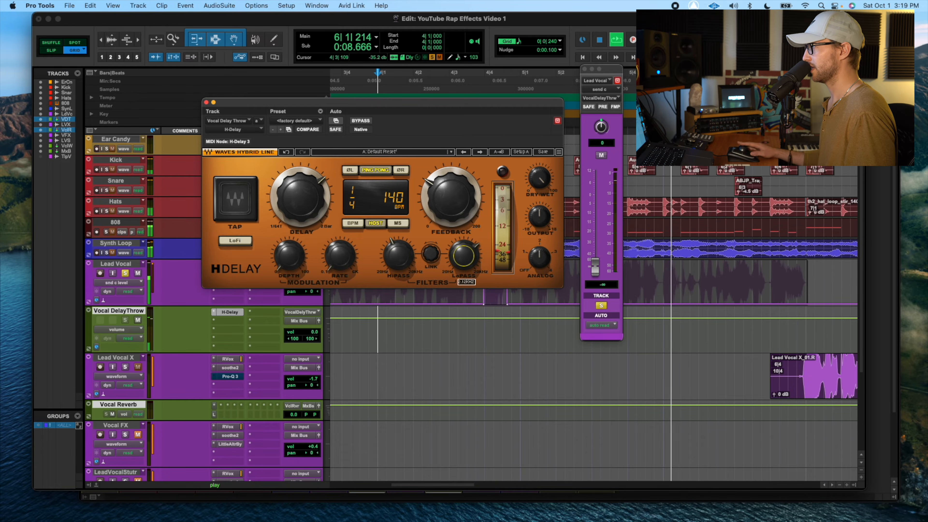
click(452, 327)
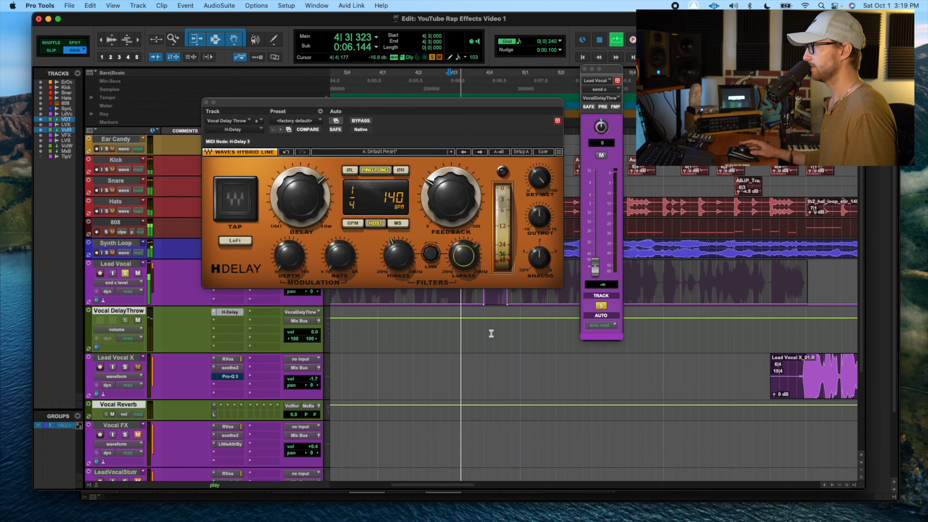
drag(463, 263, 463, 258)
key(space)
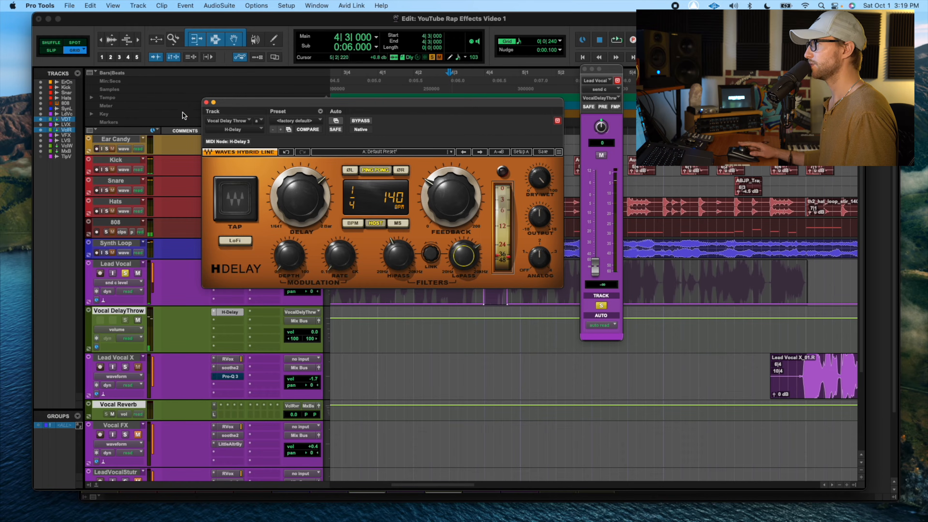
- Close the H-Delay and Lead Vocal send windows and play the lead vocal from 5|4|720 towards its ending
click(206, 102)
scroll(656, 277, right, 5)
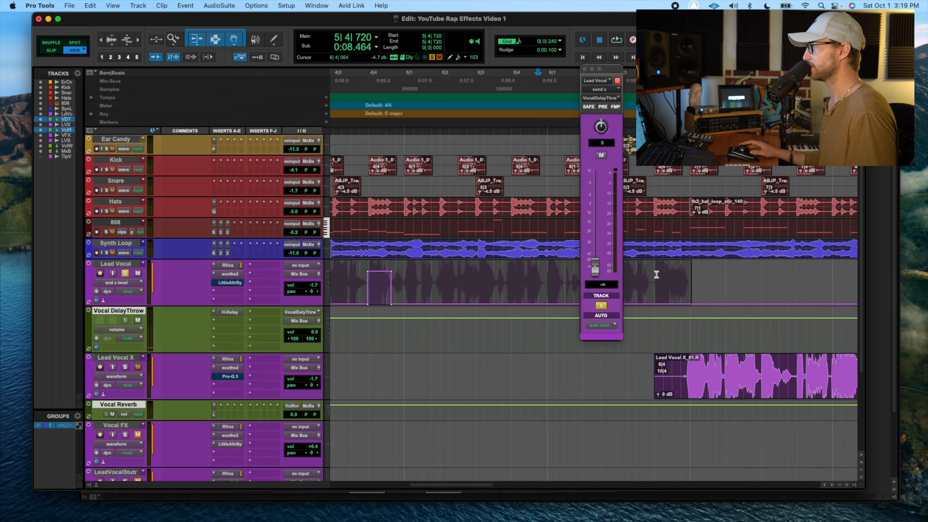
key(space)
click(585, 69)
scroll(636, 239, down, 3)
scroll(631, 245, left, 8)
key(space)
scroll(446, 264, up, 3)
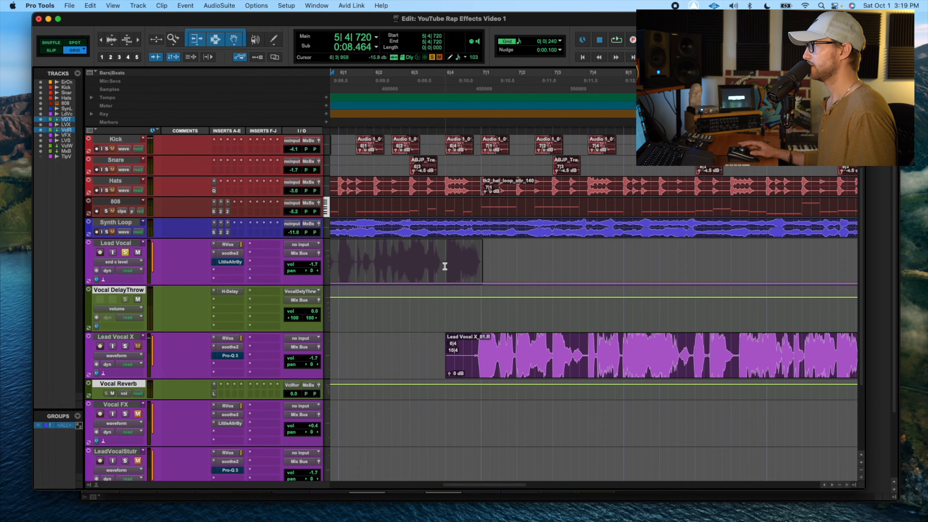
- In Slip mode, raise the Lead Vocal send C level over its last word, 6|3|907 to 7|1|184, and play from 6|2|164
key(F2)
drag(443, 265, 483, 146)
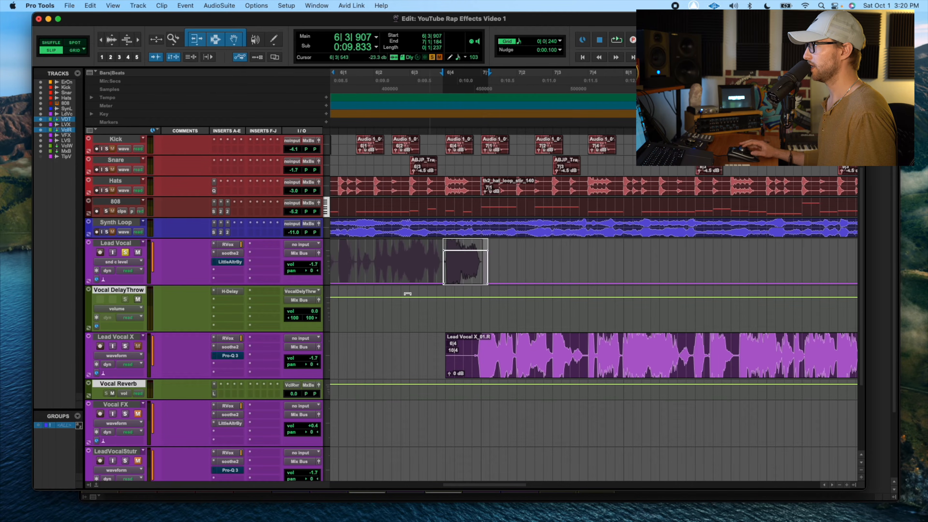
click(380, 273)
key(space)
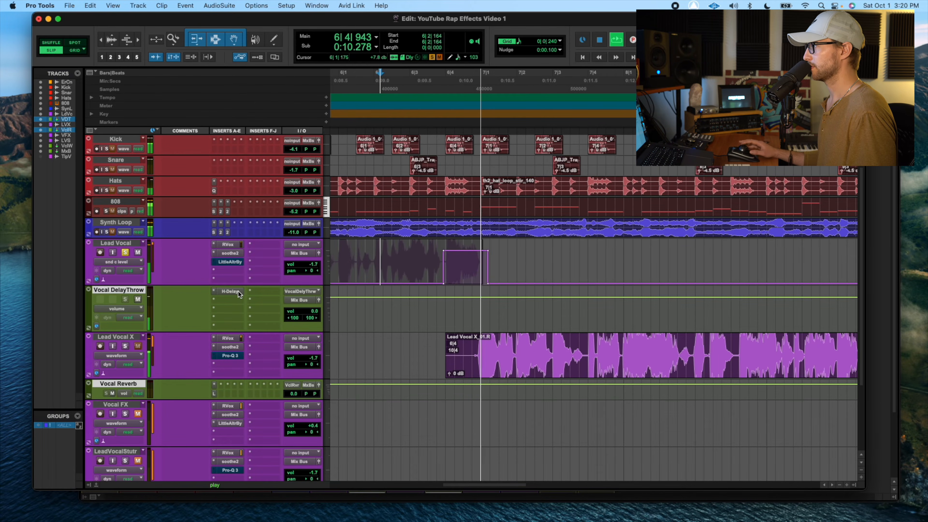
key(space)
- Unsolo the Lead Vocal and play the full mix from 6|3|673 through the new throw
click(125, 252)
click(436, 358)
key(space)
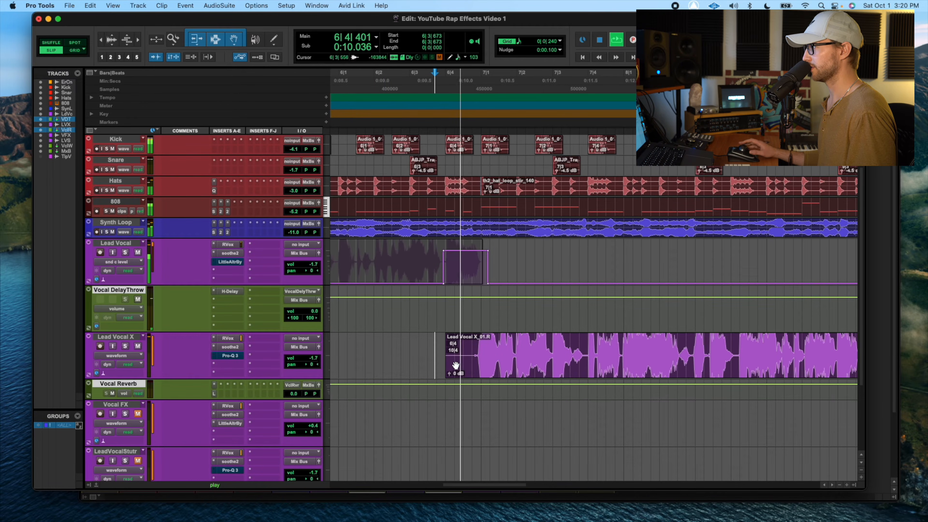
- Assign send C of the Lead Vocal X track to the Vocal Delay Throw track
click(117, 355)
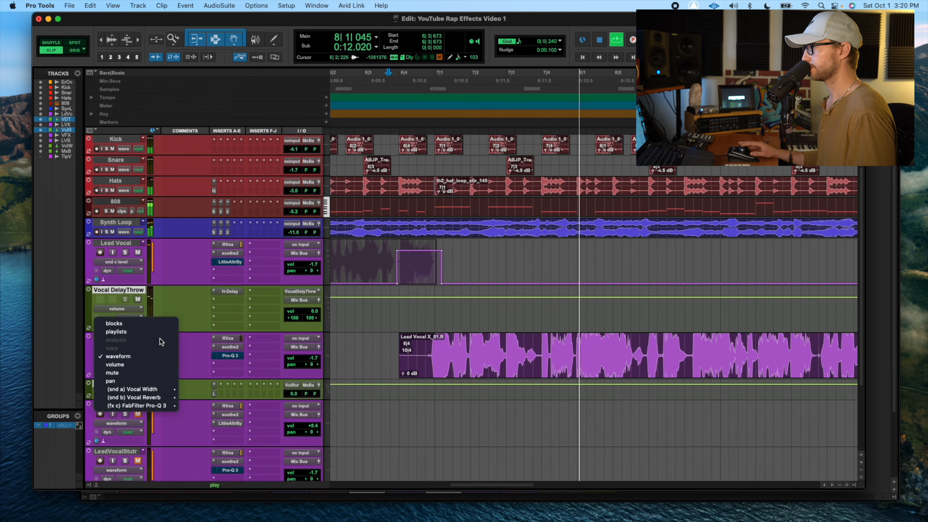
key(Escape)
key(super+equal)
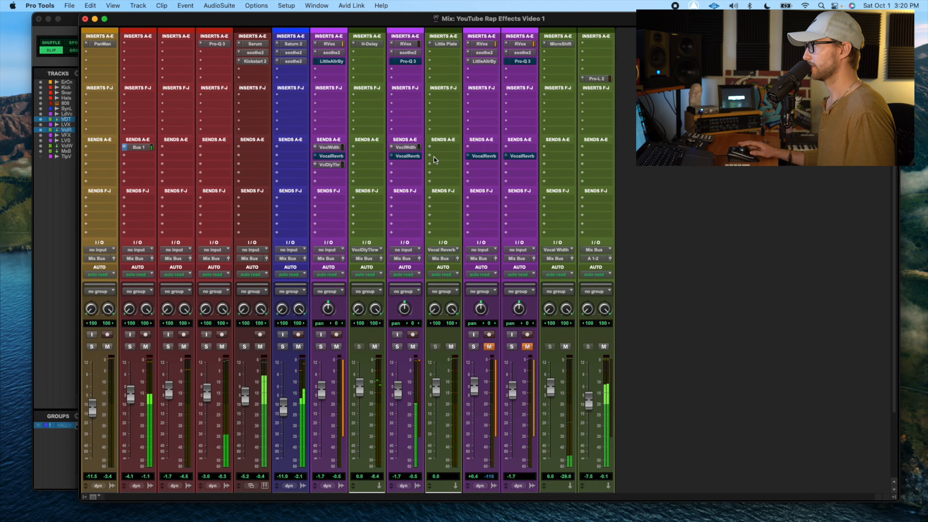
click(391, 165)
mouse_move(439, 215)
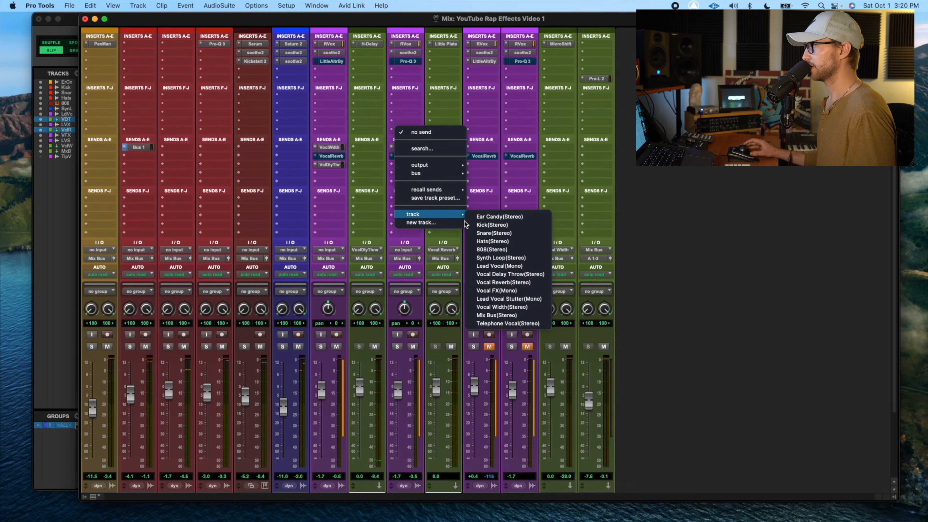
click(523, 274)
key(super+equal)
- Stop playback and display the Vocal Delay Throw send level automation on the Lead Vocal X track
key(space)
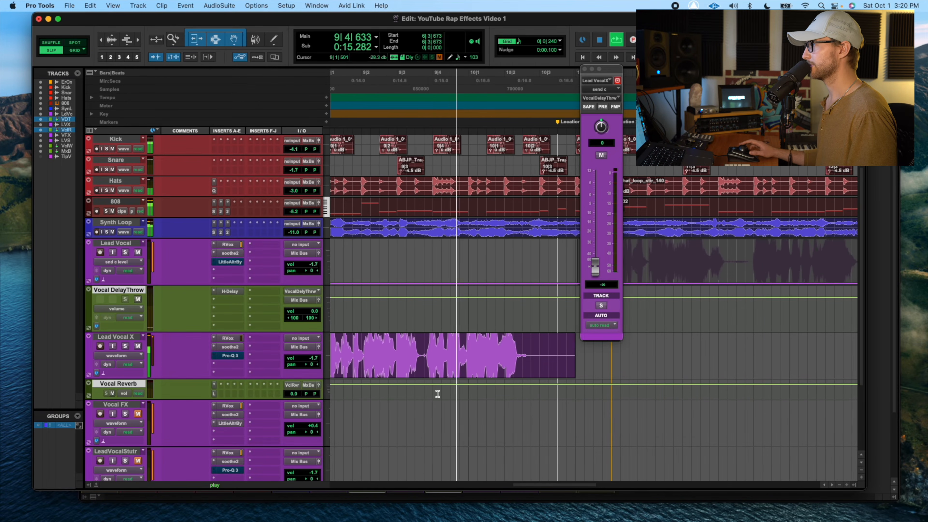
key(space)
click(121, 356)
mouse_move(142, 409)
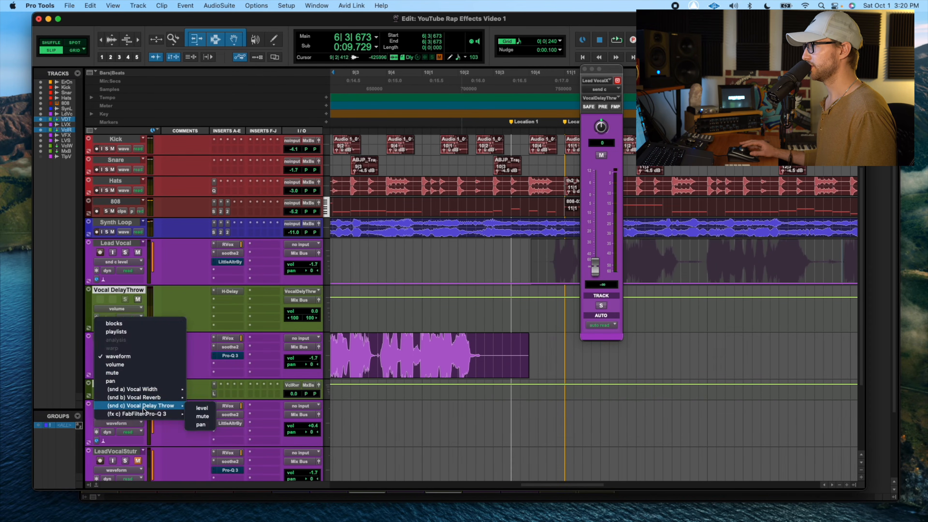
click(202, 408)
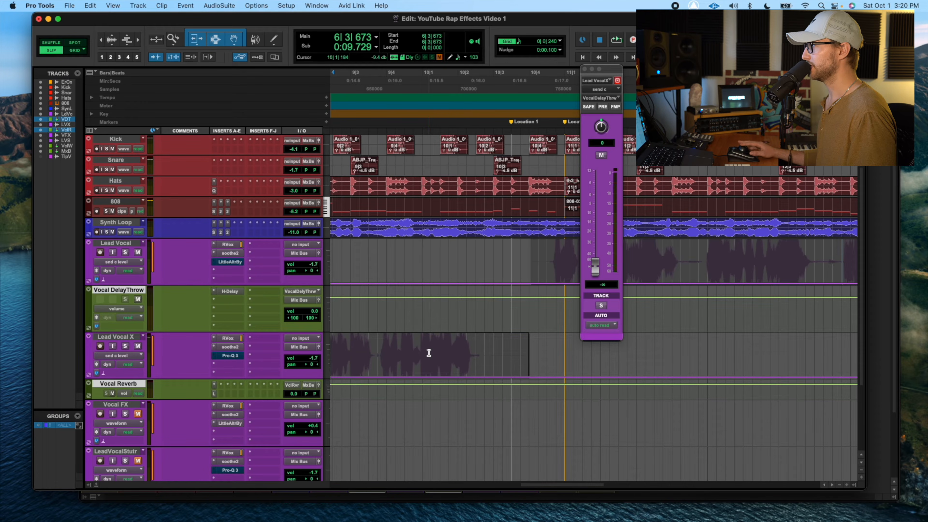
- Raise the Lead Vocal X send C level to about -0.6 dB over the word from 10|1|471 to 10|2|408
click(439, 355)
key(space)
drag(440, 355, 475, 261)
key(space)
key(space)
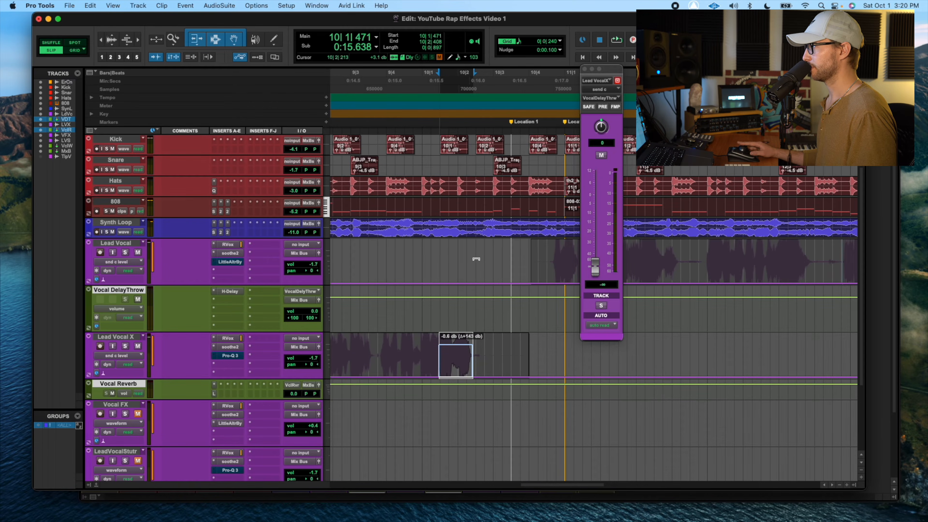
drag(475, 261, 475, 261)
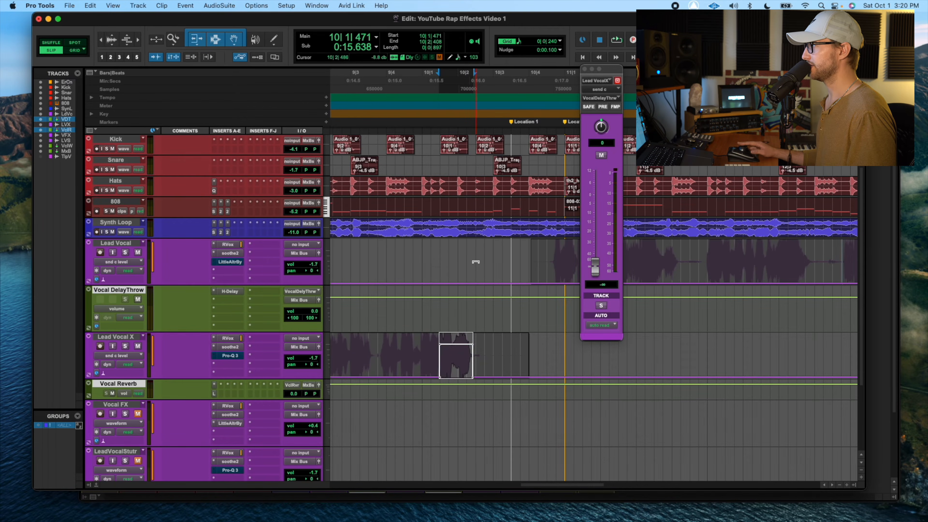
- Play the full mix from 9|4|676 through the Lead Vocal X delay throw and close its send window
key(r)
key(r)
click(548, 362)
key(space)
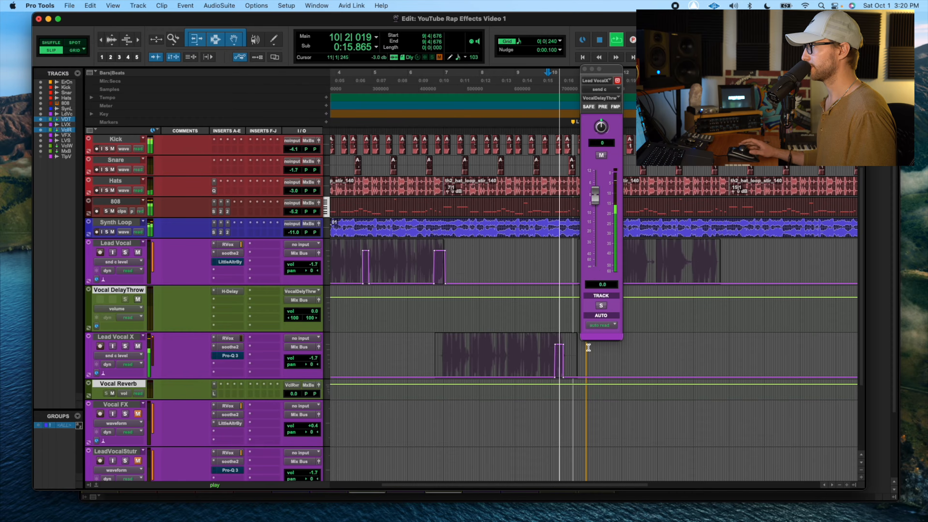
click(585, 68)
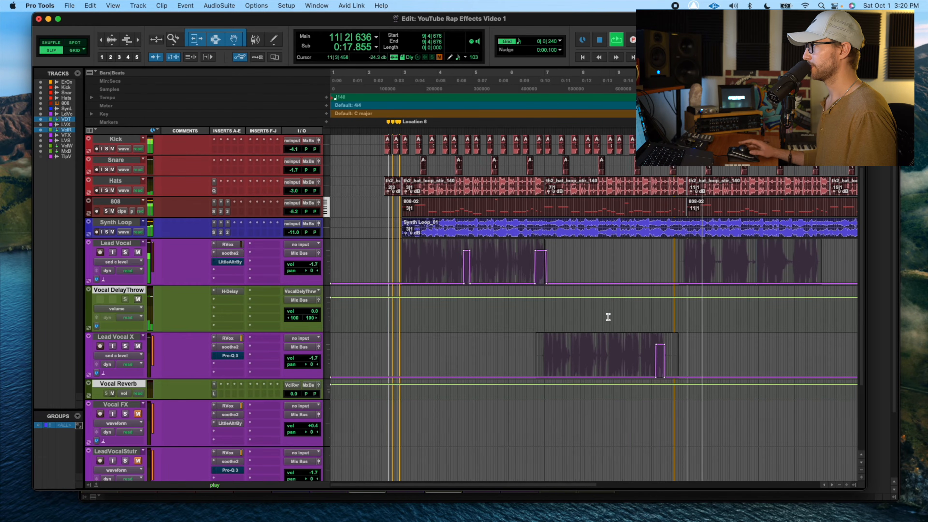
- Select the Vocal Delay Throw track in the mixer and narrow its panning to 60 on both sides
key(super+equal)
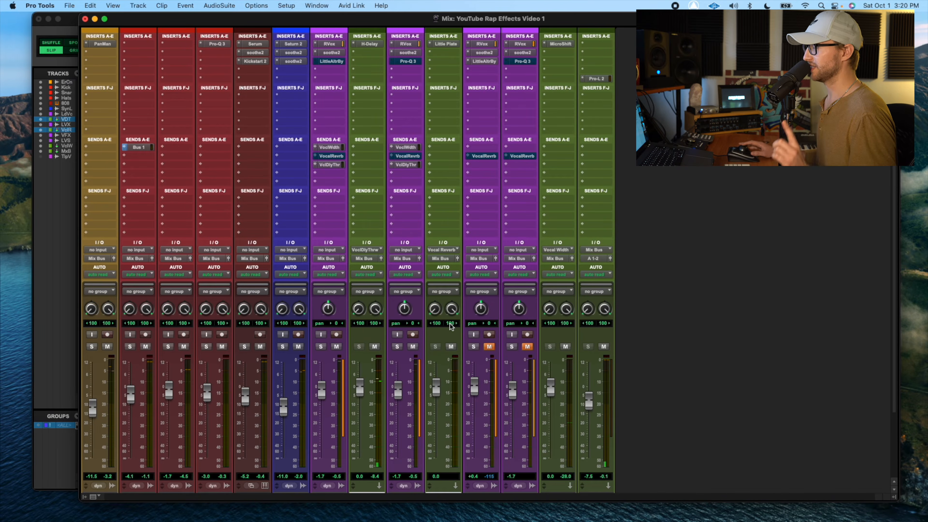
scroll(447, 349, down, 4)
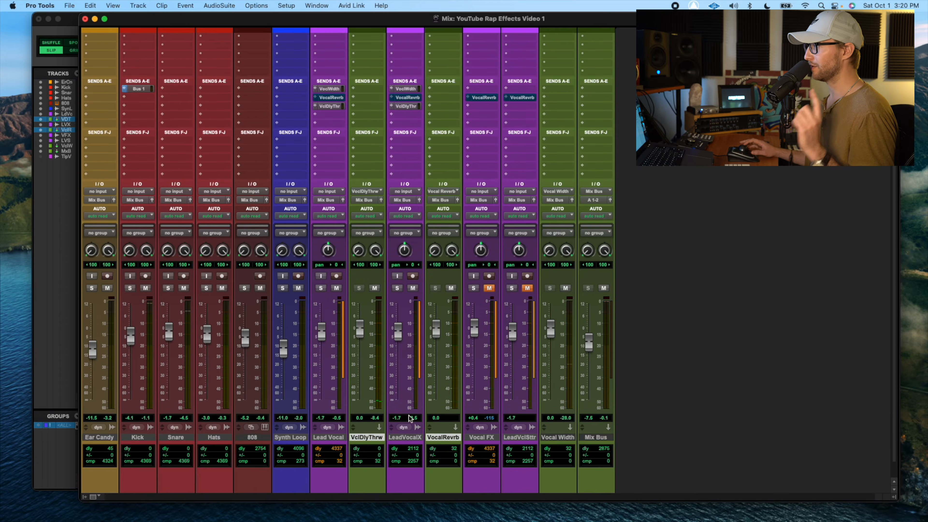
click(369, 438)
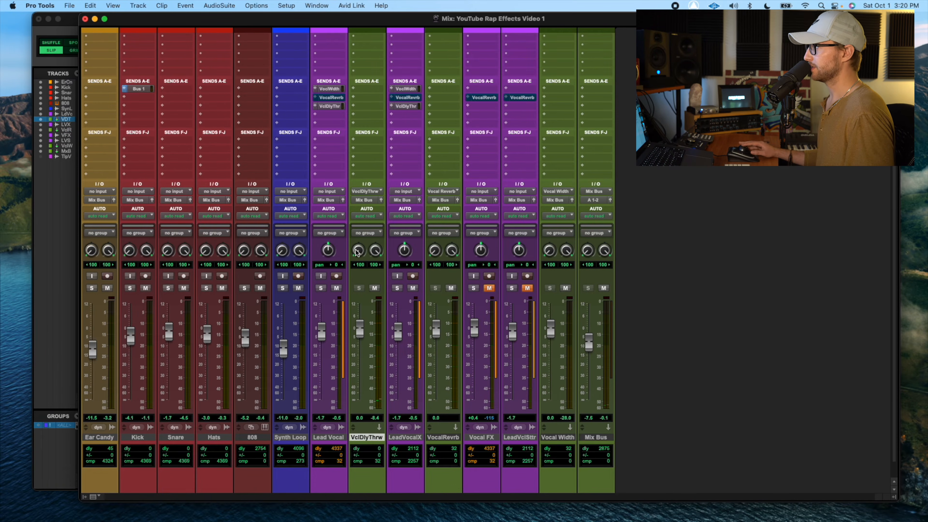
mouse_move(357, 242)
mouse_down()
mouse_move(356, 230)
mouse_move(376, 255)
mouse_move(354, 256)
mouse_up()
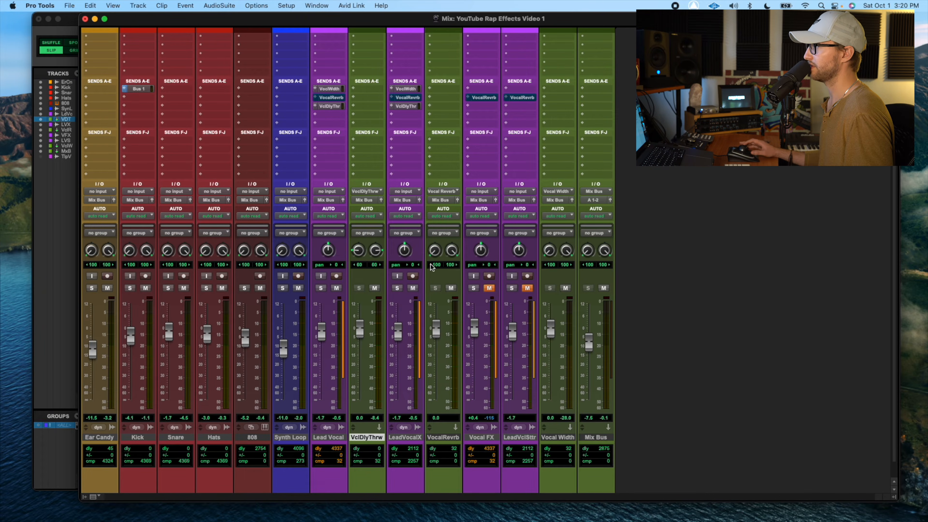
- Copy the Vocal Reverb send to send B of the Vocal Delay Throw track and open its fader
scroll(416, 158, up, 4)
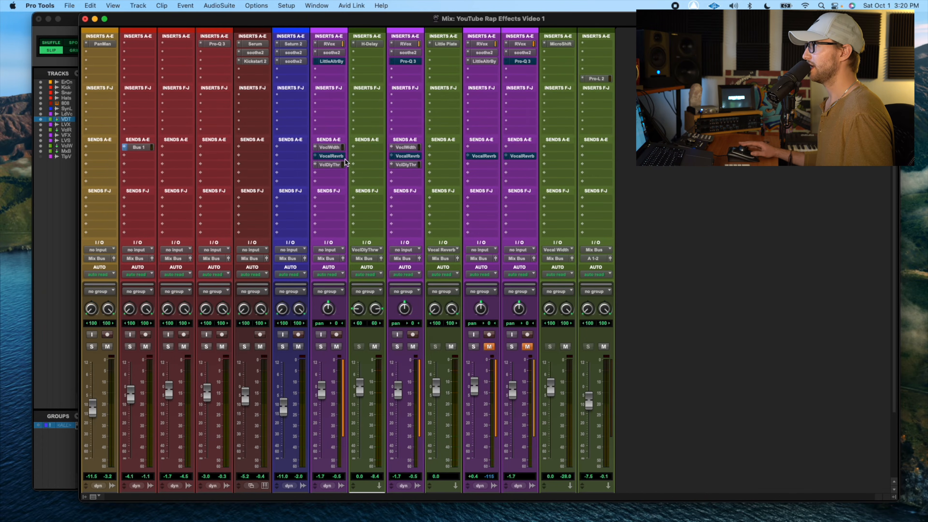
click(360, 147)
click(330, 142)
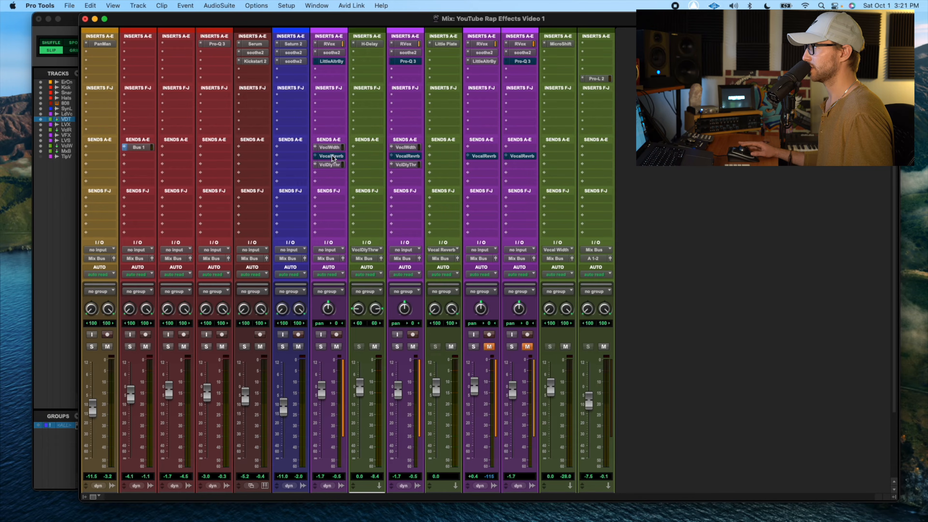
drag(371, 158, 371, 158)
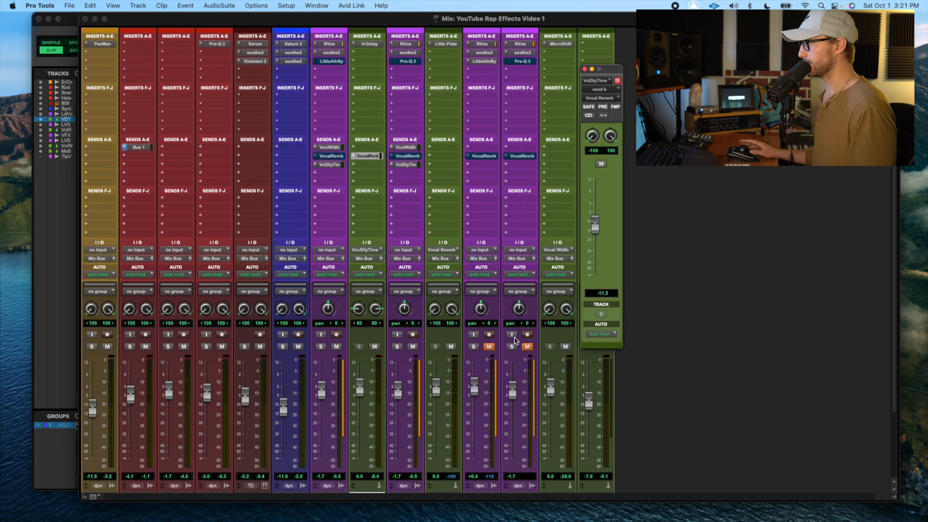
- Play the mix and raise the Vocal Delay Throw track's reverb send to -6.5 dB
key(space)
drag(595, 224, 594, 219)
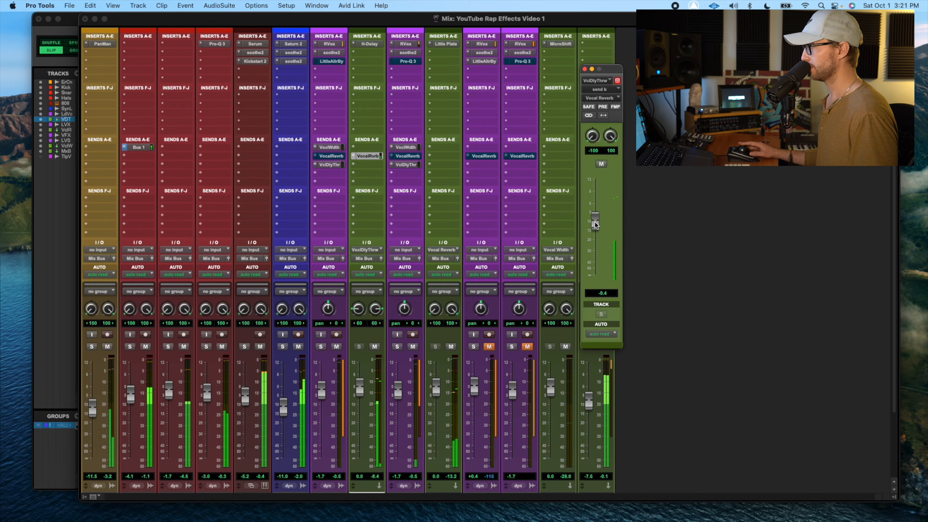
drag(594, 218, 594, 221)
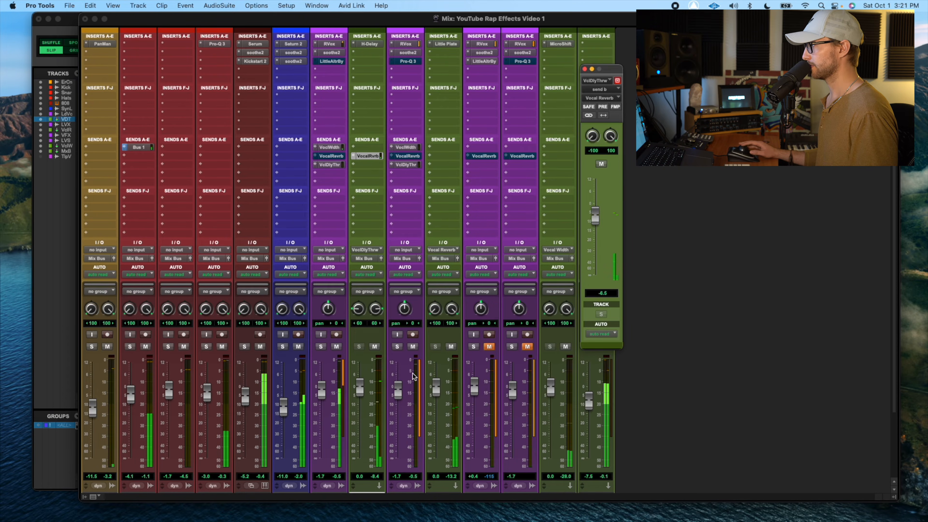
- Close the send fader and lower the Vocal Delay Throw volume automation to -2.5 dB from about bar 2 to bar 15
key(super+equal)
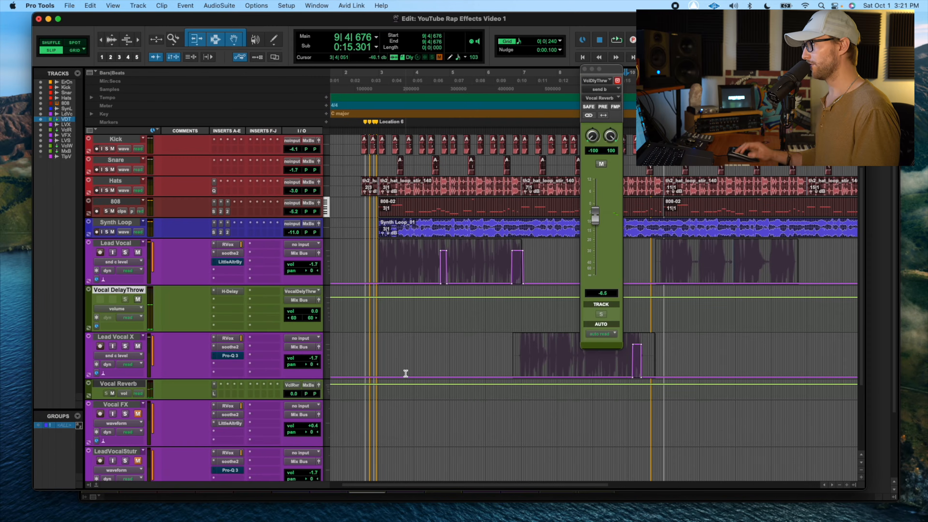
key(r)
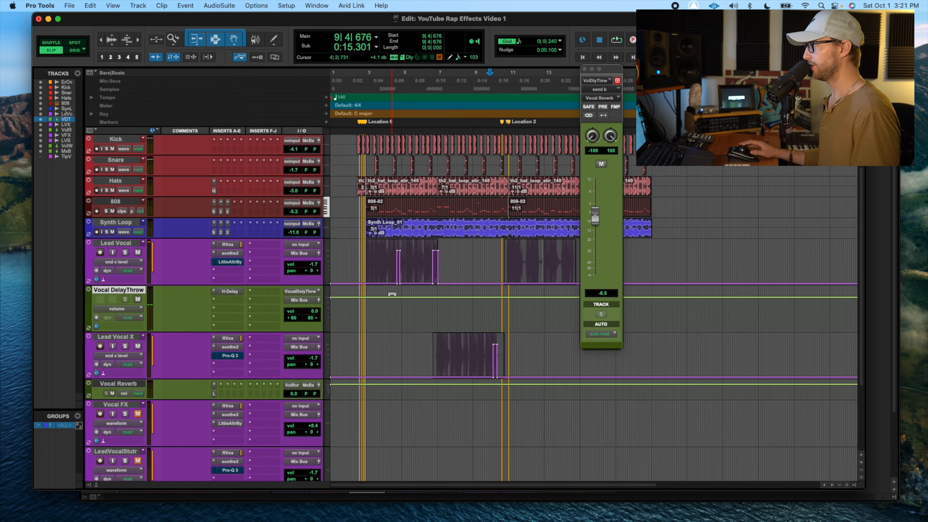
click(584, 69)
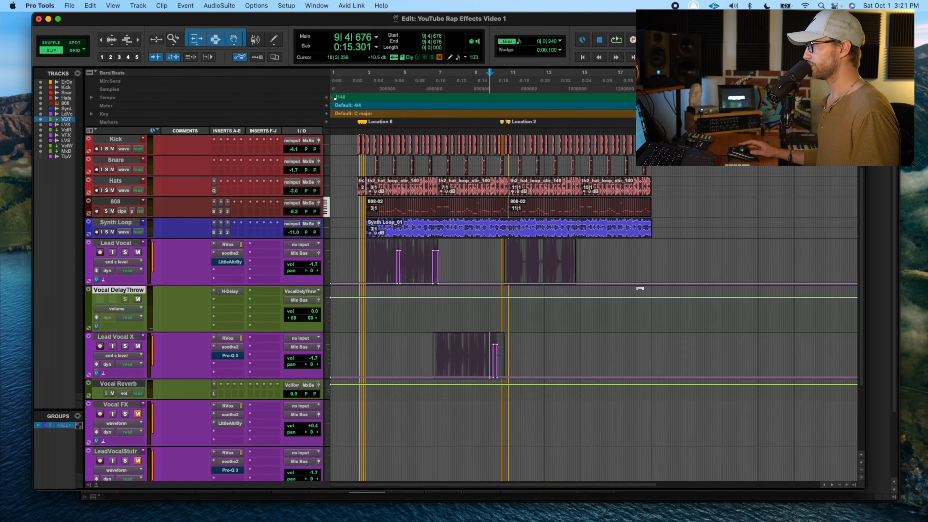
drag(583, 309, 356, 311)
drag(416, 290, 416, 292)
- Move the Vocal Delay Throw track below the Lead Vocal X track
click(395, 307)
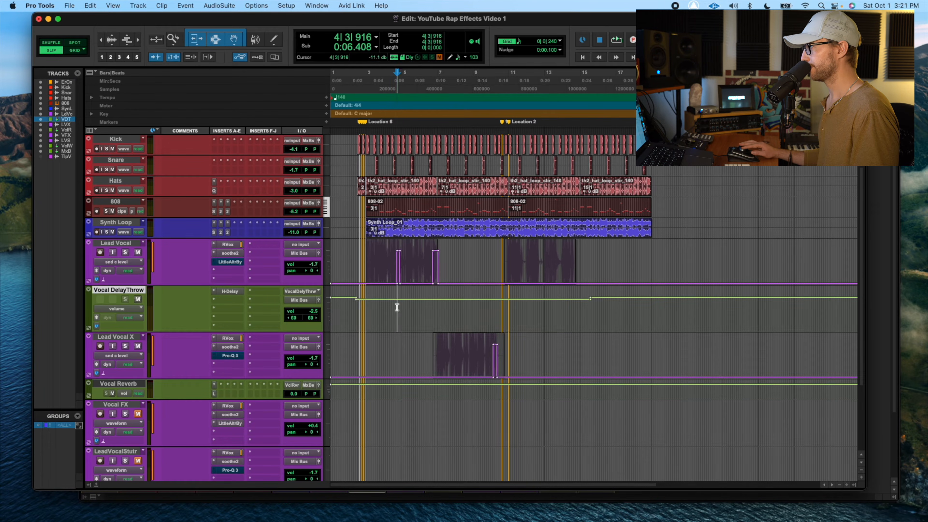
drag(392, 273, 466, 273)
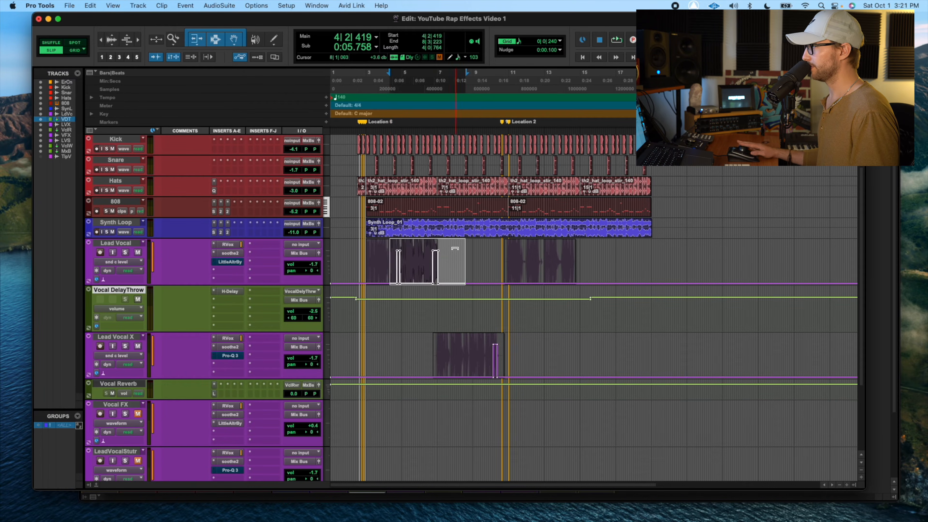
click(412, 317)
drag(132, 290, 142, 359)
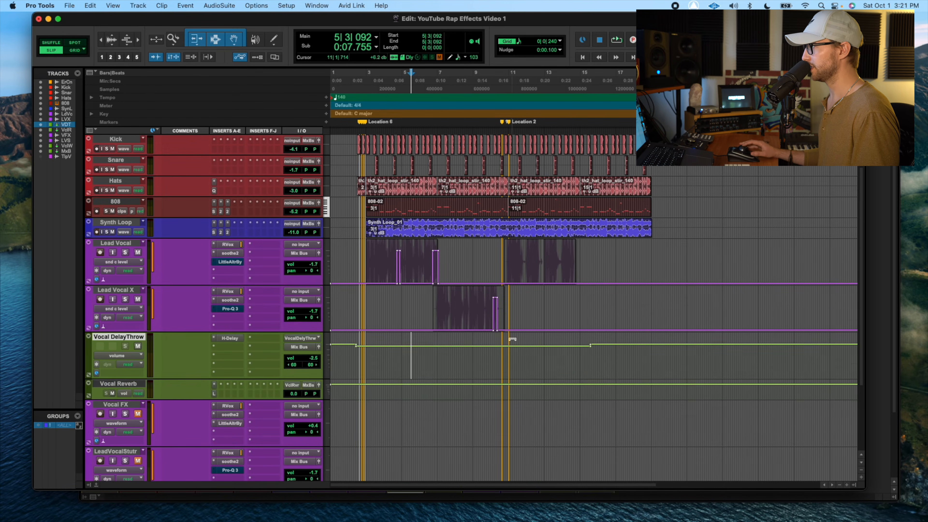
- Play the mix from about bar 4 to listen to the Lead Vocal's first delay throw
drag(393, 260, 450, 263)
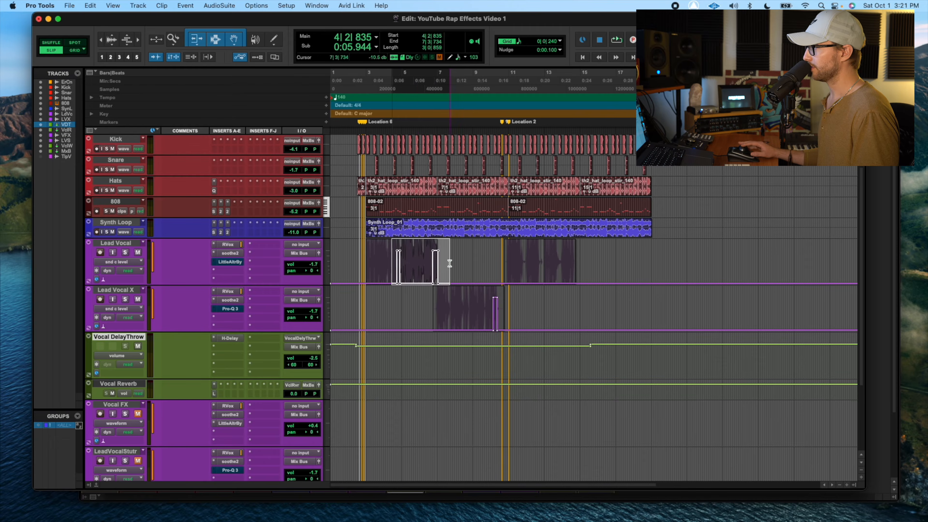
click(425, 363)
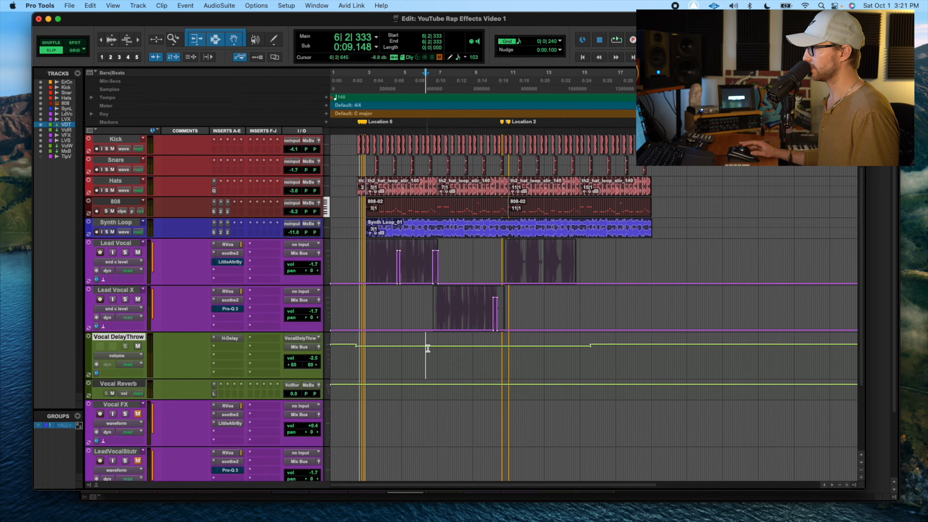
click(396, 354)
key(space)
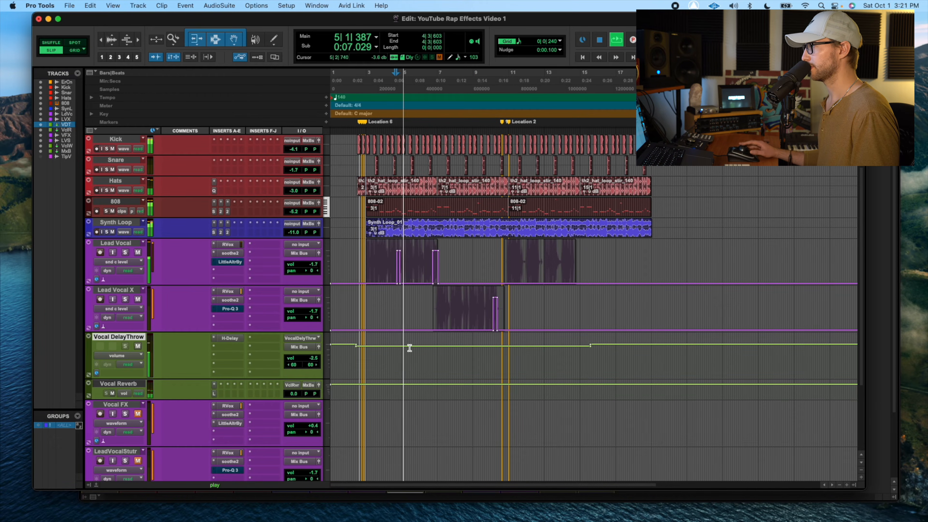
key(space)
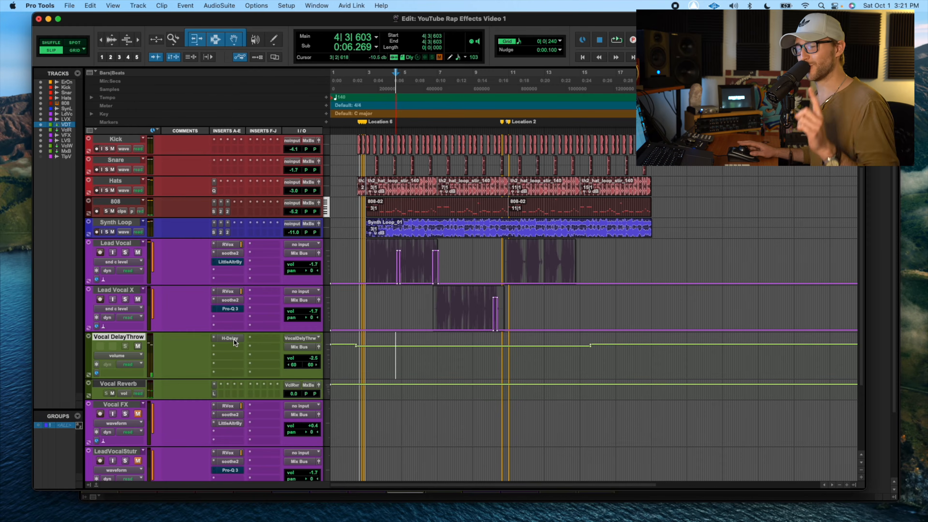
- Insert Little AlterBoy ahead of H-Delay on the Vocal Delay Throw track and move its window aside
click(234, 339)
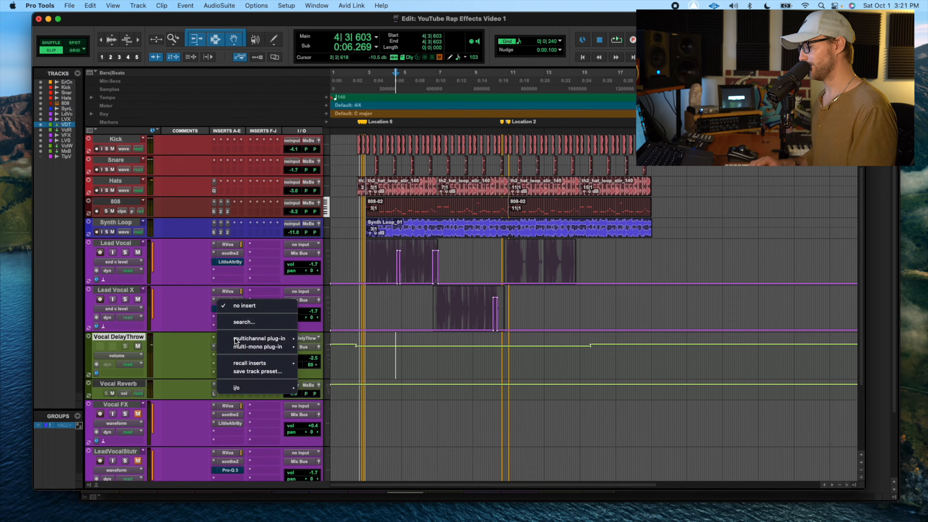
text(litle)
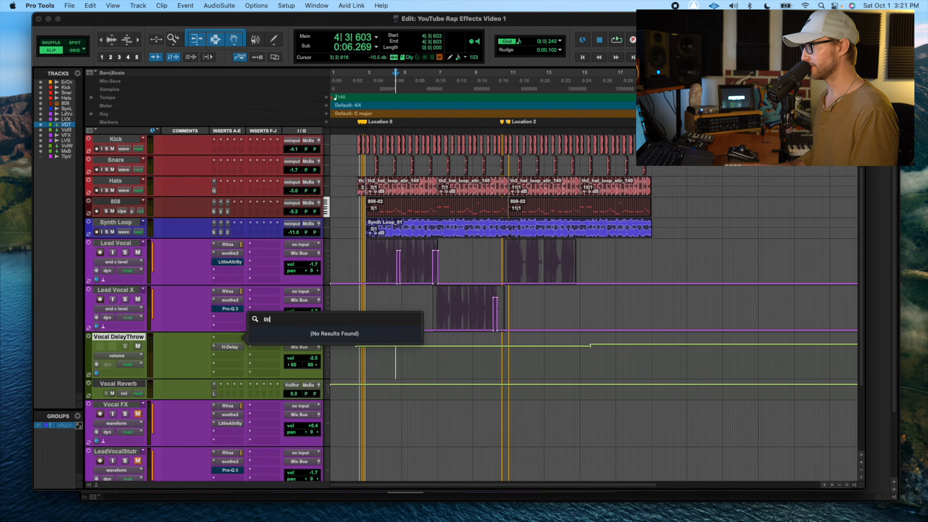
key(BackSpace)
text(t)
key(Return)
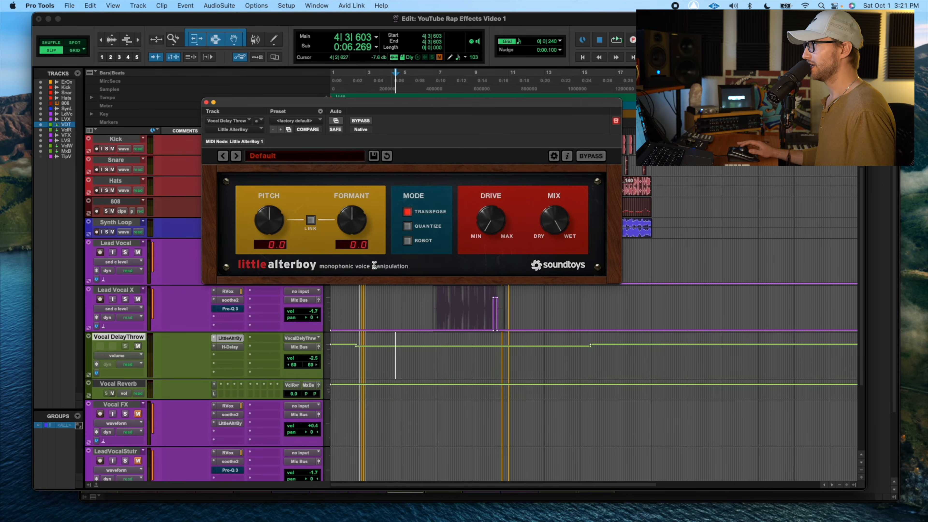
drag(413, 103, 623, 99)
- Solo the Lead Vocal and play its first delay throw from about bar 4, beat 3
scroll(406, 309, up, 2)
scroll(406, 310, up, 1)
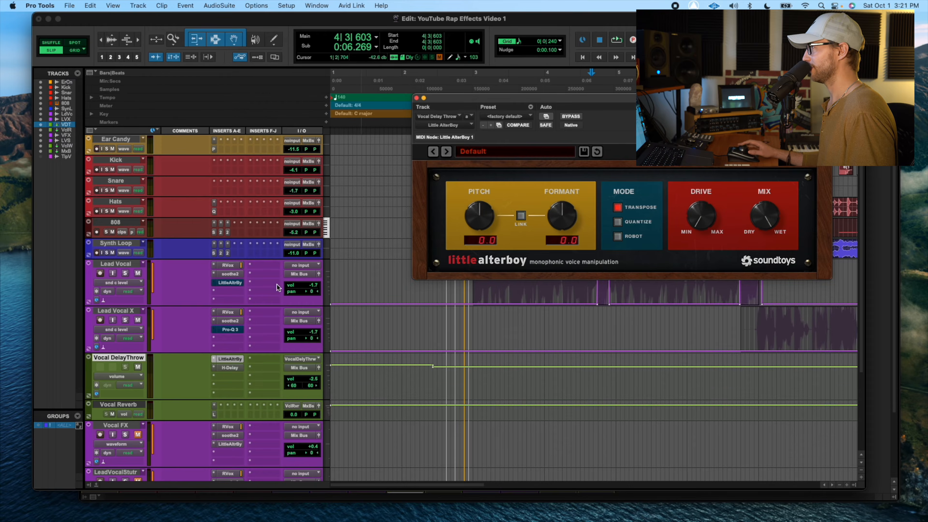
scroll(434, 313, down, 1)
click(126, 253)
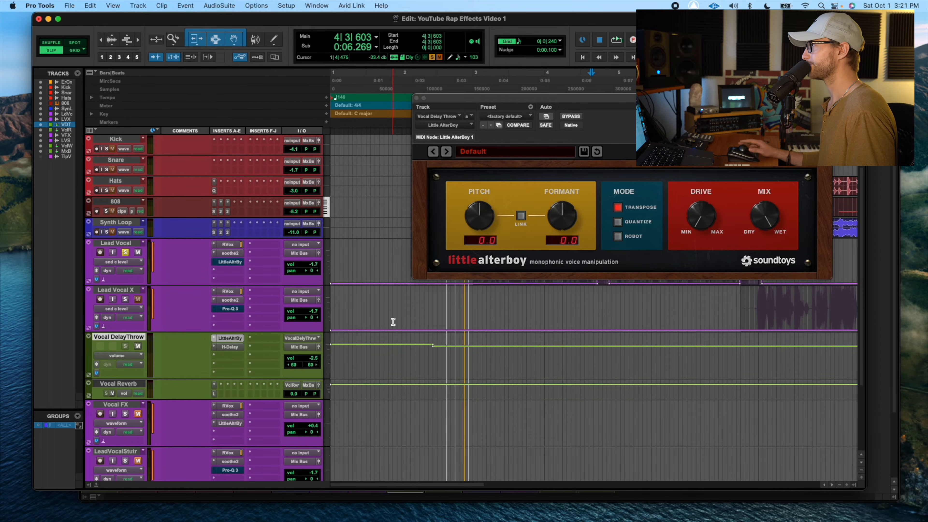
scroll(393, 319, right, 3)
scroll(393, 319, up, 1)
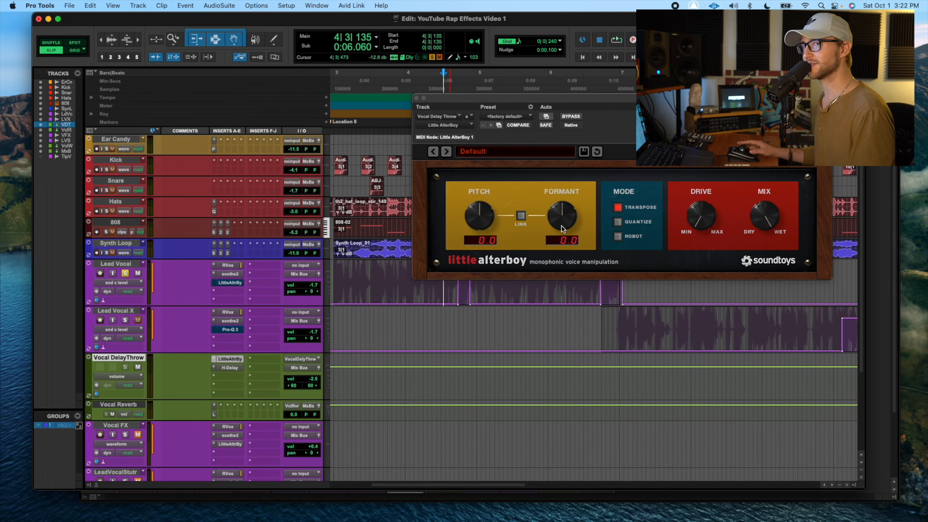
key(space)
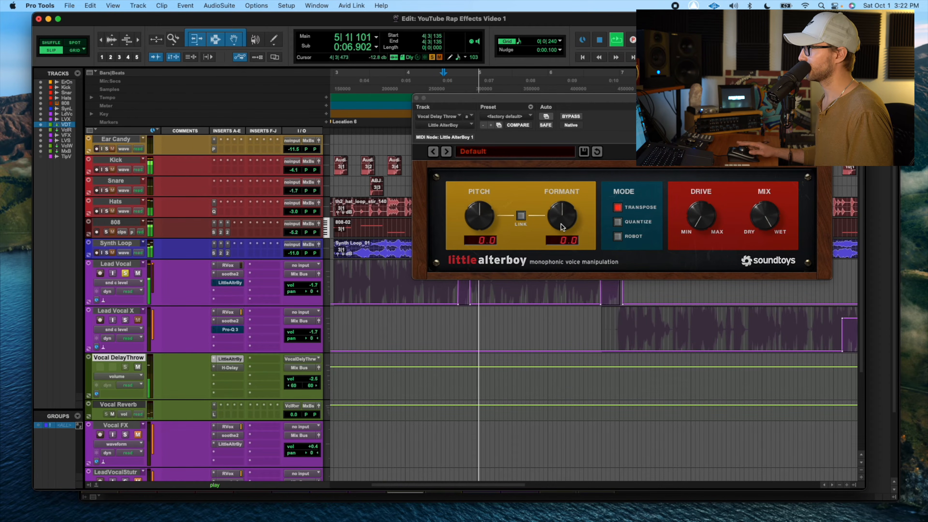
key(space)
- Compare lower and higher formants on the delay throw during playback and set Little AlterBoy's Formant to -1.5
drag(562, 223, 562, 240)
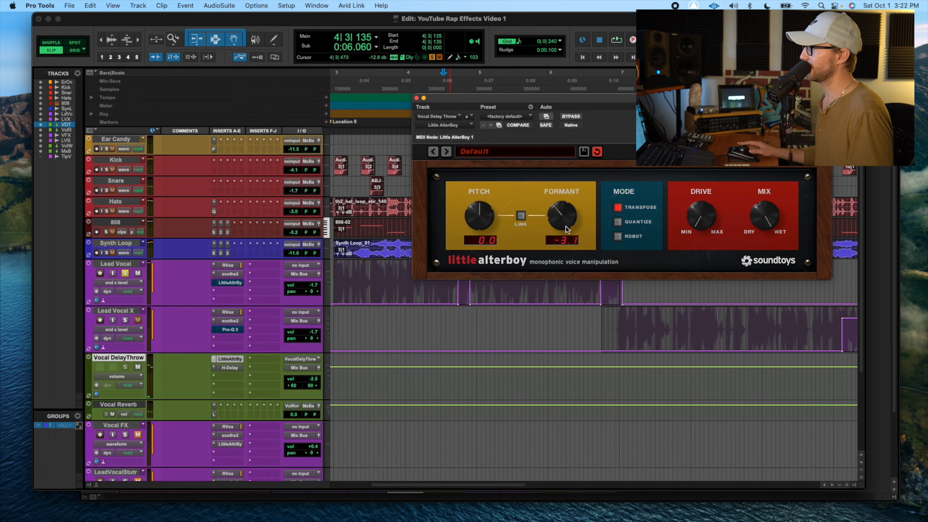
key(space)
drag(565, 216, 561, 161)
key(space)
key(space)
drag(563, 214, 567, 251)
key(space)
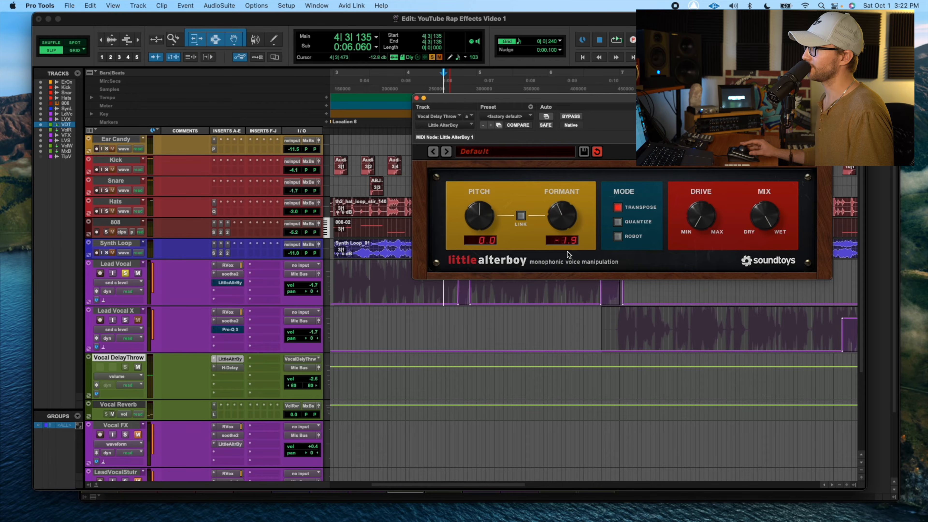
drag(568, 250, 568, 250)
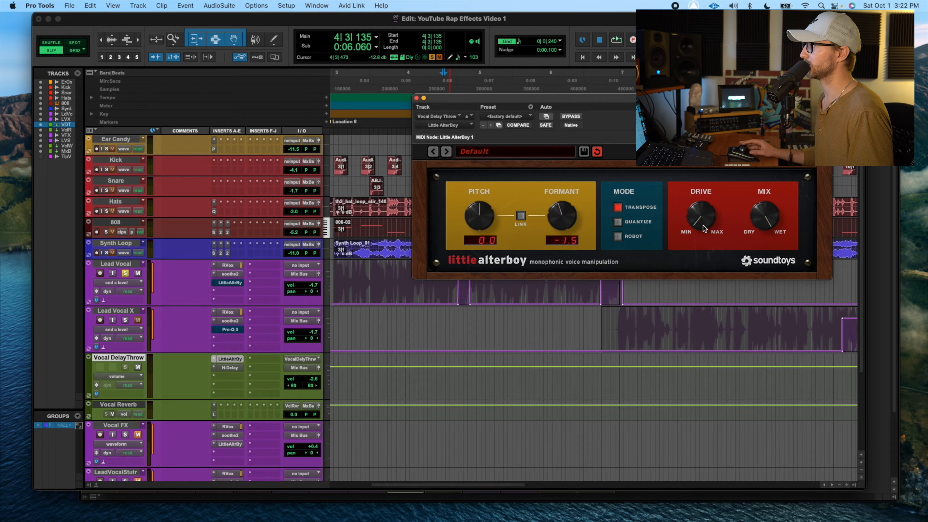
- Play the delay throw while adjusting Little AlterBoy's Drive, and close the plug-in window
key(space)
drag(703, 222, 696, 191)
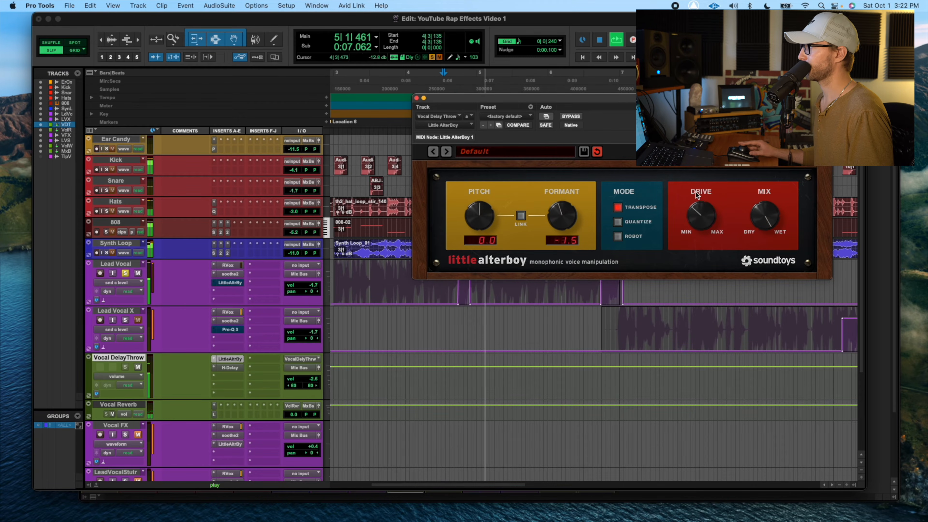
click(416, 98)
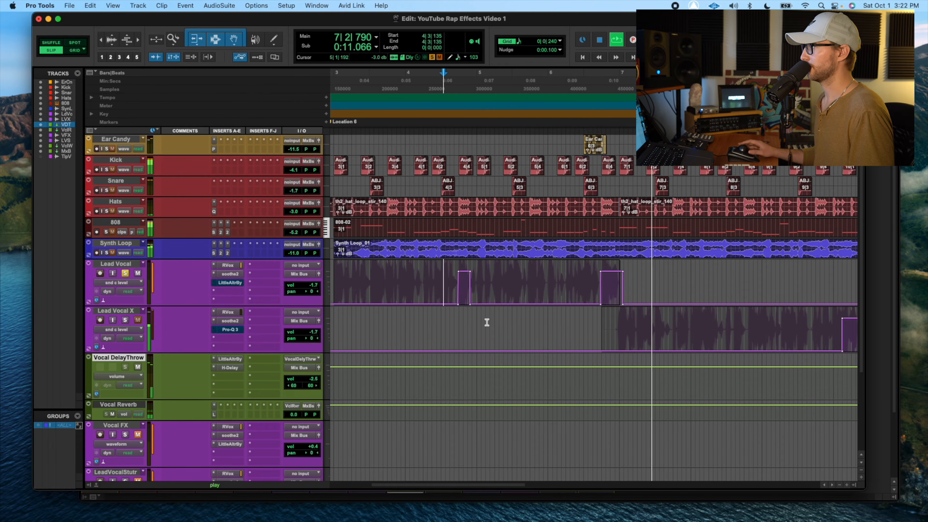
key(space)
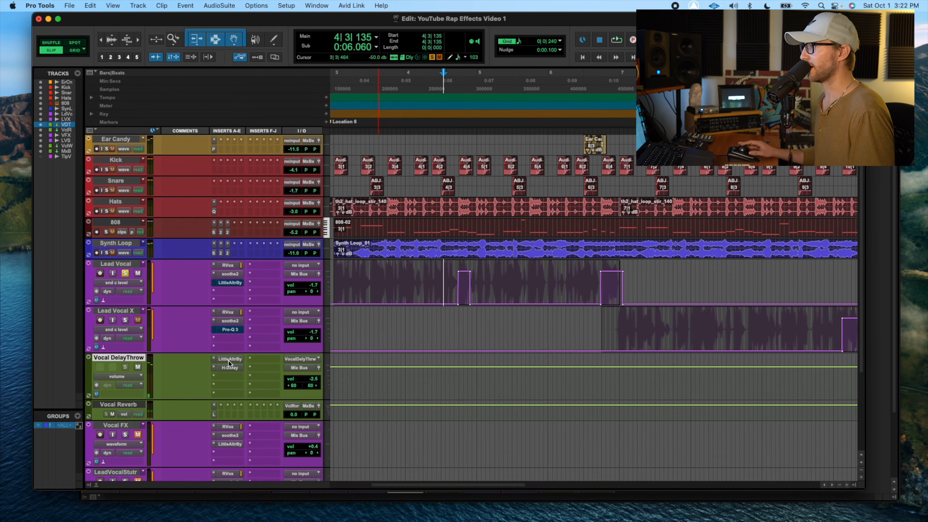
click(228, 360)
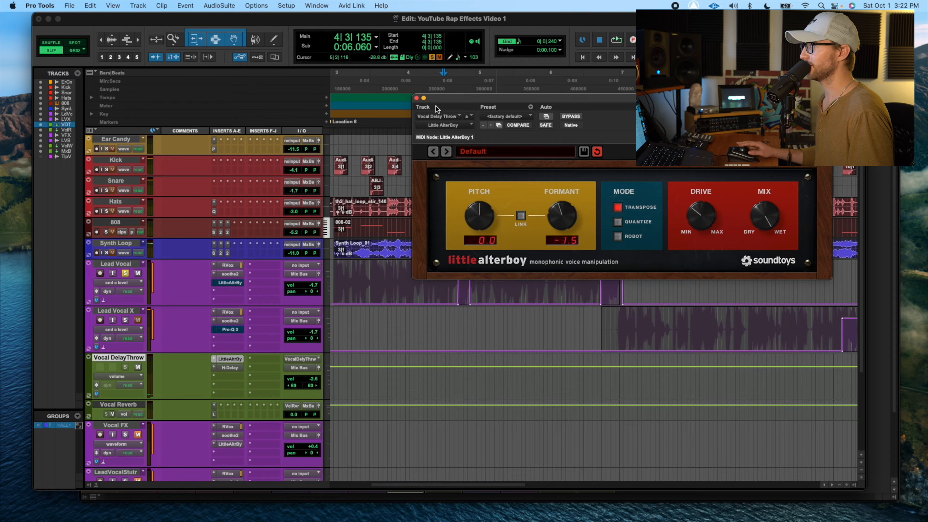
click(416, 98)
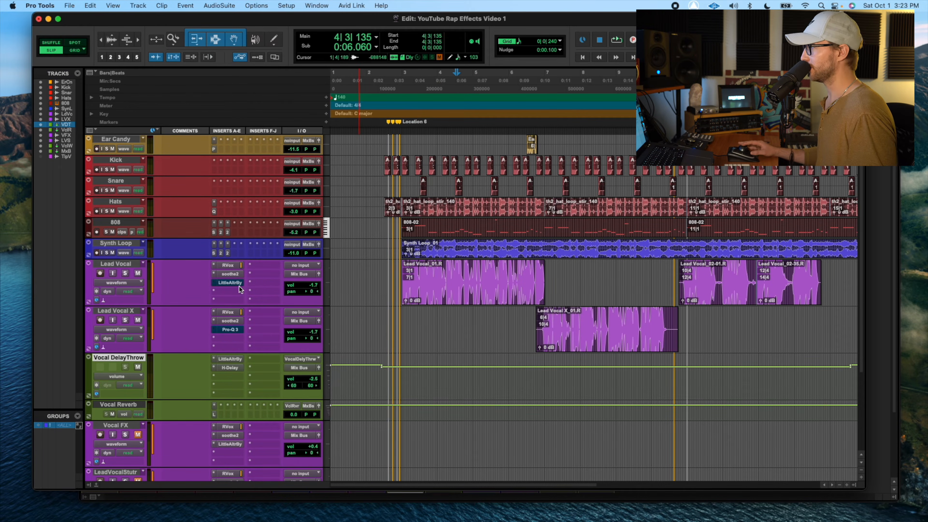
- Solo the Lead Vocal track, activate its Little AlterBoy insert and open the plug-in window
click(124, 273)
click(230, 283)
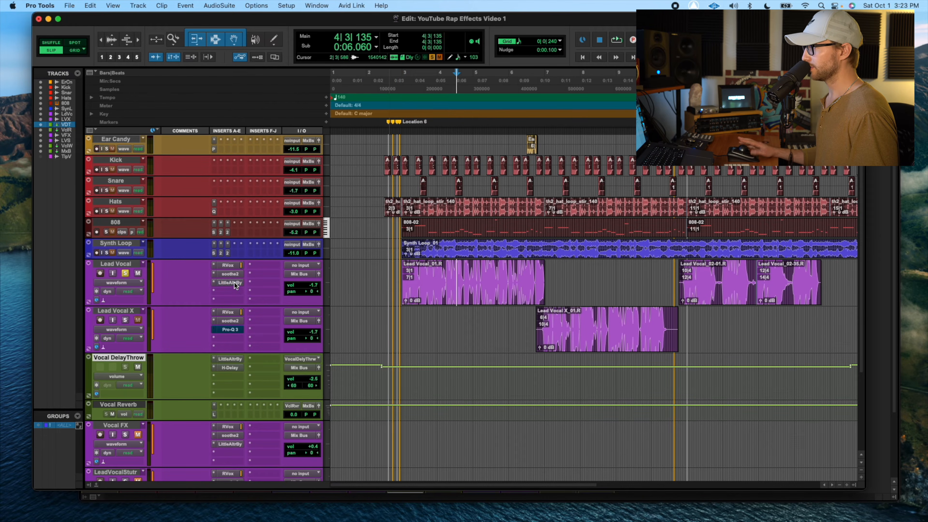
drag(597, 97, 539, 82)
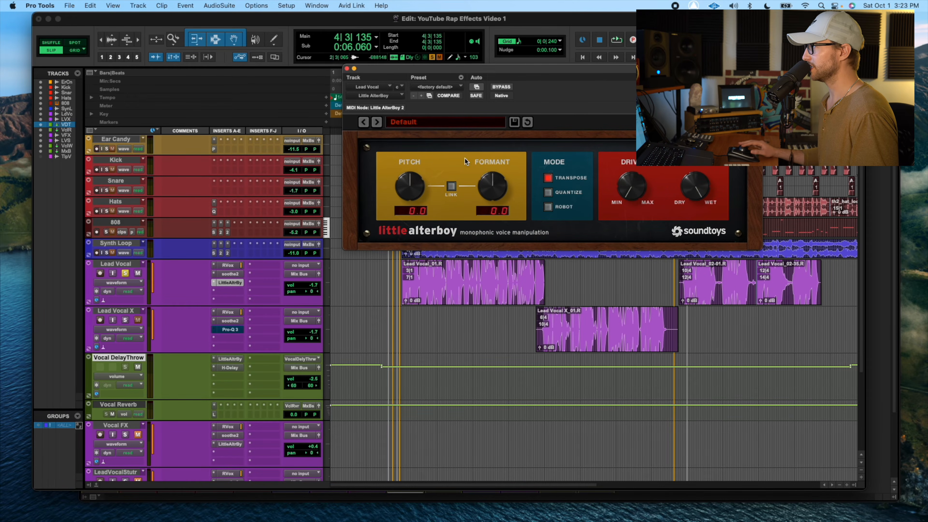
- Play the Lead Vocal from late bar 3 while sweeping Little AlterBoy's Formant, ending at 0.3
click(431, 275)
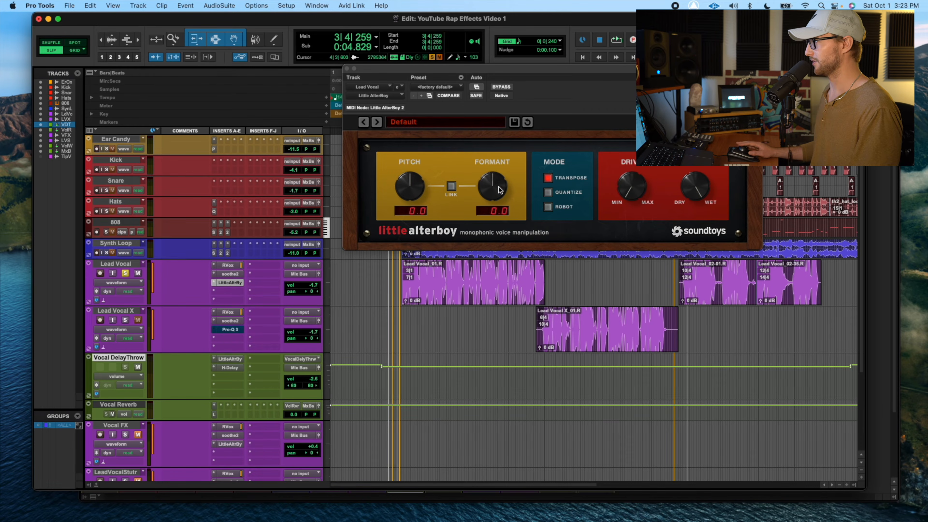
key(space)
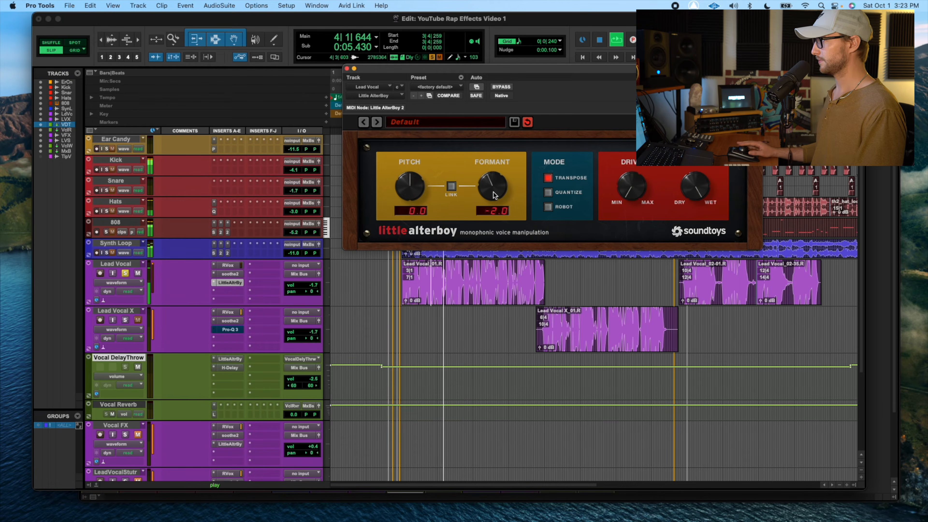
mouse_move(498, 192)
mouse_down()
mouse_move(489, 204)
mouse_move(490, 180)
mouse_up()
key(space)
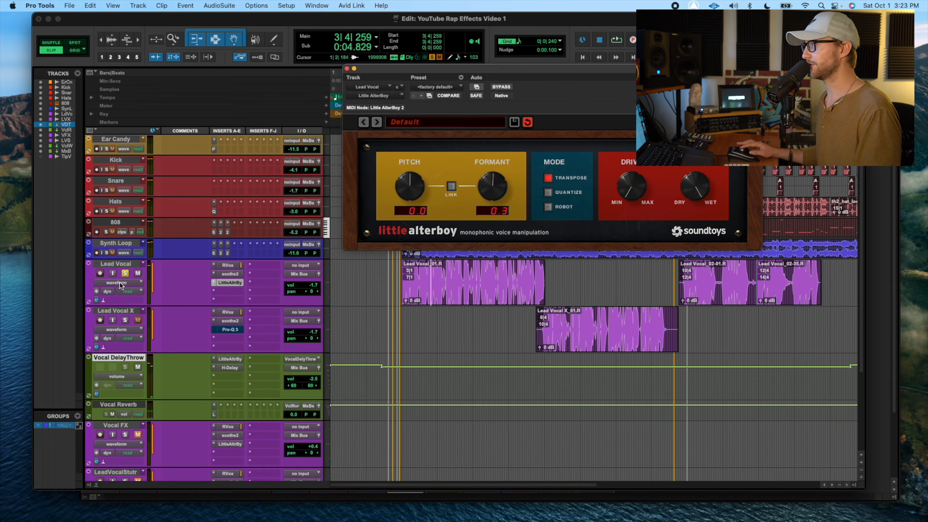
- Disable automation for the Formant control in the Lead Vocal's Little AlterBoy and enable it again
right_click(499, 193)
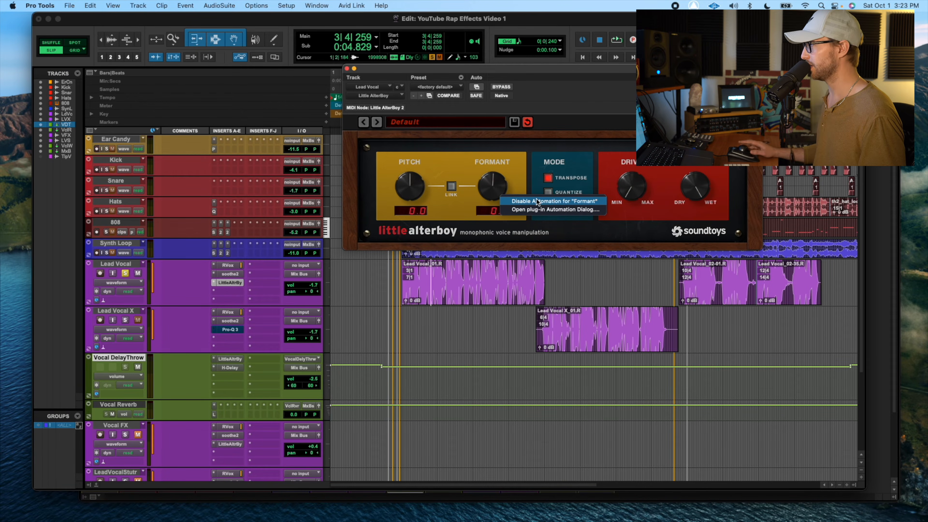
click(497, 173)
right_click(493, 190)
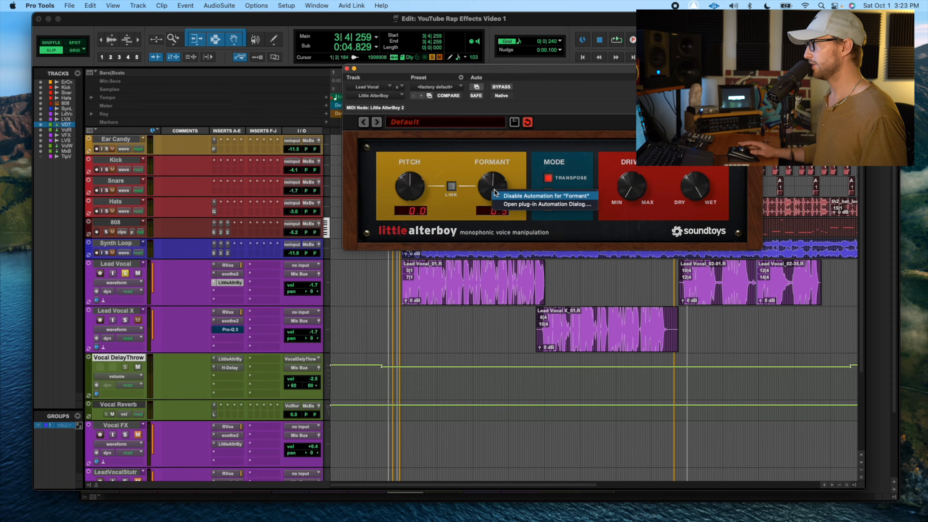
click(503, 196)
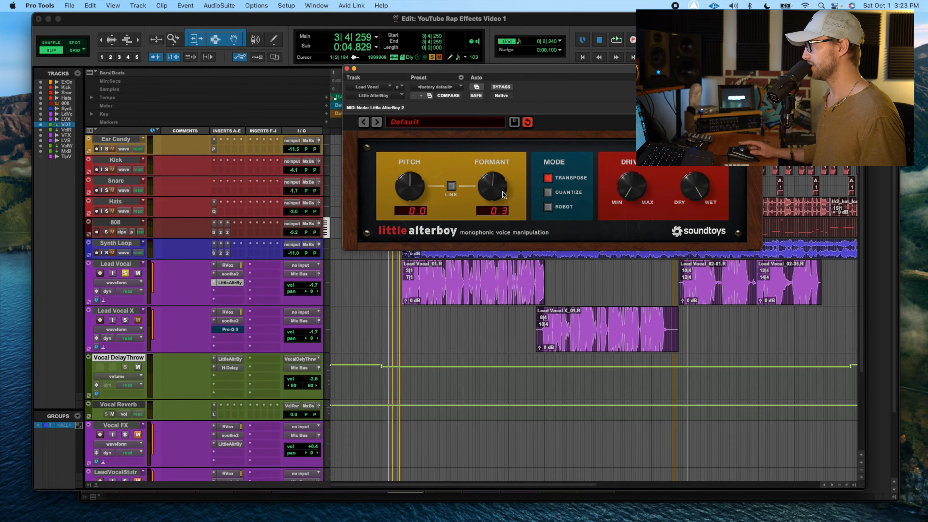
right_click(502, 194)
click(538, 200)
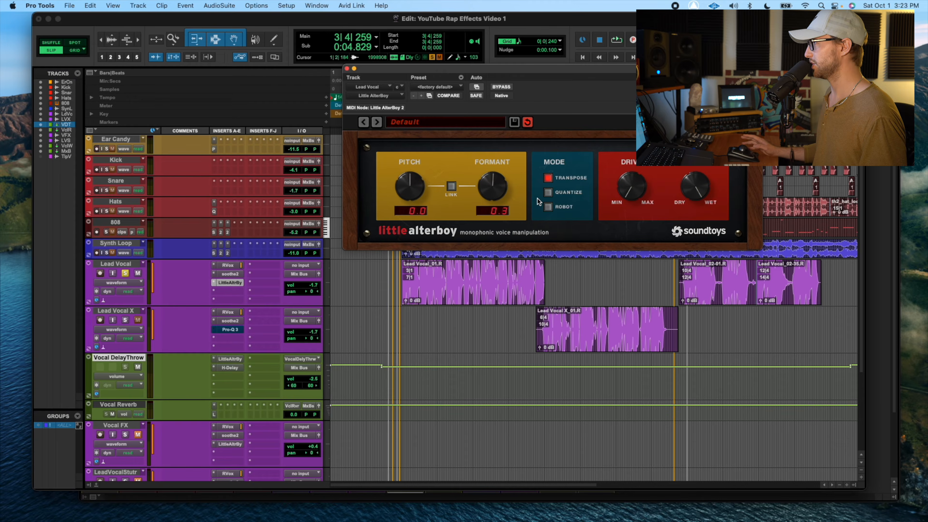
- Show the Little AlterBoy Formant automation on the Lead Vocal track
click(114, 284)
mouse_move(172, 341)
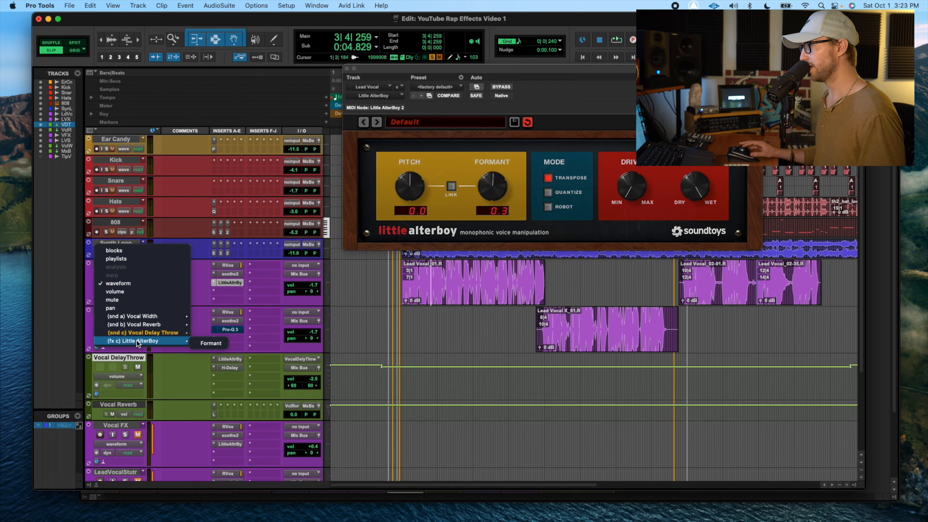
click(211, 344)
drag(369, 290, 586, 291)
click(586, 291)
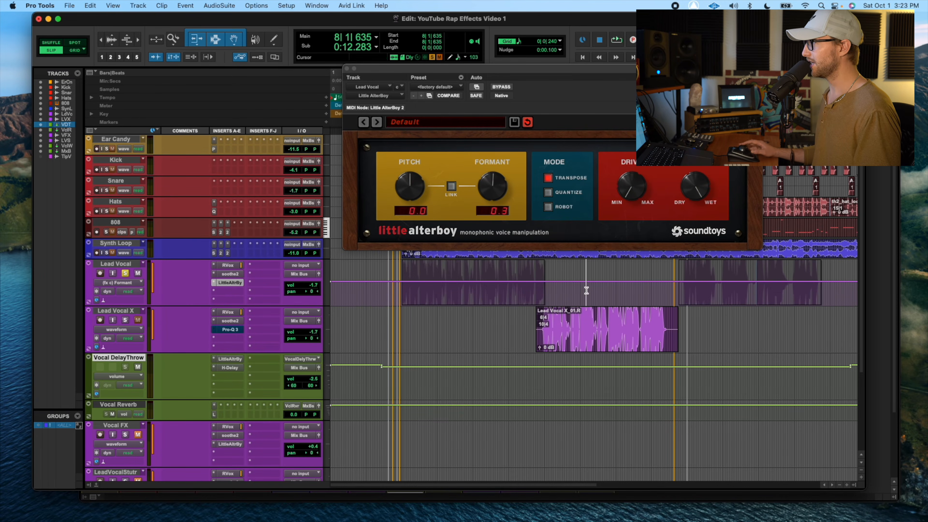
- Draw a rise and dip in the Lead Vocal's Formant automation around bars 3 and 4, and play it back
super+click(419, 284)
super+click(449, 284)
drag(419, 282, 433, 282)
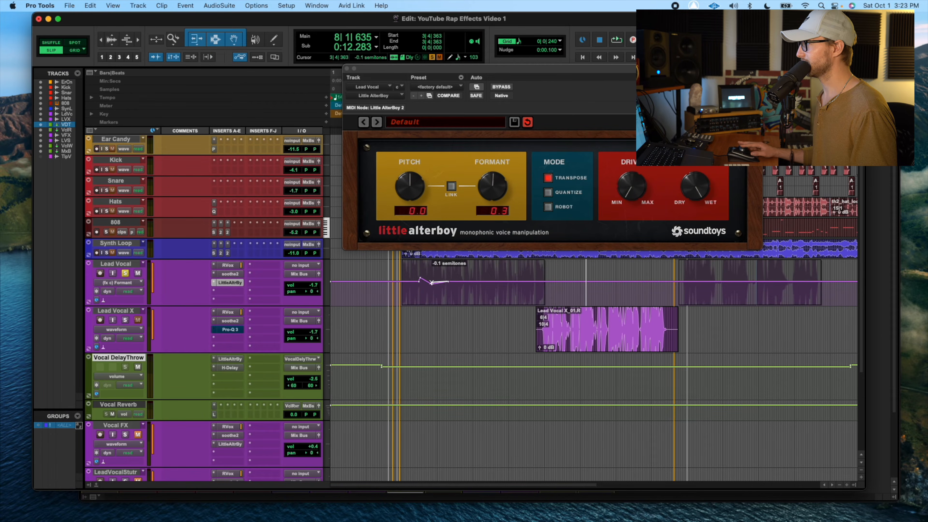
key(space)
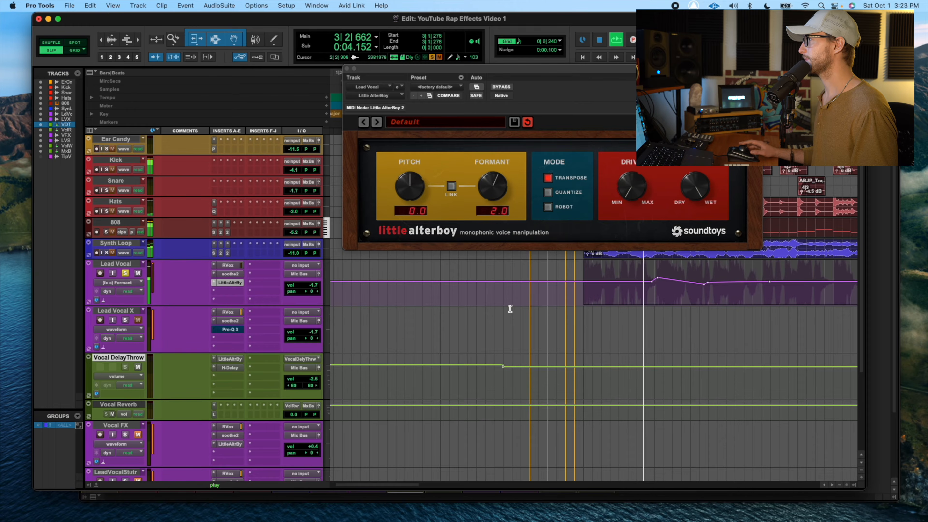
- Play the Lead Vocal from 3|1|590 to audition its Formant automation
scroll(510, 309, right, 3)
key(space)
click(536, 288)
key(space)
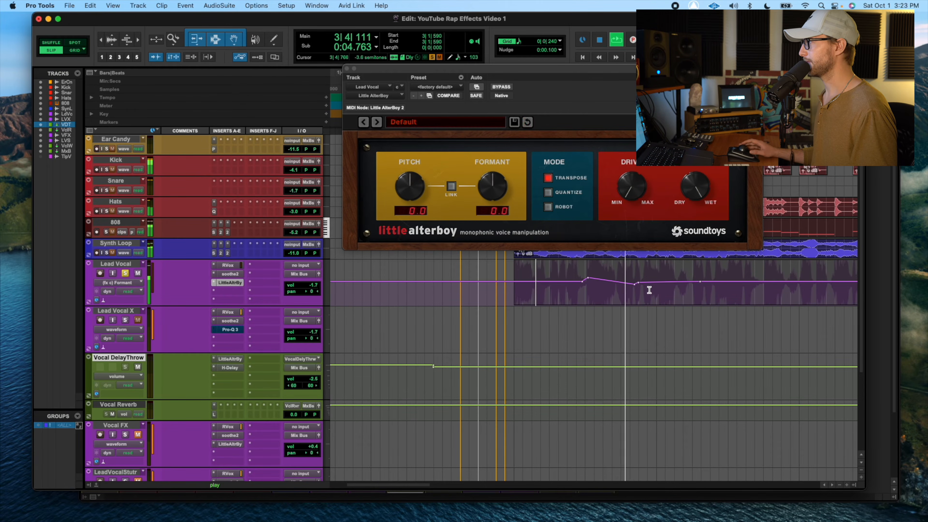
key(space)
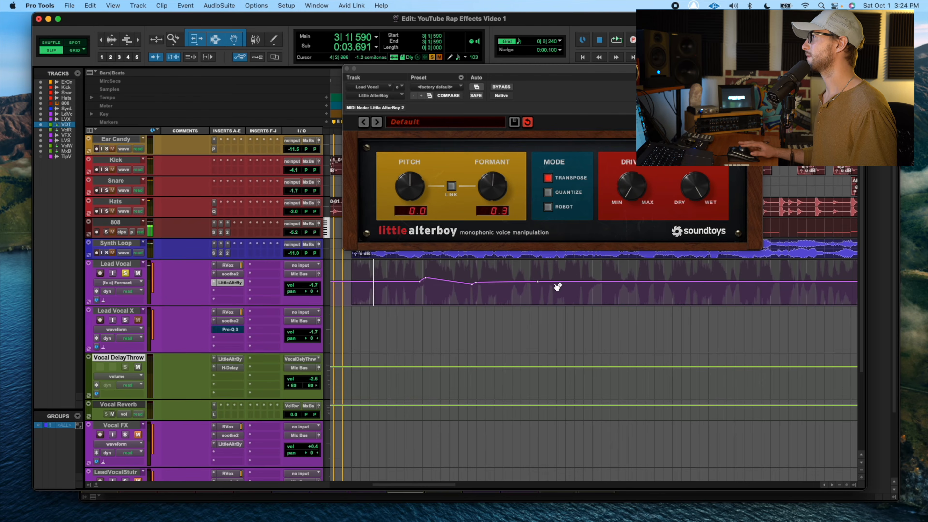
- Draw a second rise and dip in the Lead Vocal's Formant automation in bar 4, and play it back
click(552, 282)
click(600, 281)
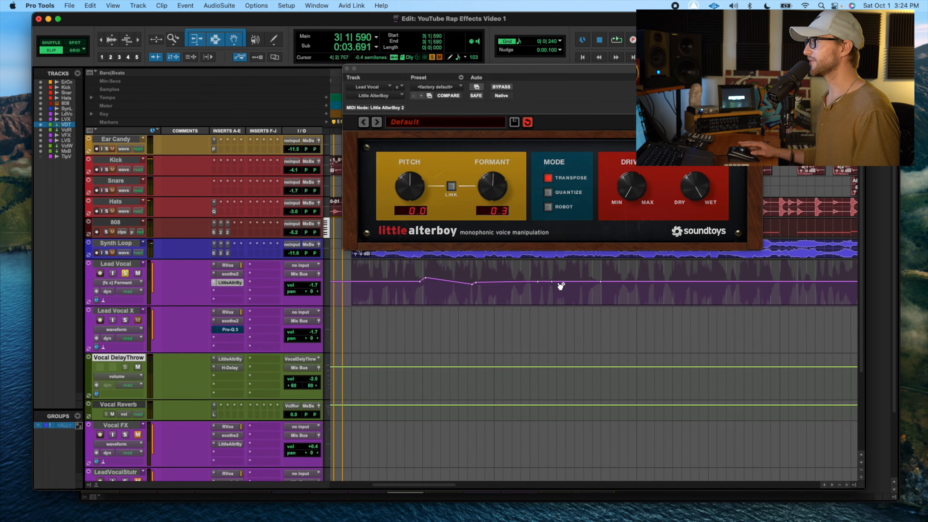
mouse_move(554, 285)
mouse_down()
mouse_move(552, 278)
mouse_move(566, 286)
mouse_up()
click(581, 284)
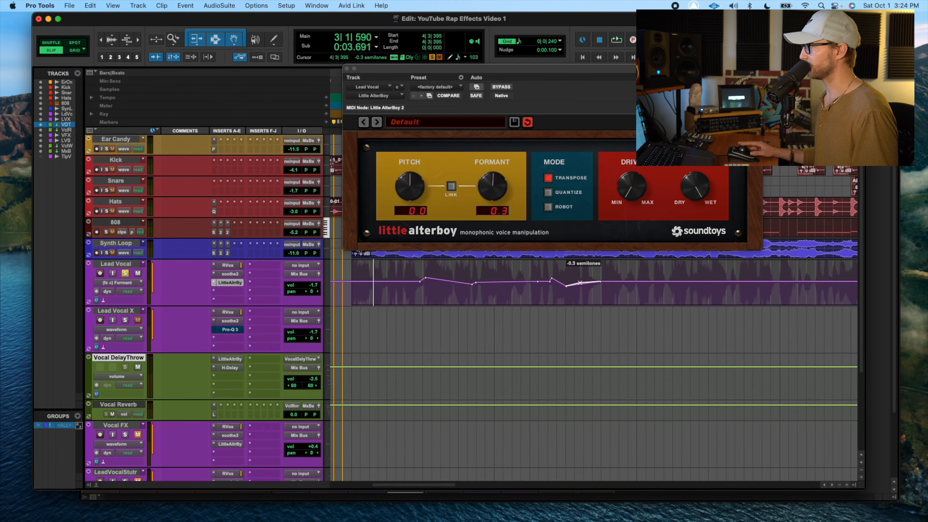
click(520, 289)
key(space)
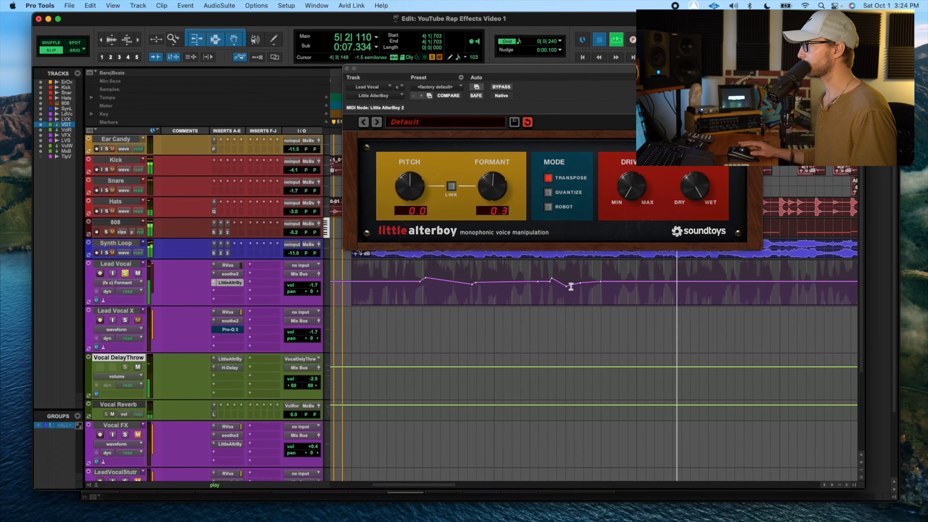
key(space)
- Deepen the bar 4 Formant dip on the Lead Vocal, smooth its return to the base level, and play it back
drag(580, 282, 579, 291)
click(535, 292)
key(space)
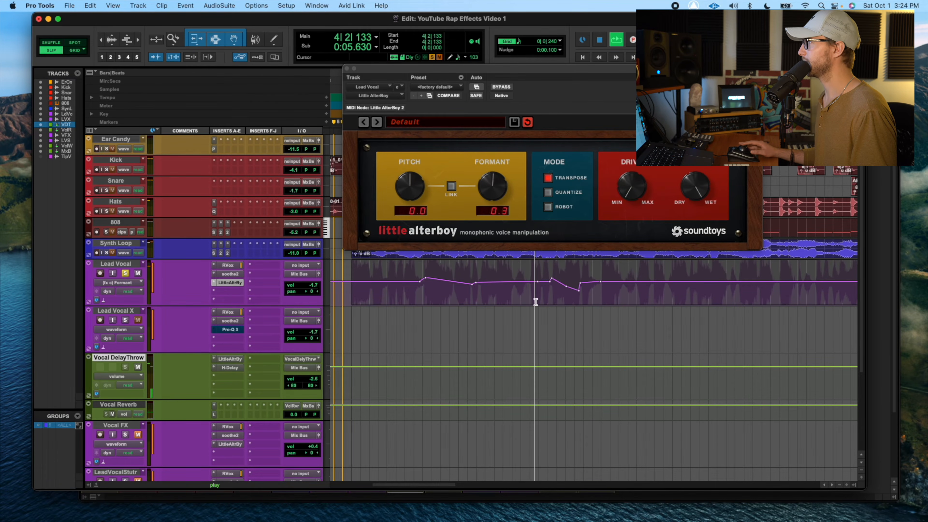
key(space)
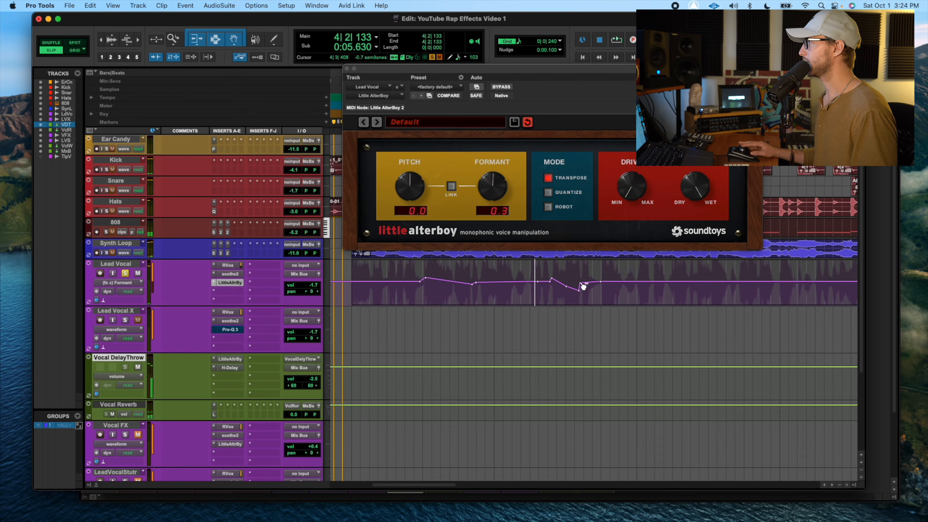
click(552, 290)
key(space)
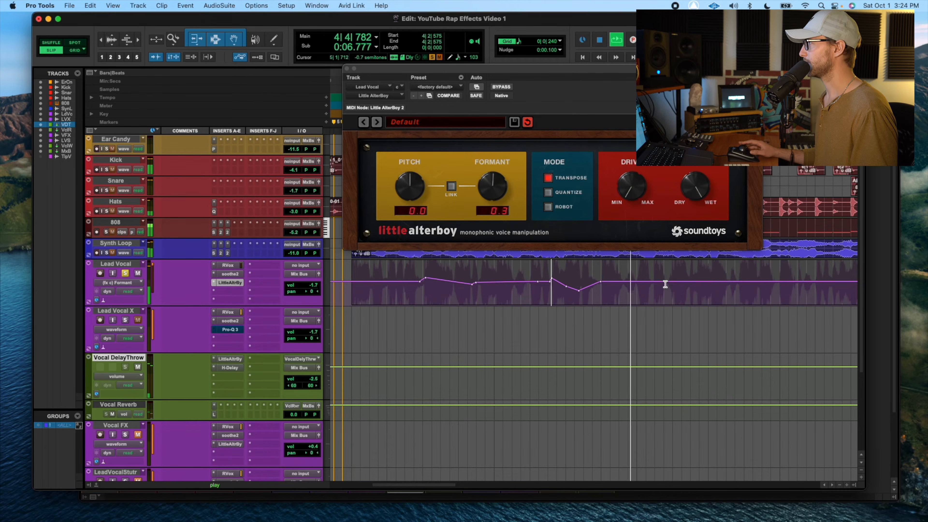
key(space)
- Draw a gradual Formant dip to about -5 semitones in bar 5 of the Lead Vocal, and play it from 5|1|283
scroll(665, 284, right, 2)
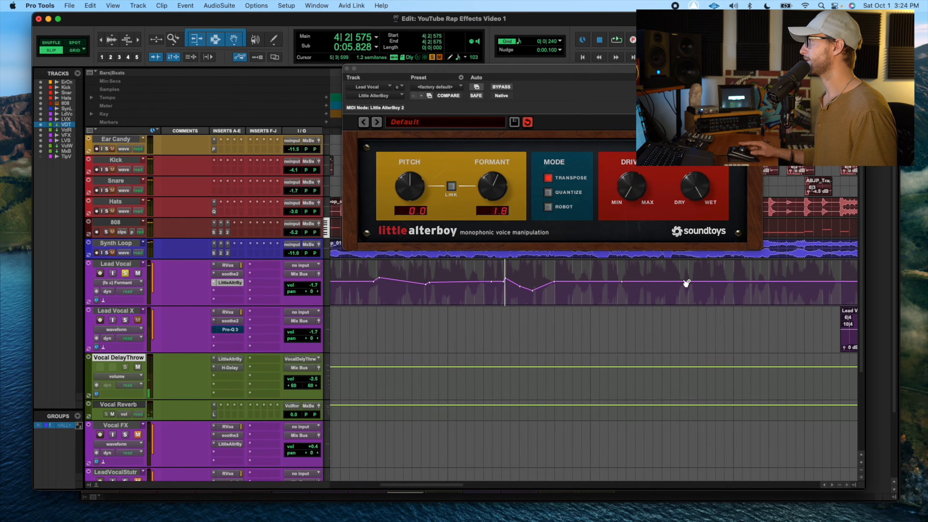
drag(685, 283, 680, 289)
click(682, 294)
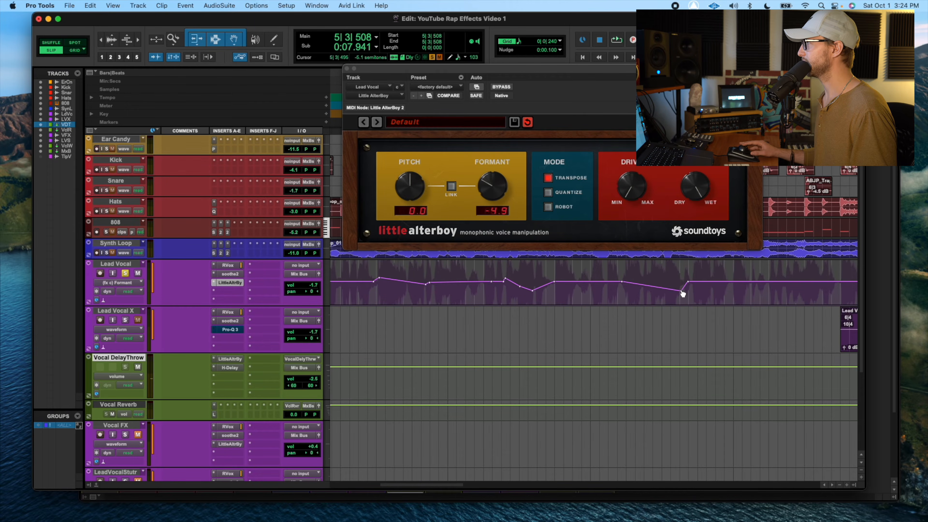
click(601, 289)
key(space)
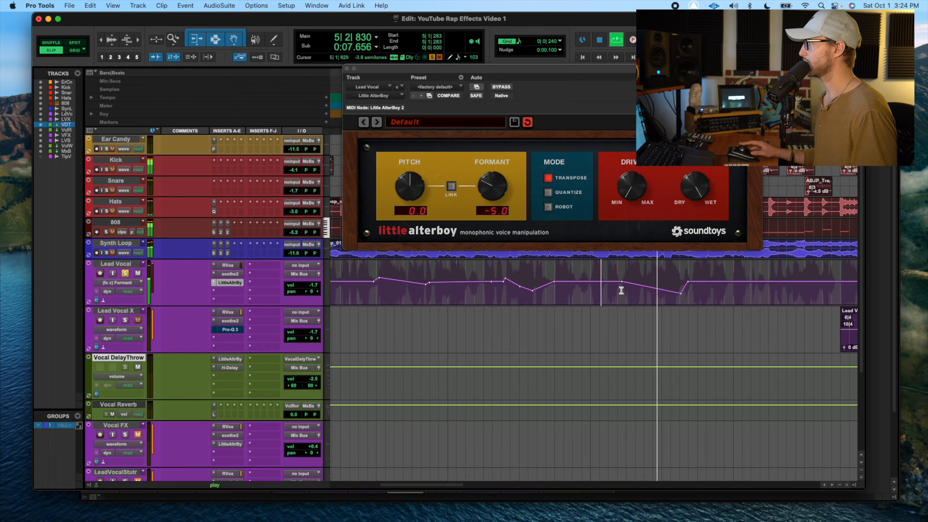
key(space)
- Play the Lead Vocal from the end of bar 2 into bar 6 to hear all of its Formant automation
click(563, 292)
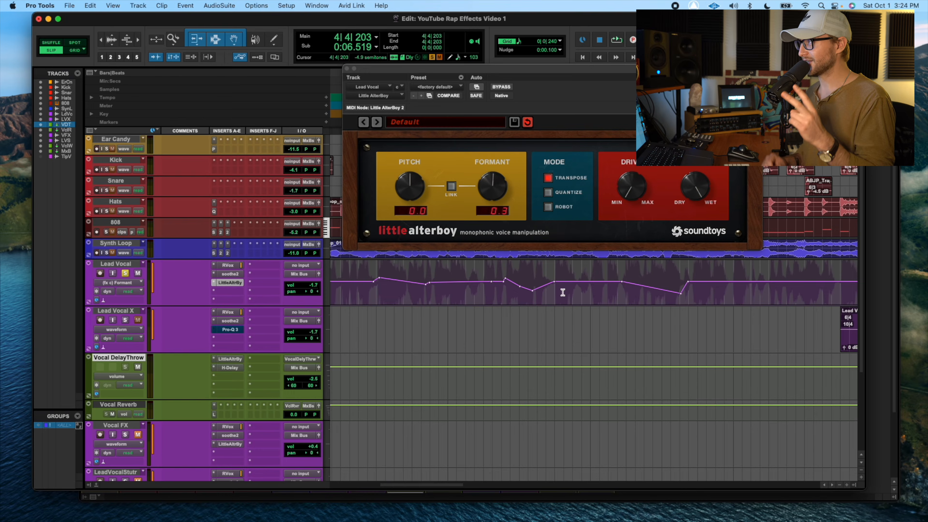
key(r)
key(r)
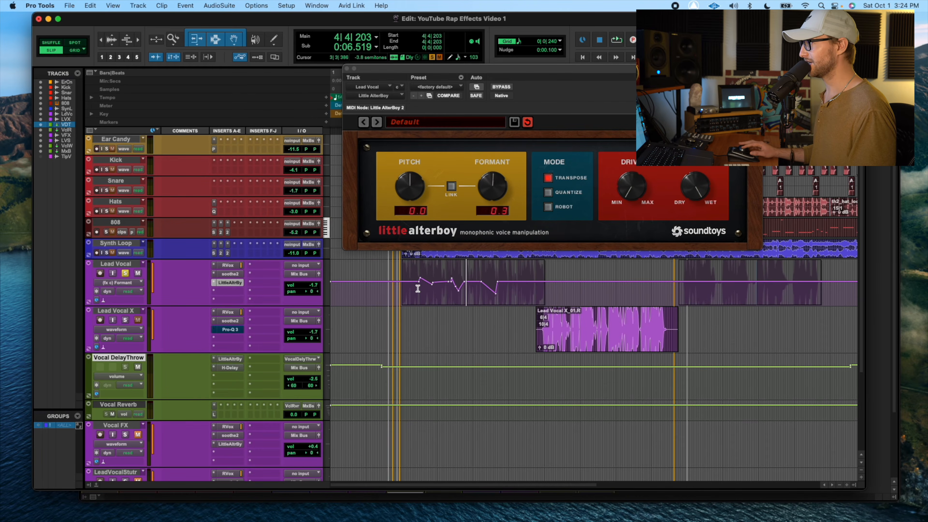
key(space)
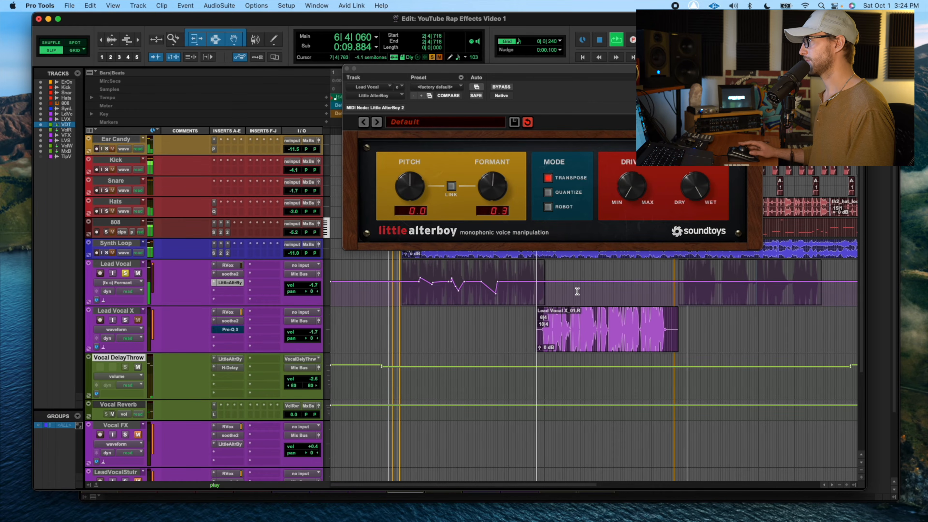
key(space)
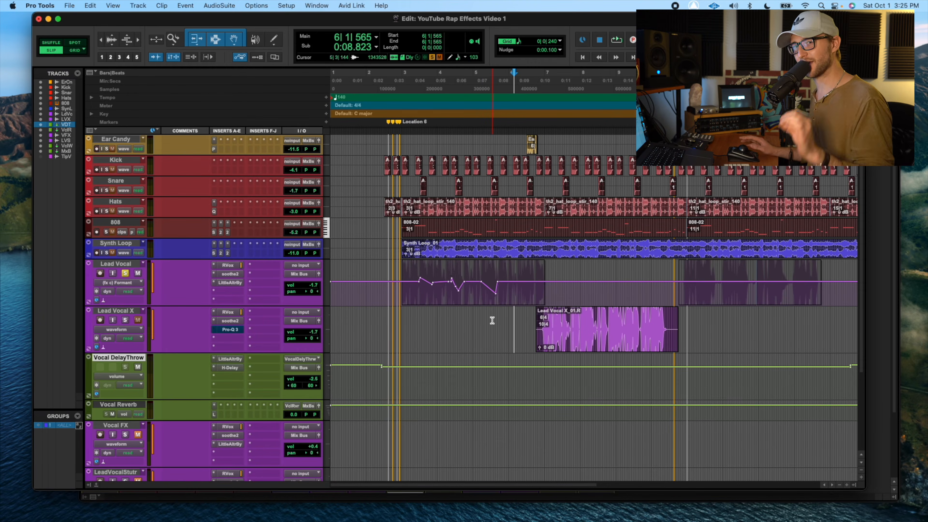
- Play the transition from the Lead Vocal into the Lead Vocal X clip, starting from 5|1|452 and again from 4|4|580
click(501, 317)
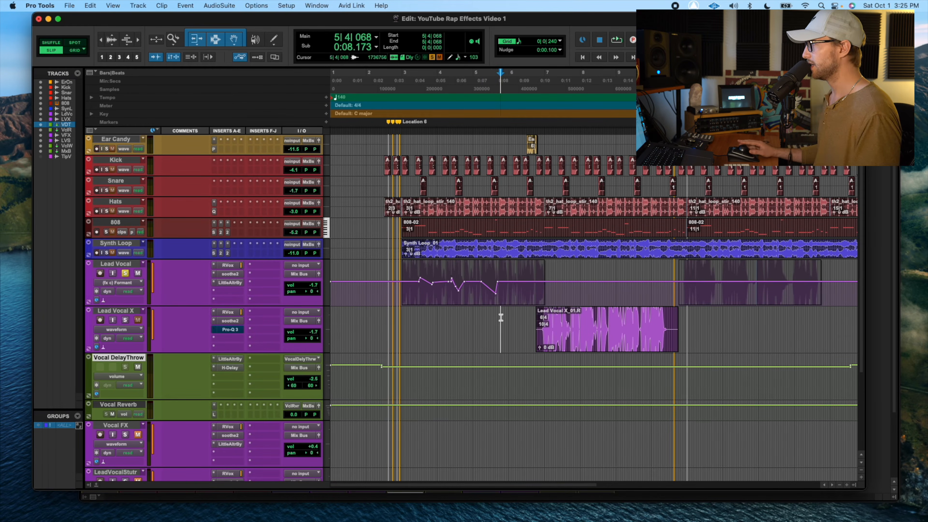
click(477, 323)
key(space)
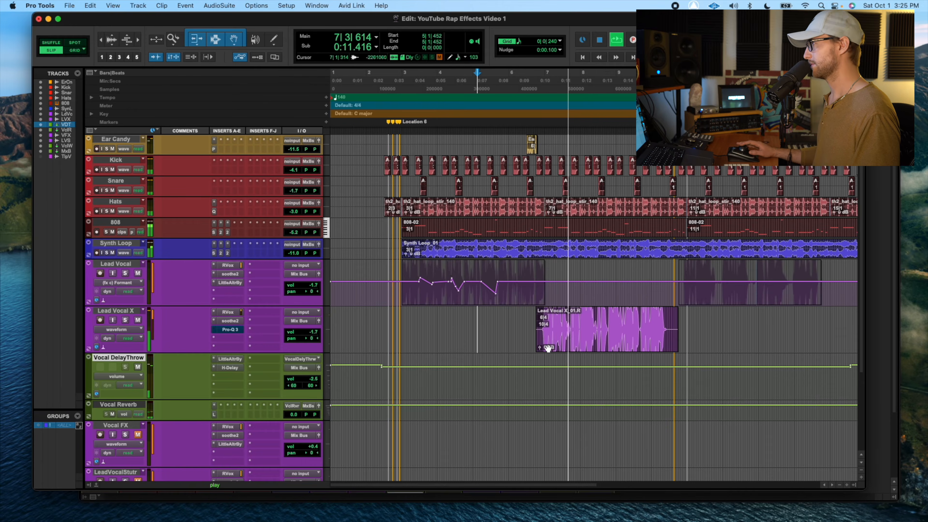
key(space)
key(space)
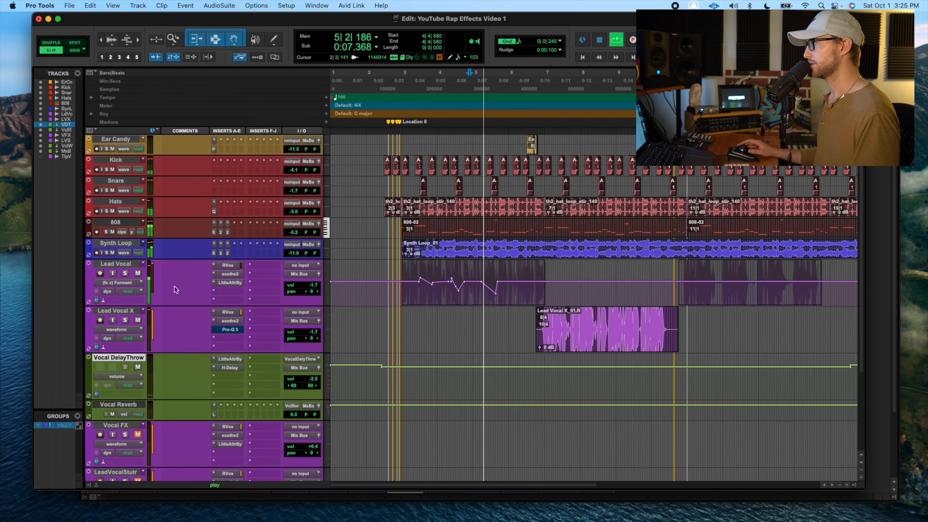
key(space)
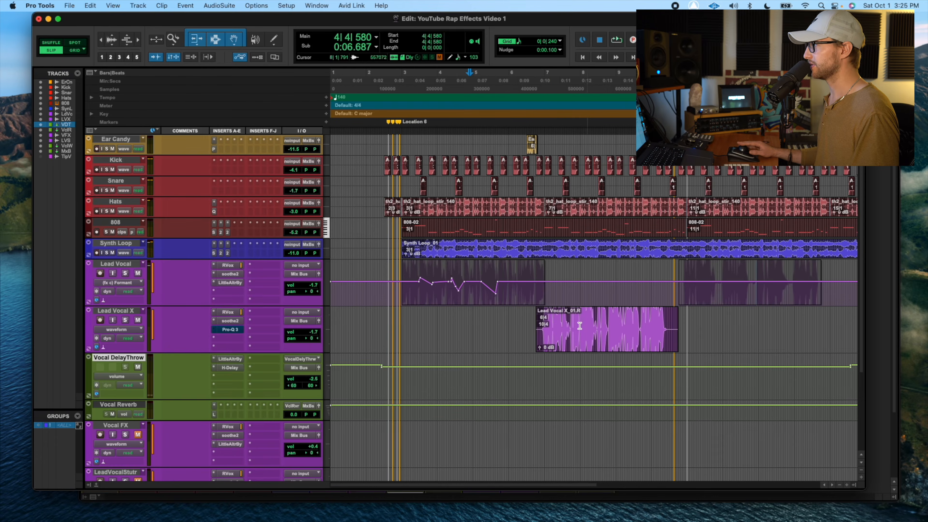
- Open Lead Vocal X's FabFilter Pro-Q 3, take it off bypass and compare back to its flat factory default
click(135, 330)
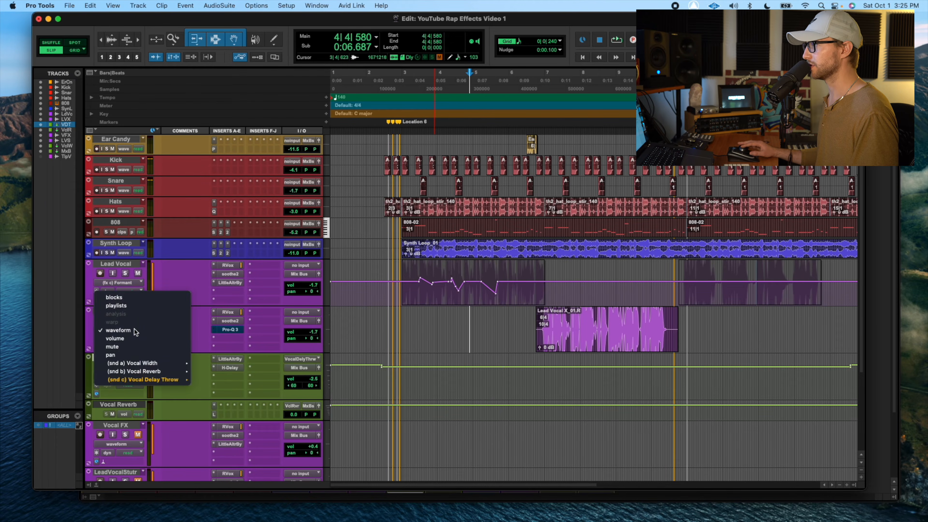
click(135, 331)
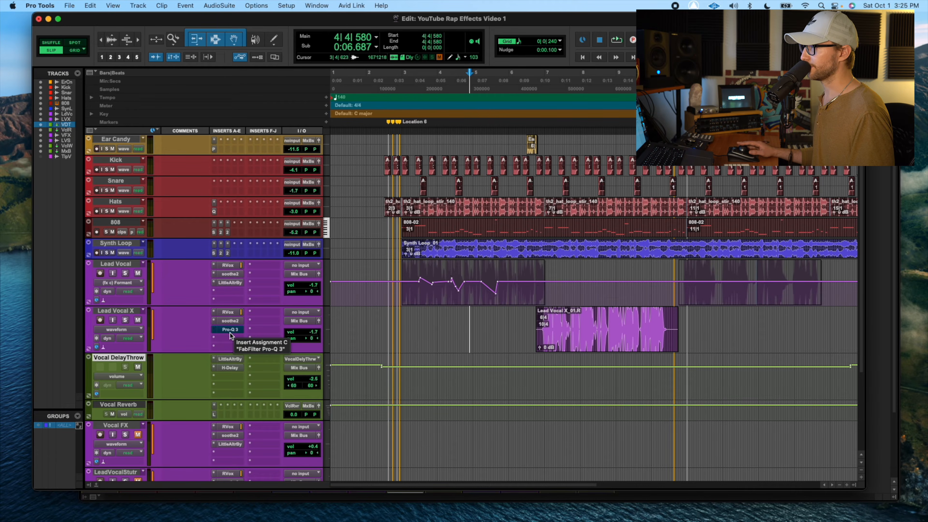
click(214, 330)
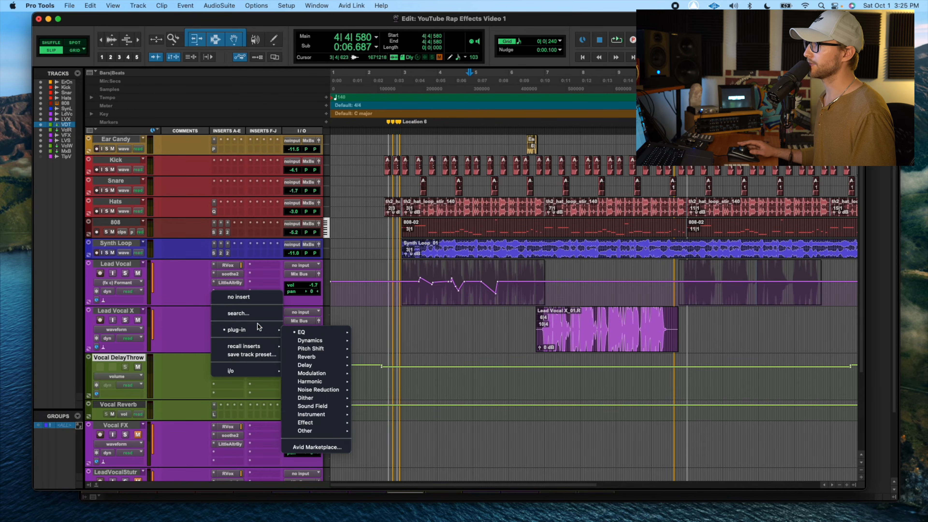
mouse_move(313, 331)
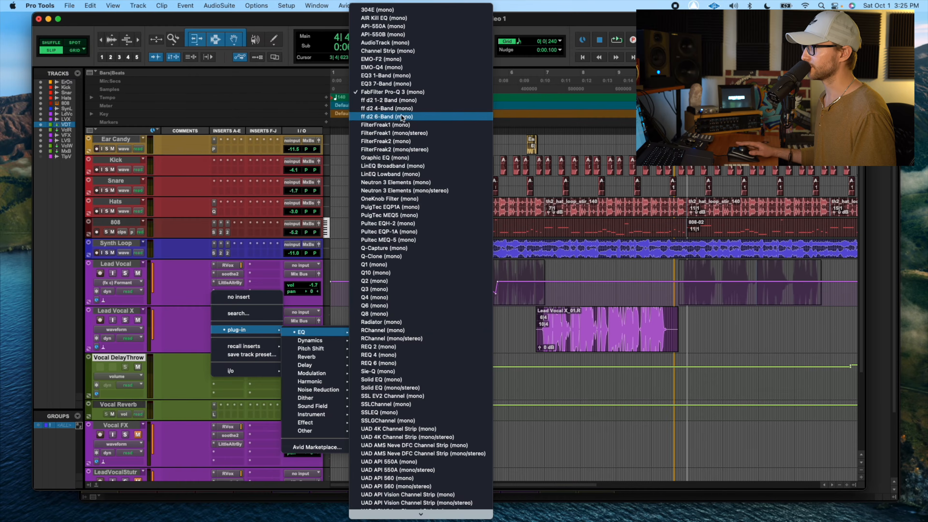
click(395, 92)
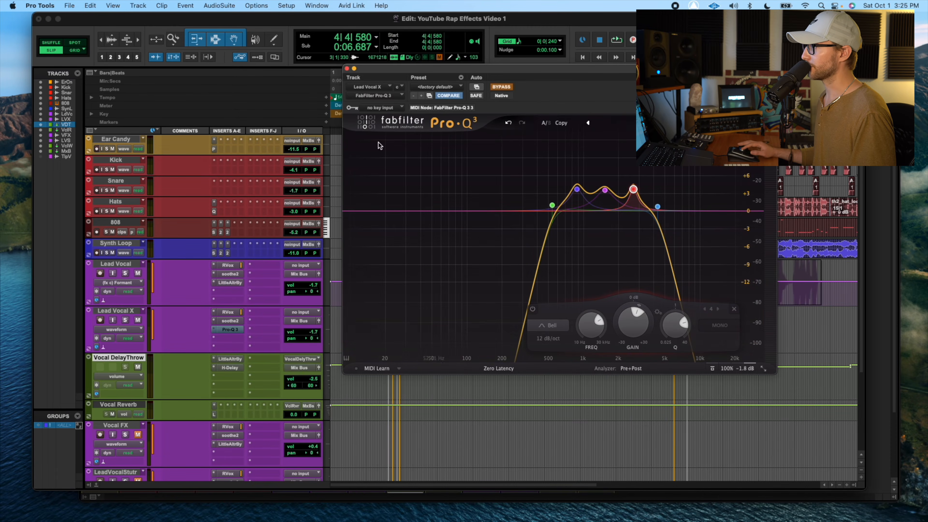
click(446, 95)
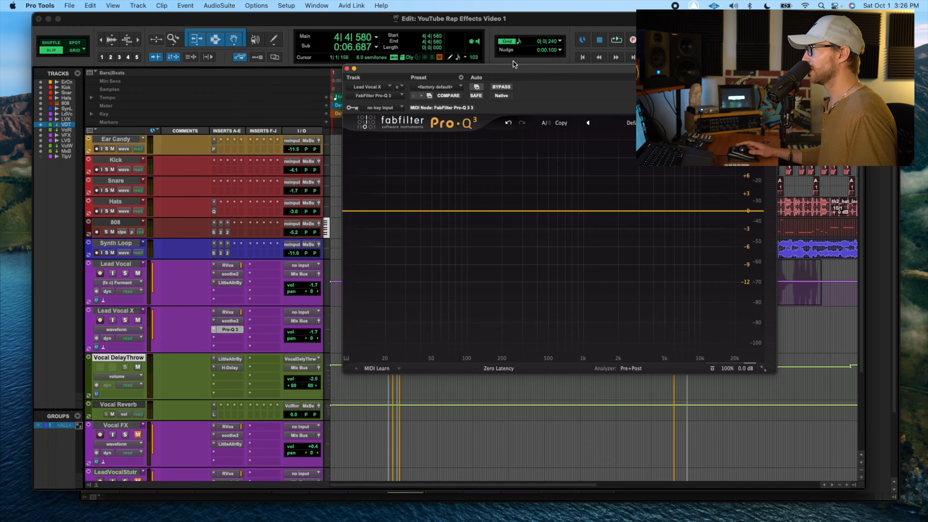
- Build a band-pass in Lead Vocal X's Pro-Q 3 with 36 dB/oct cuts, low cut near 493 Hz and high cut near 6830 Hz
drag(517, 69, 290, 76)
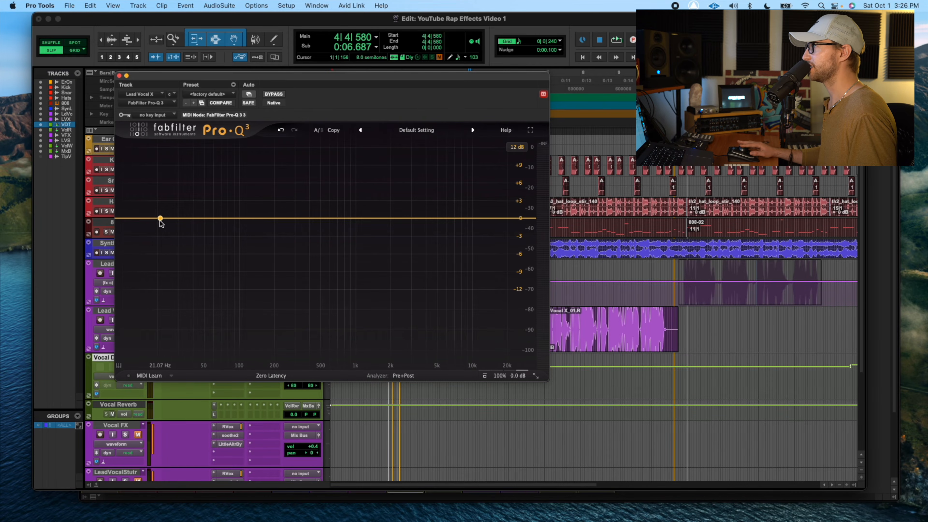
drag(153, 219, 325, 222)
click(523, 218)
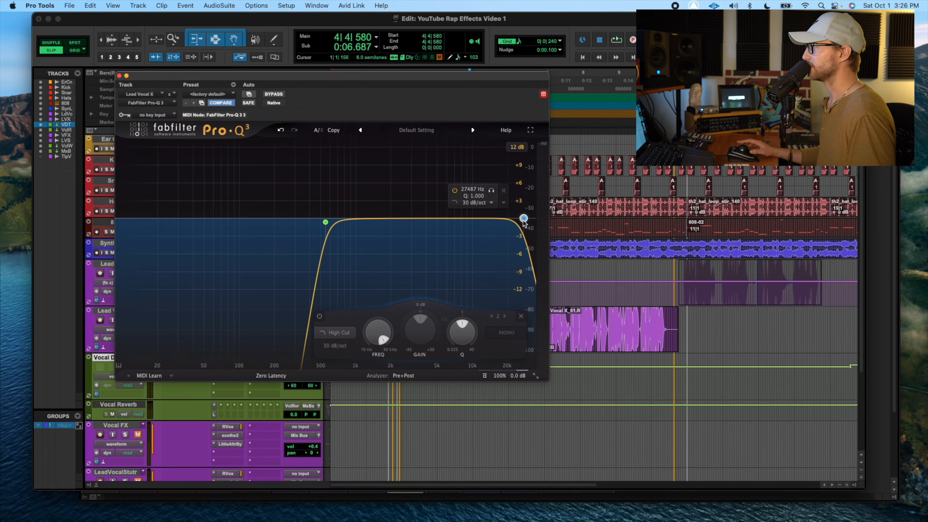
drag(523, 219, 453, 217)
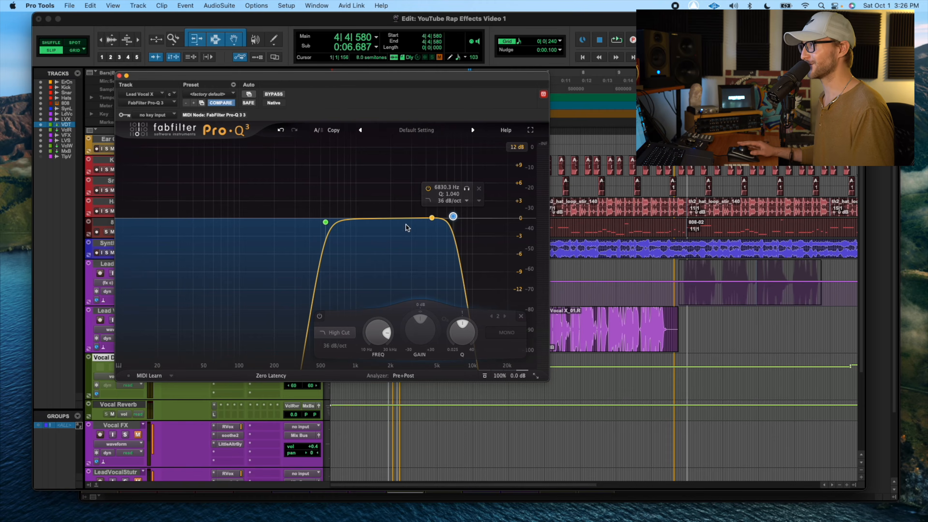
drag(326, 222, 320, 215)
- Add two midrange bell boosts to Lead Vocal X's Pro-Q 3, the upper about +2.55 dB near 1743 Hz, and play from 6|4|000
drag(378, 219, 427, 200)
click(390, 203)
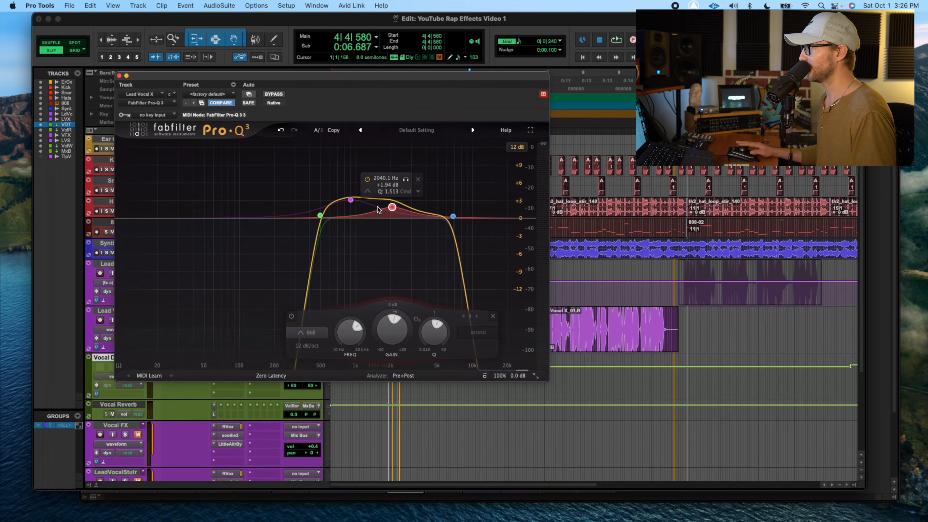
mouse_move(389, 209)
mouse_down()
mouse_move(395, 199)
mouse_move(363, 201)
mouse_move(384, 202)
mouse_up()
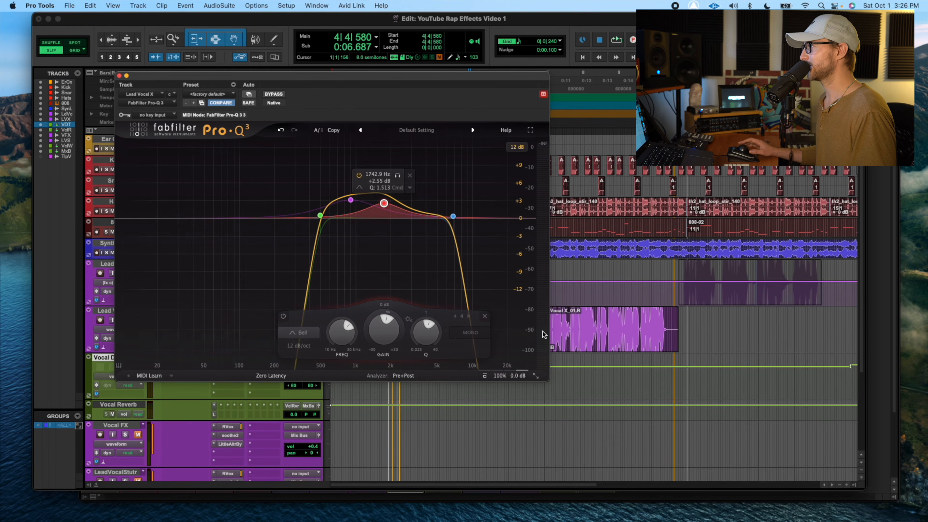
click(573, 344)
key(space)
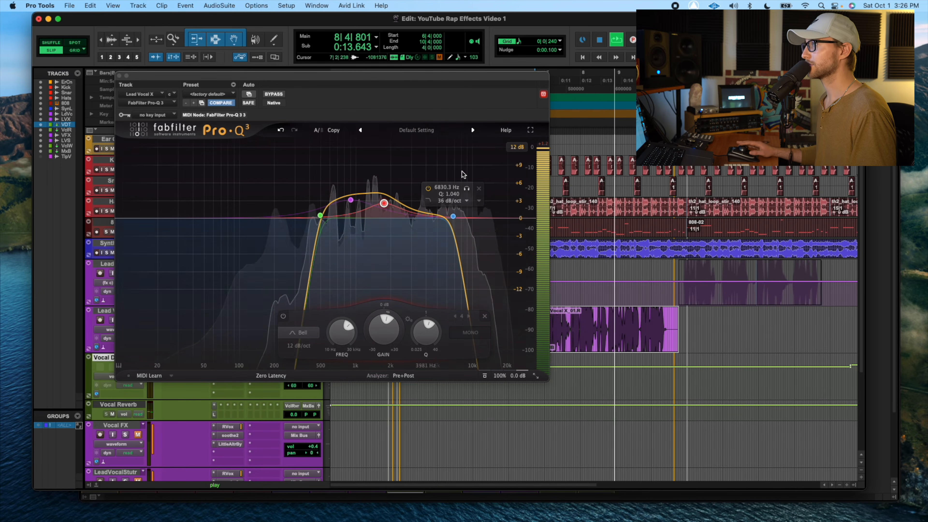
key(space)
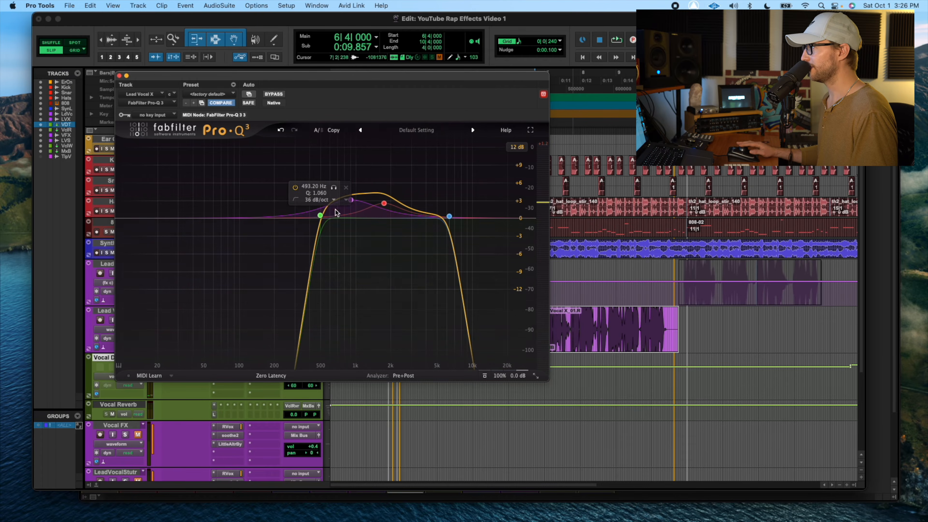
- Load the Phone preset in Lead Vocal X's Pro-Q 3 and raise the frequency and Q of its low and high cuts
click(425, 133)
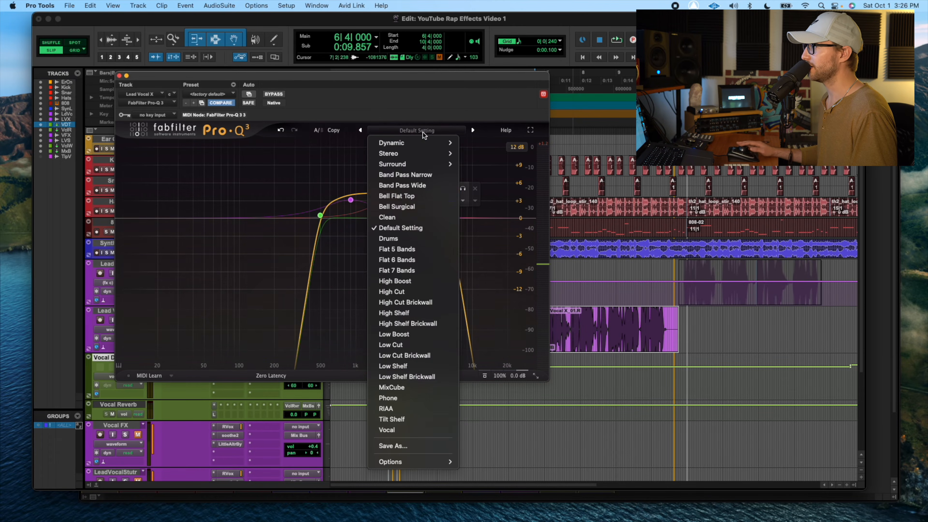
click(408, 398)
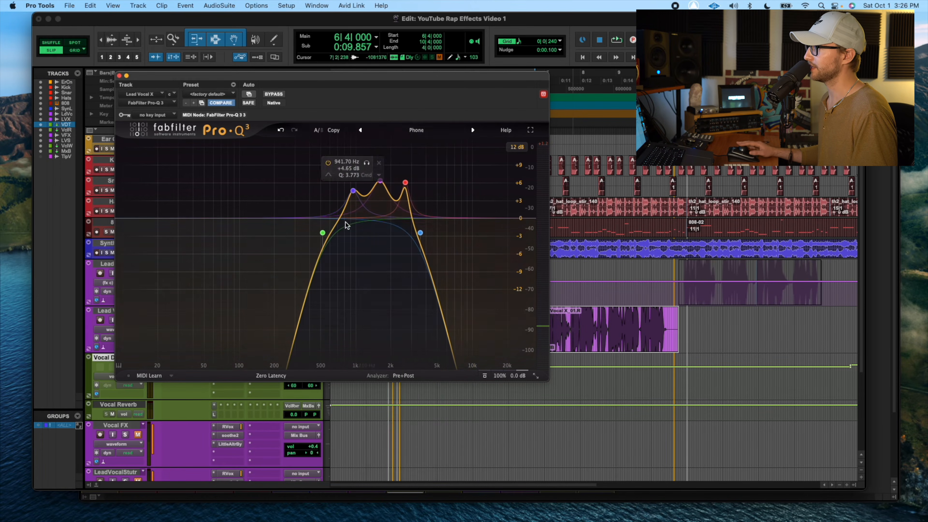
drag(420, 233, 430, 219)
drag(322, 232, 329, 214)
- Play Lead Vocal X while nudging the Pro-Q 3 high cut slightly lower and reducing the gain of the highest-frequency bell
key(space)
mouse_move(430, 219)
mouse_down()
mouse_move(476, 216)
mouse_move(424, 218)
mouse_up()
mouse_move(405, 182)
mouse_down()
mouse_move(378, 185)
mouse_move(406, 193)
mouse_up()
key(space)
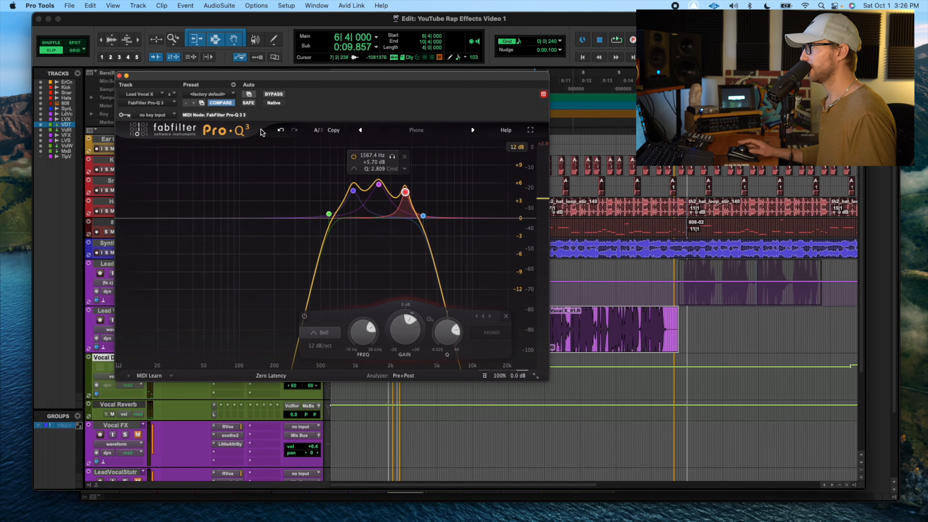
- Enable automation for the Master Bypass parameter of Lead Vocal X's Pro-Q 3
click(119, 76)
click(511, 320)
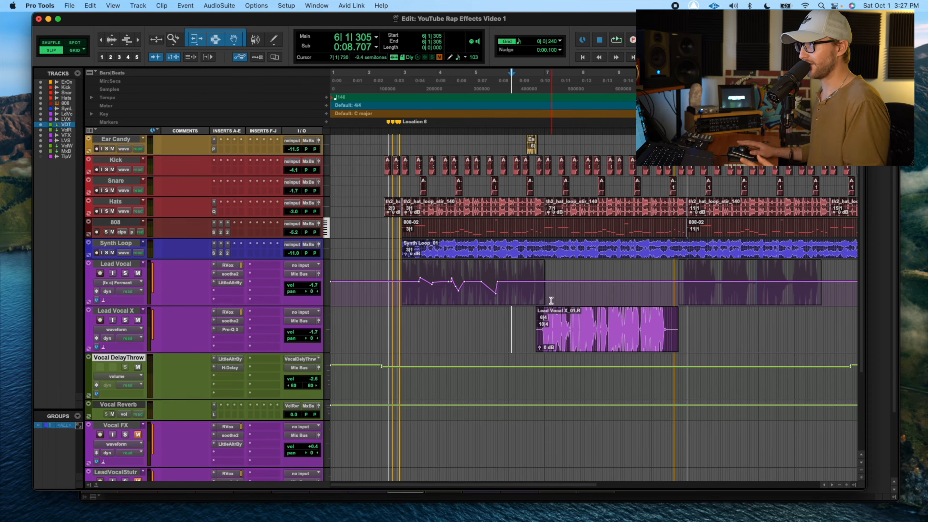
click(233, 332)
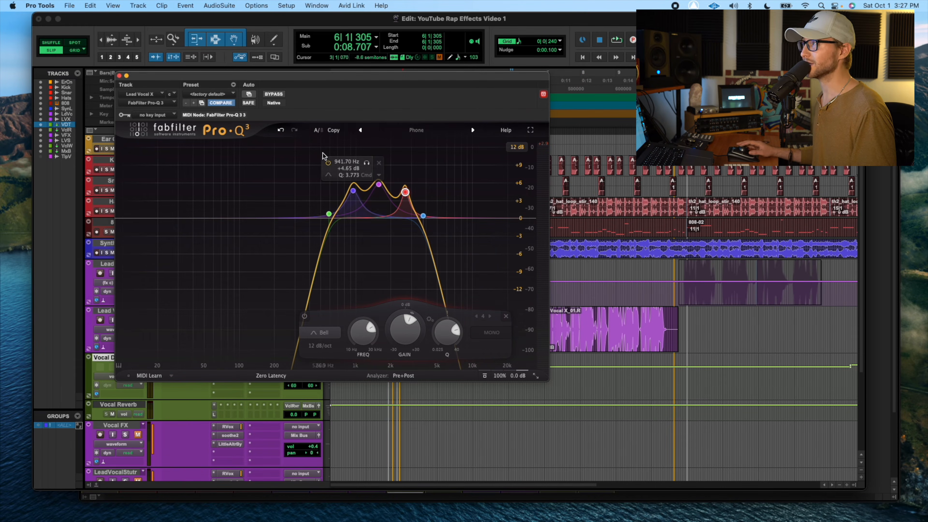
right_click(280, 96)
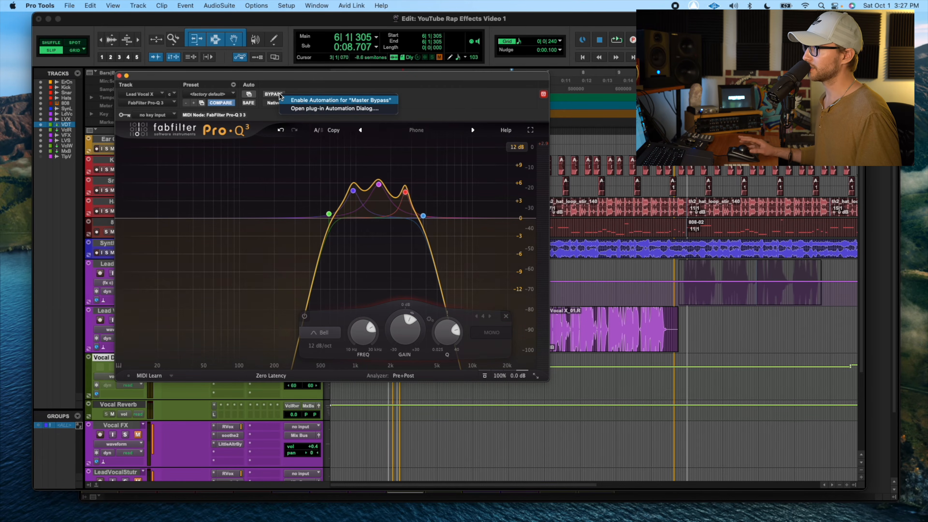
click(314, 101)
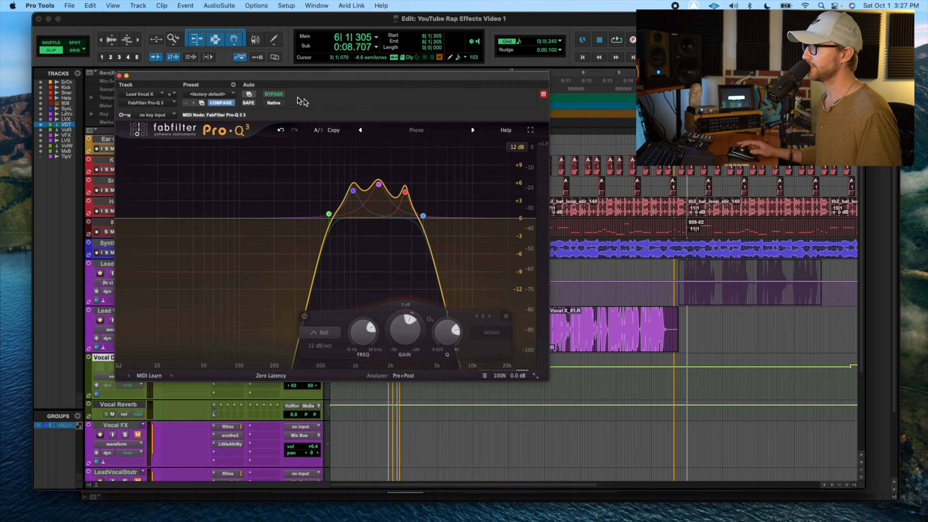
click(120, 75)
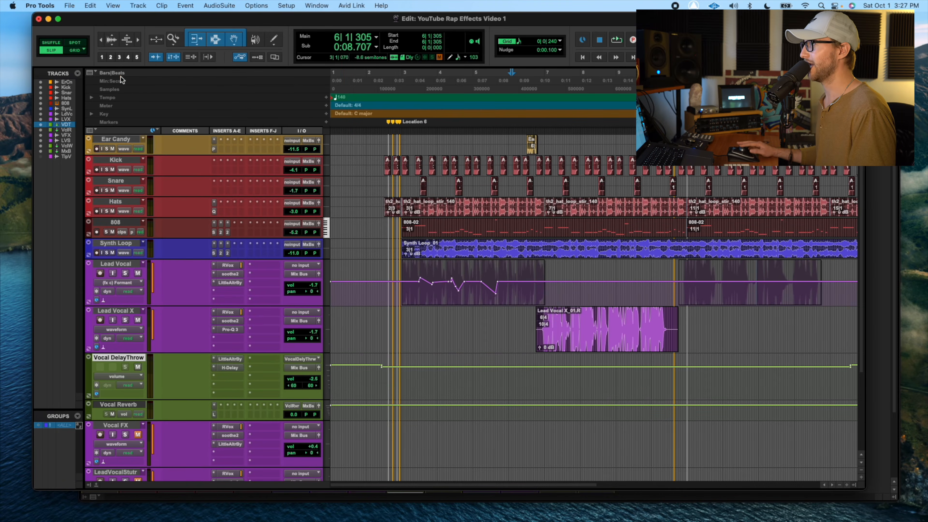
- Show the Pro-Q 3 Master Bypass automation lane on the Lead Vocal X track
click(122, 331)
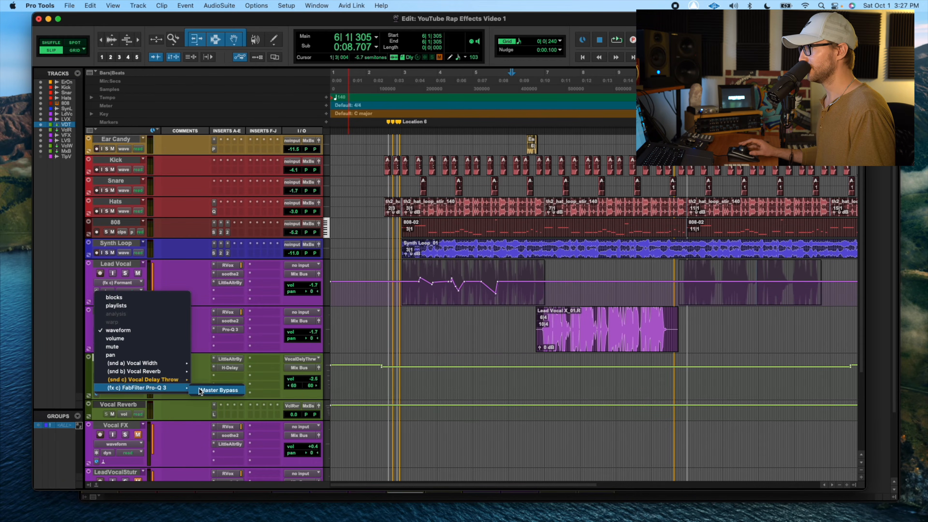
click(218, 388)
key(t)
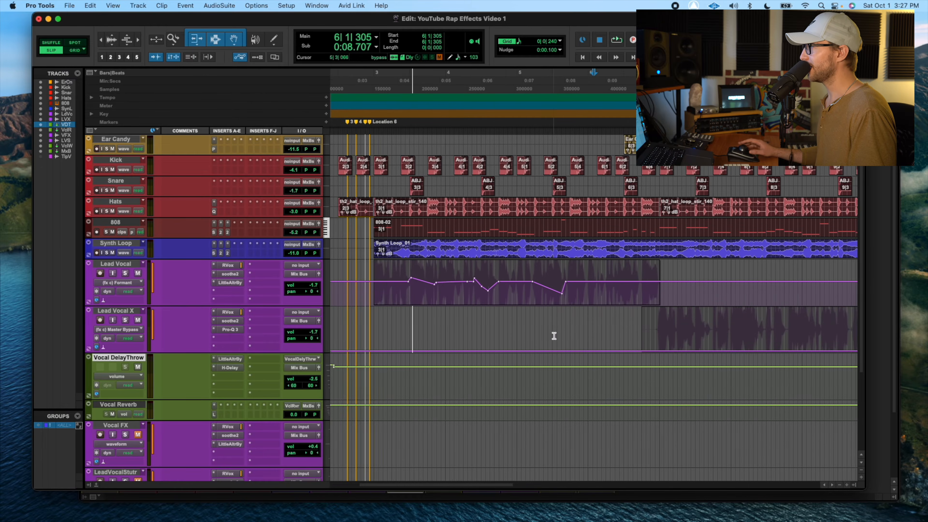
- Play Lead Vocal X from 6|4|754 and from 8|1|518 to find where the phone effect should end
scroll(552, 336, right, 2)
click(587, 328)
drag(586, 327, 739, 332)
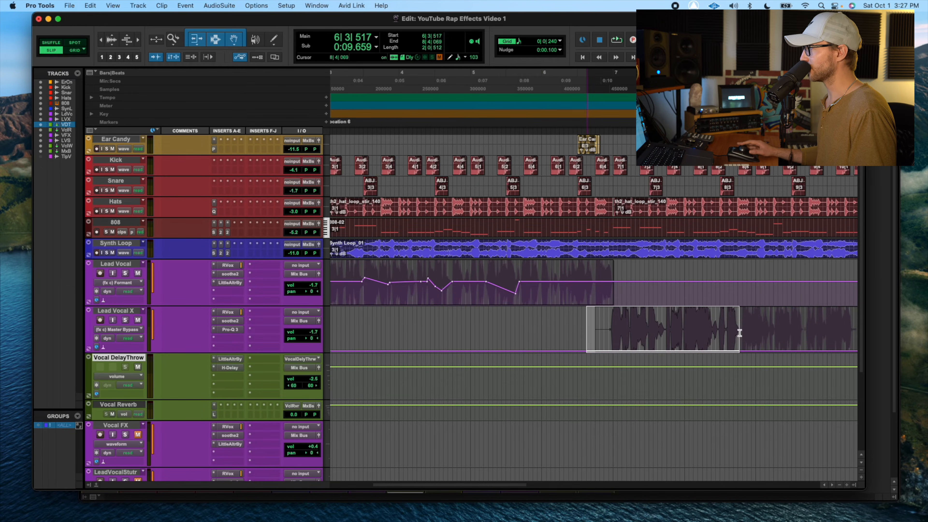
click(609, 325)
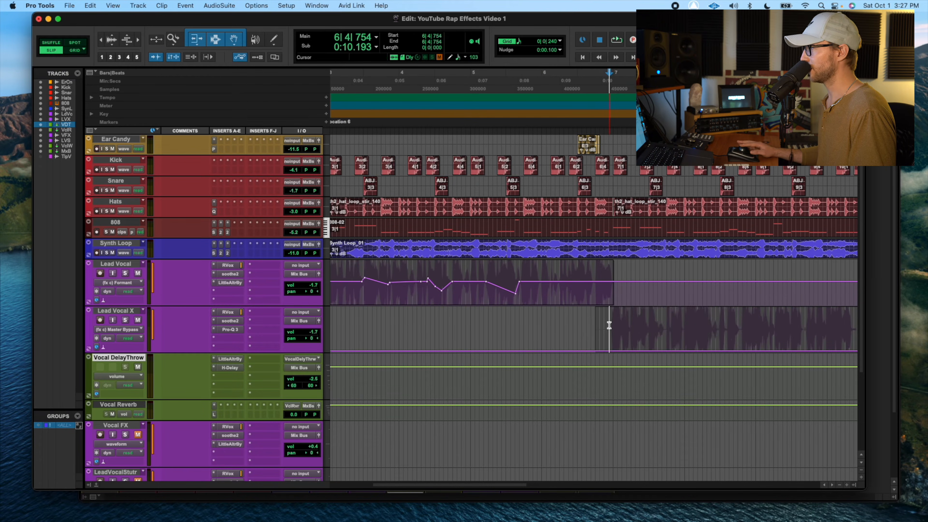
key(space)
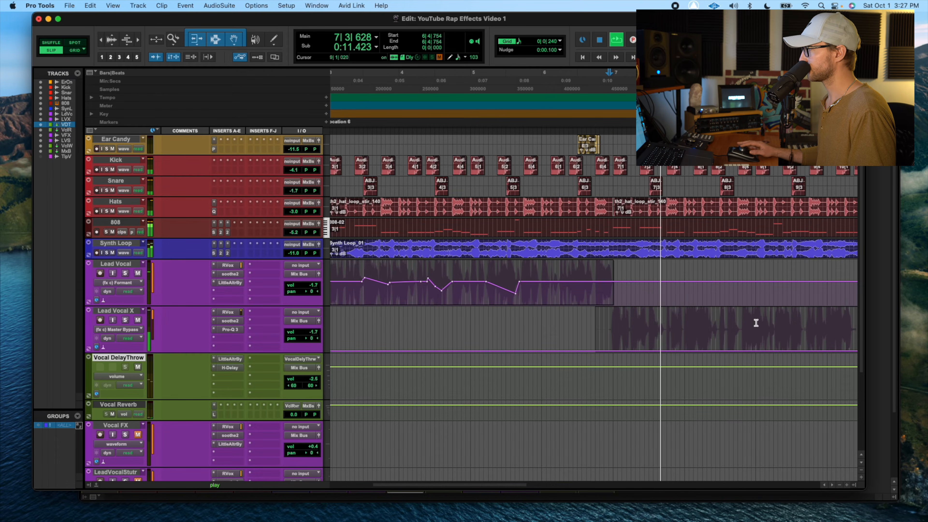
key(super+bracketright)
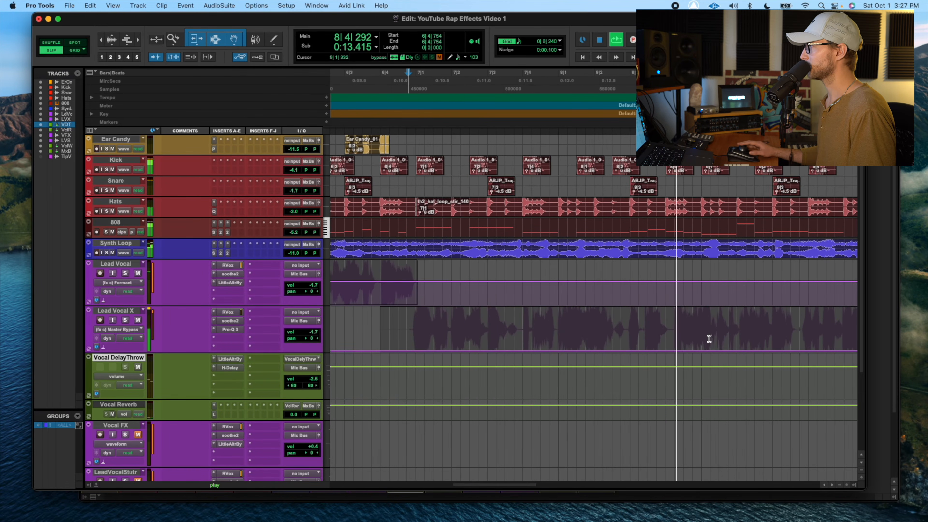
key(space)
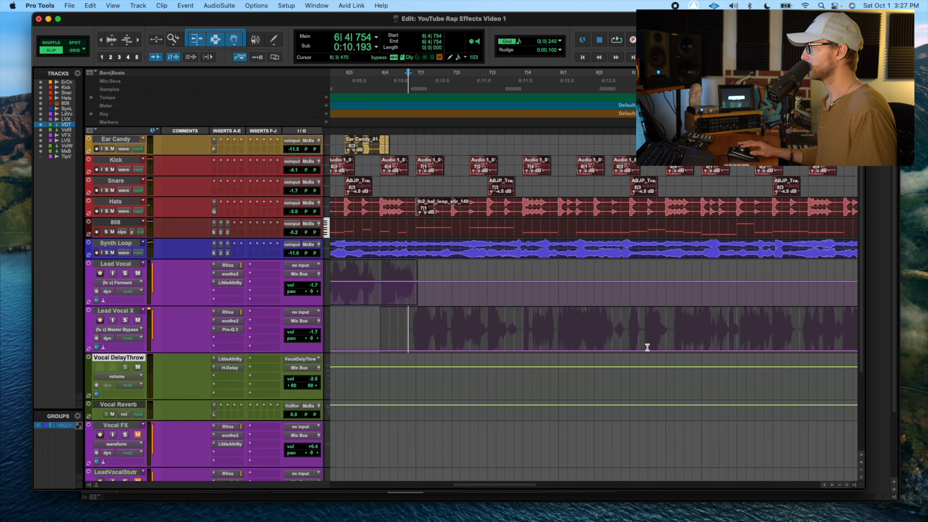
click(578, 325)
key(space)
key(space)
- Automate Lead Vocal X's Pro-Q 3 bypass so the EQ is active only from about 6|4 to 8|4 and bypassed elsewhere
click(671, 351)
click(396, 351)
click(363, 309)
click(742, 309)
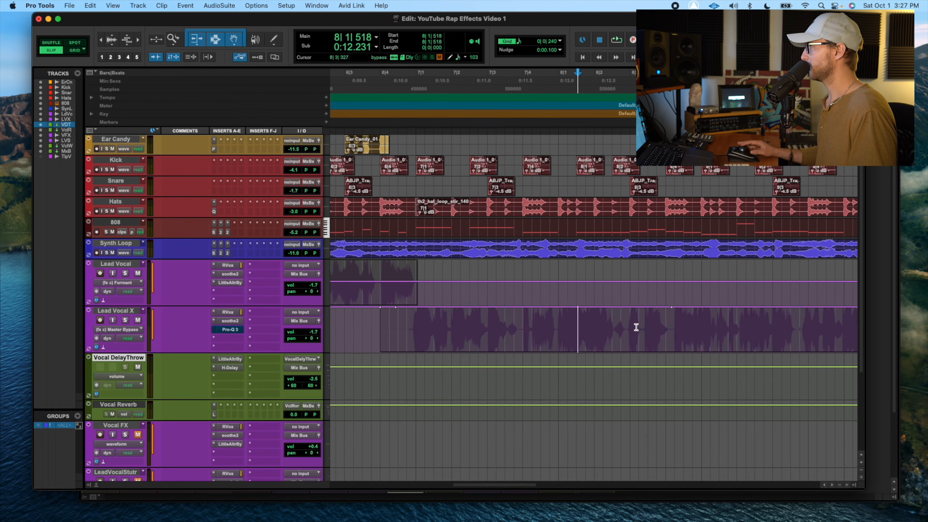
key(r)
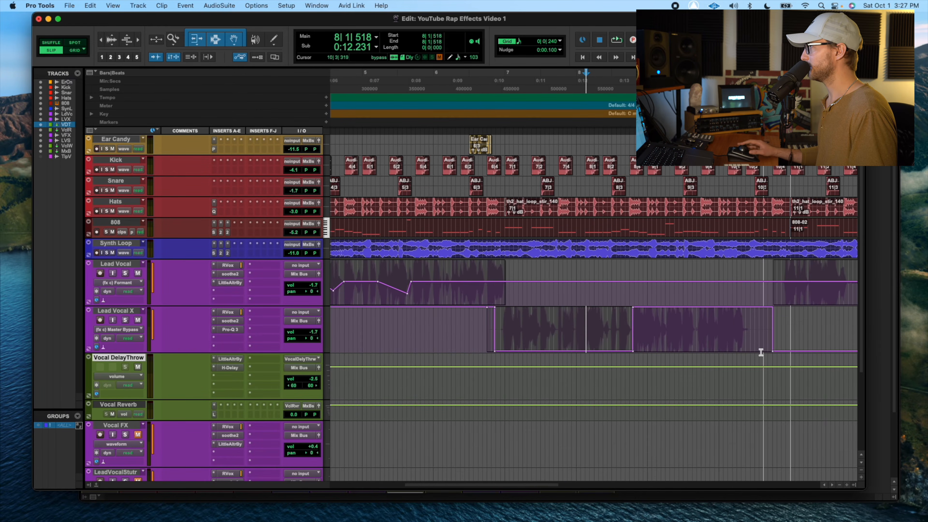
drag(757, 347, 831, 347)
- Check the Pro-Q 3 bypass state by placing the edit cursor at 9|2|126, 7|3|708 and 6|3|673
click(668, 332)
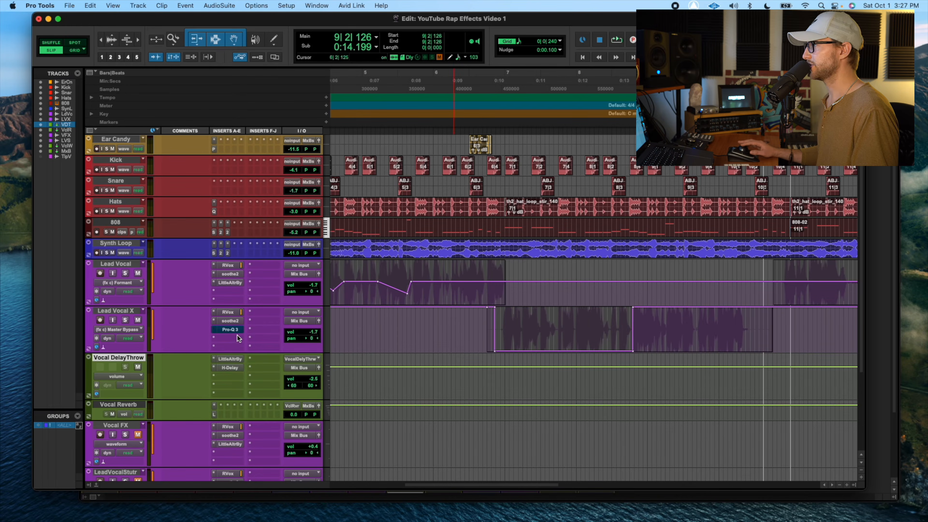
click(553, 329)
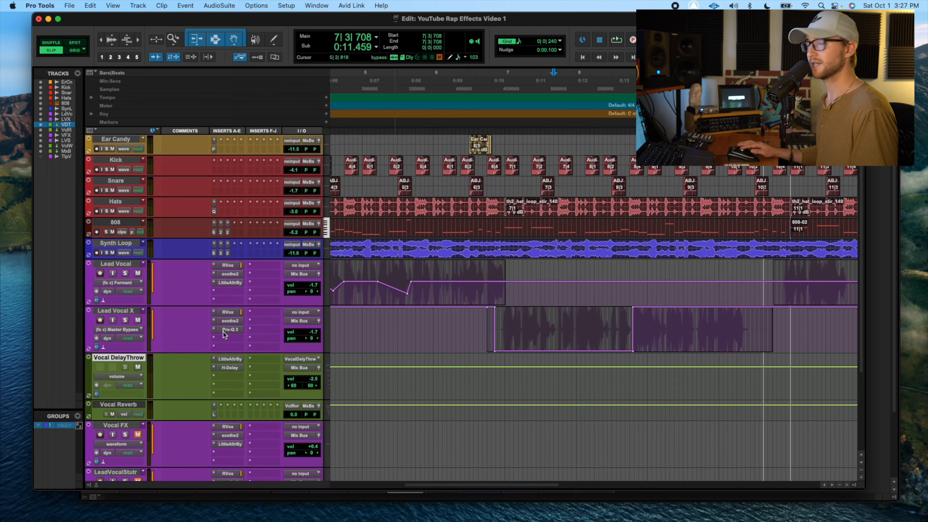
click(482, 324)
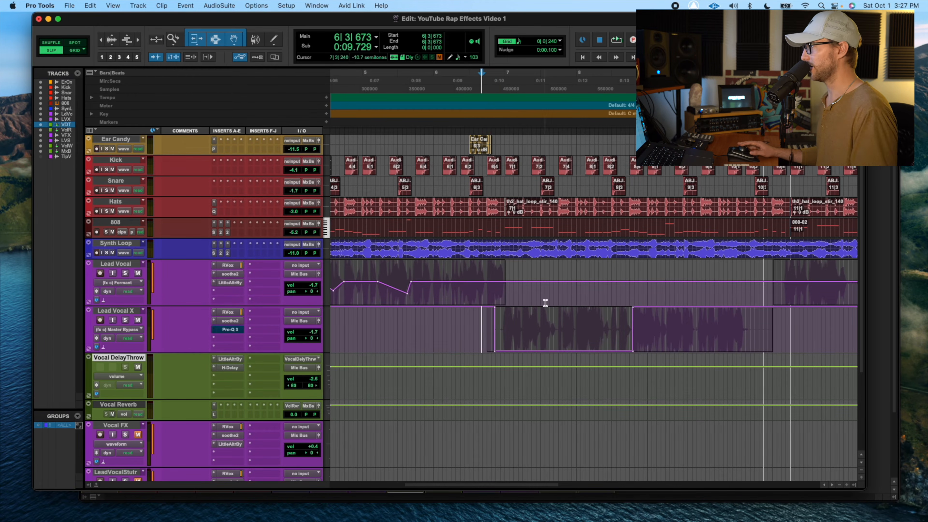
- Inspect Lead Vocal X's bypass automation transitions near 6|4 and 8|4 against the waveform
click(487, 335)
key(t)
key(t)
key(t)
scroll(487, 335, right, 3)
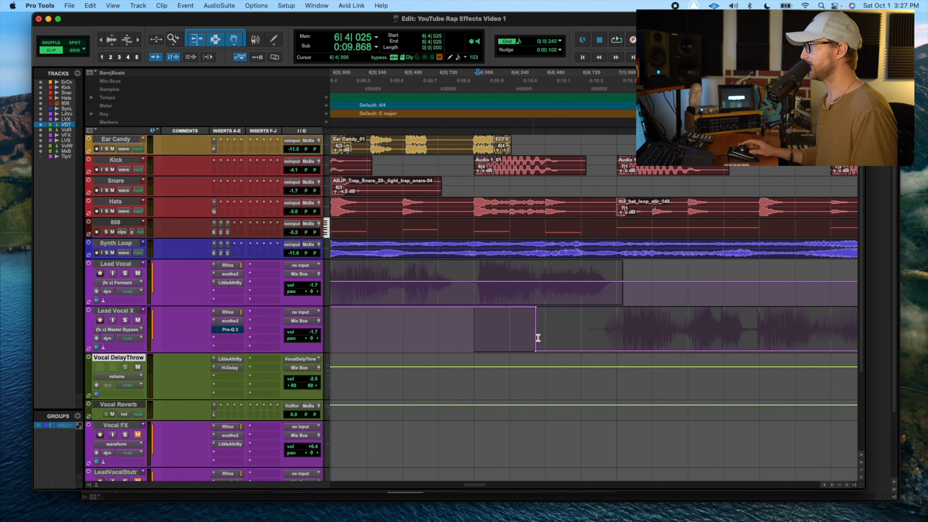
scroll(542, 337, right, 6)
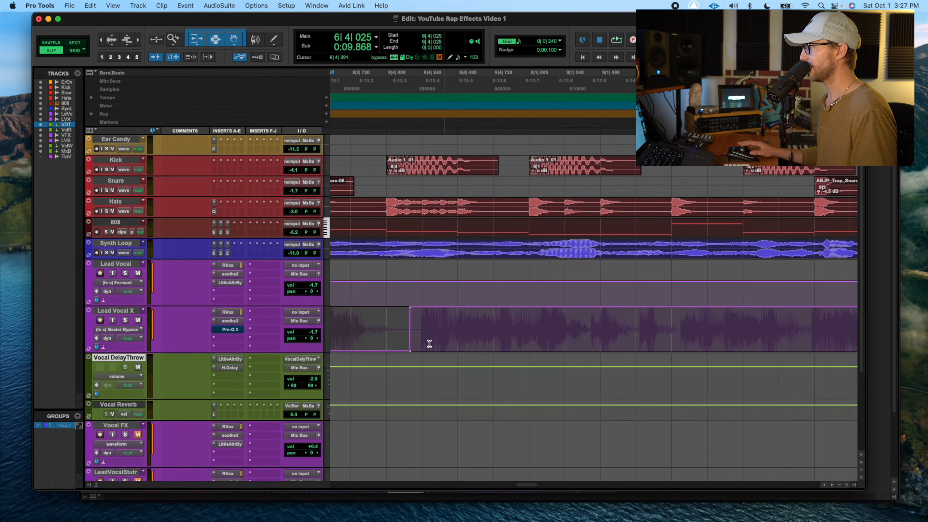
mouse_move(413, 312)
mouse_down()
mouse_move(445, 312)
mouse_move(410, 308)
mouse_up()
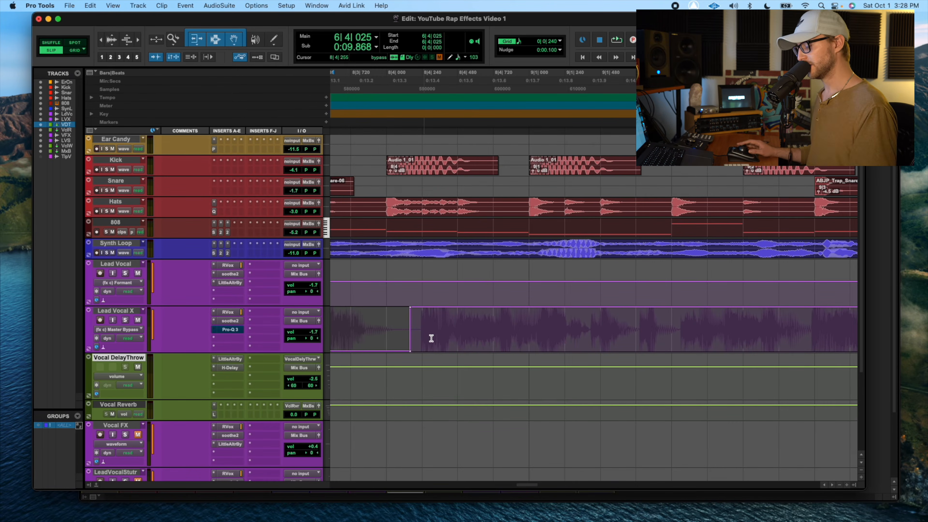
- Play the session from 4|4|164 through Lead Vocal X to hear the automated phone section
key(r)
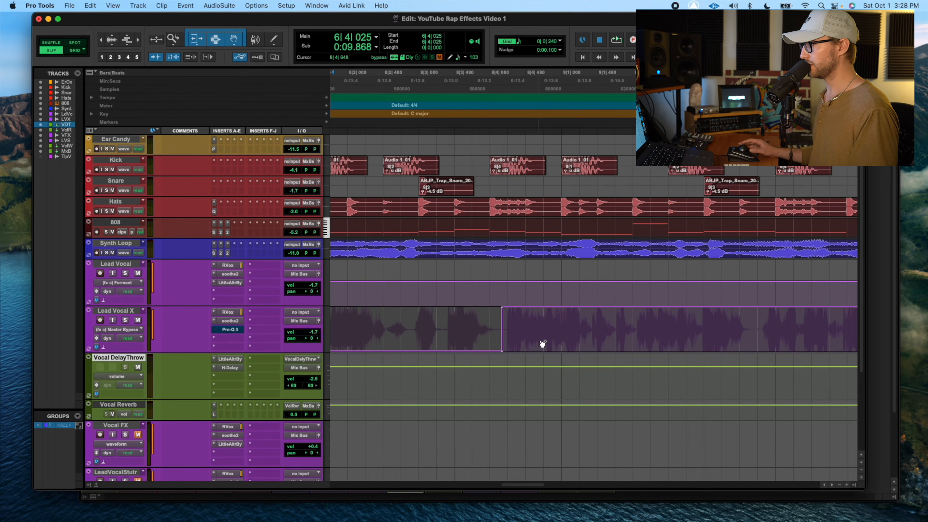
key(r)
key(r)
click(413, 324)
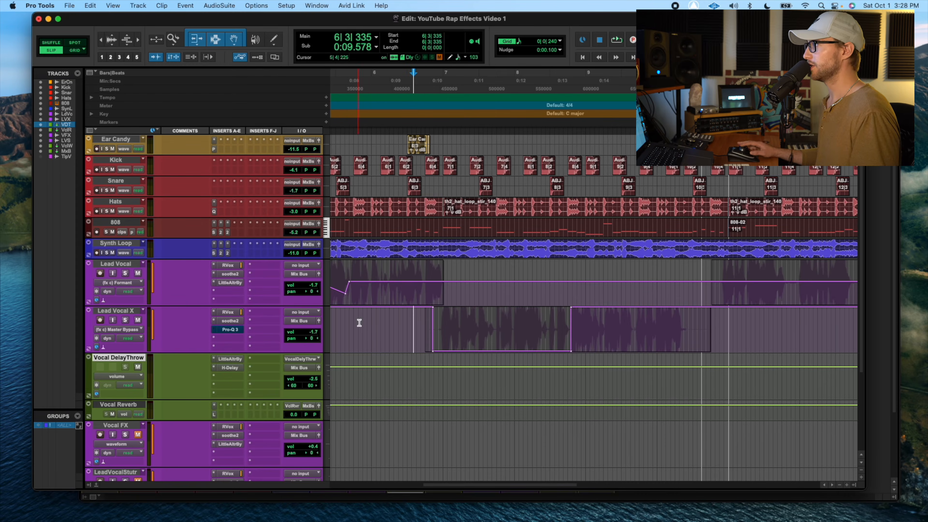
key(r)
click(440, 324)
key(space)
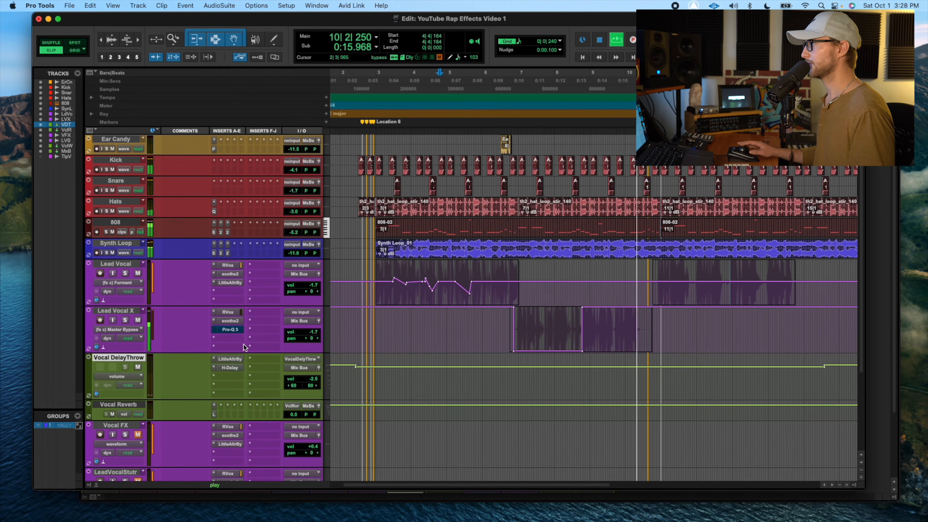
key(space)
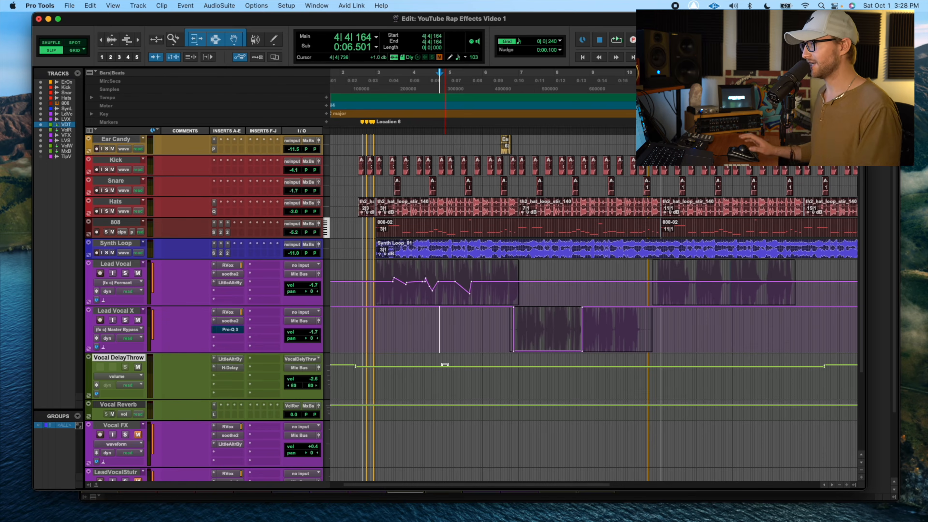
- Place the edit cursor at 2|4|094 and switch the Lead Vocal track view back to waveform
click(482, 328)
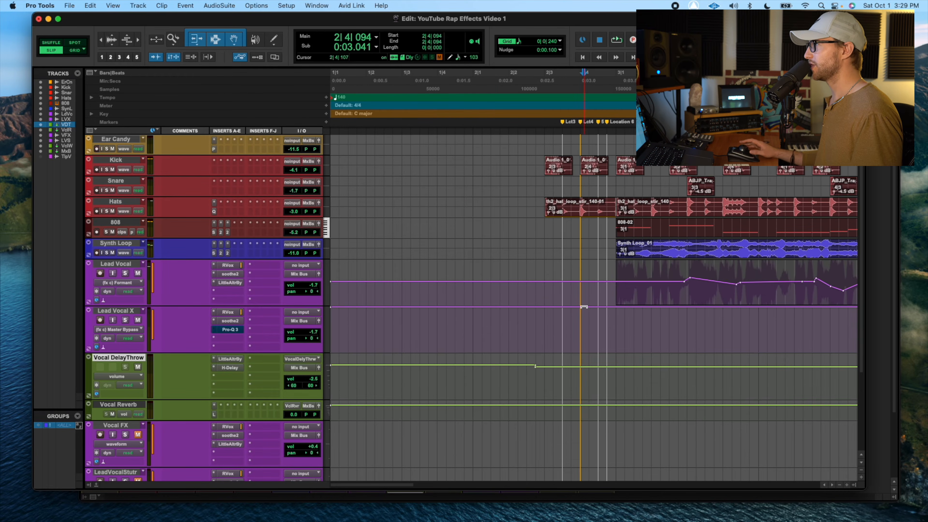
scroll(583, 306, right, 2)
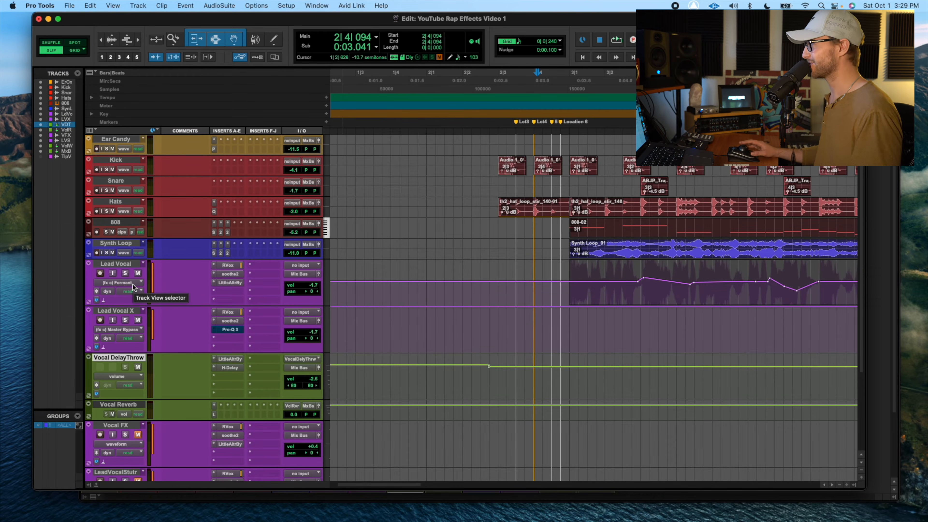
click(134, 286)
click(132, 227)
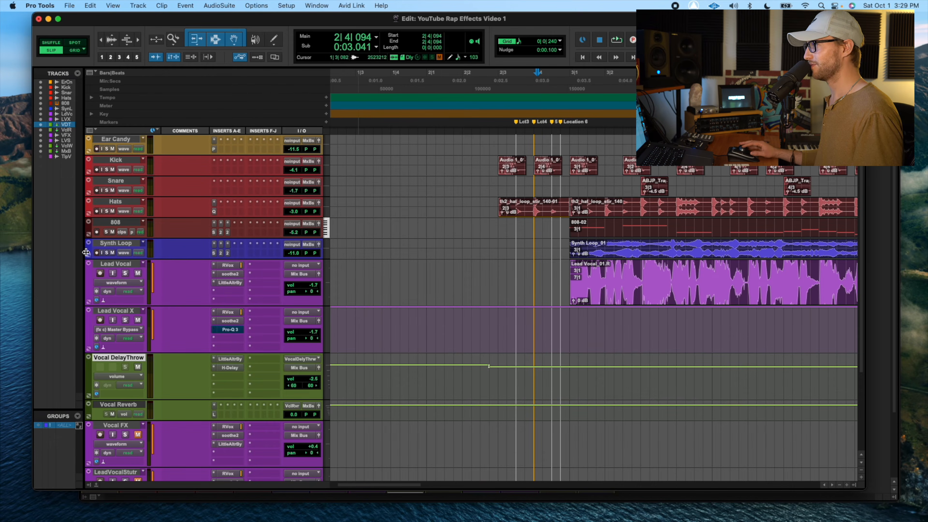
- Move the LeadVocalStutr track directly below Lead Vocal and select the Lead Vocal track
click(115, 264)
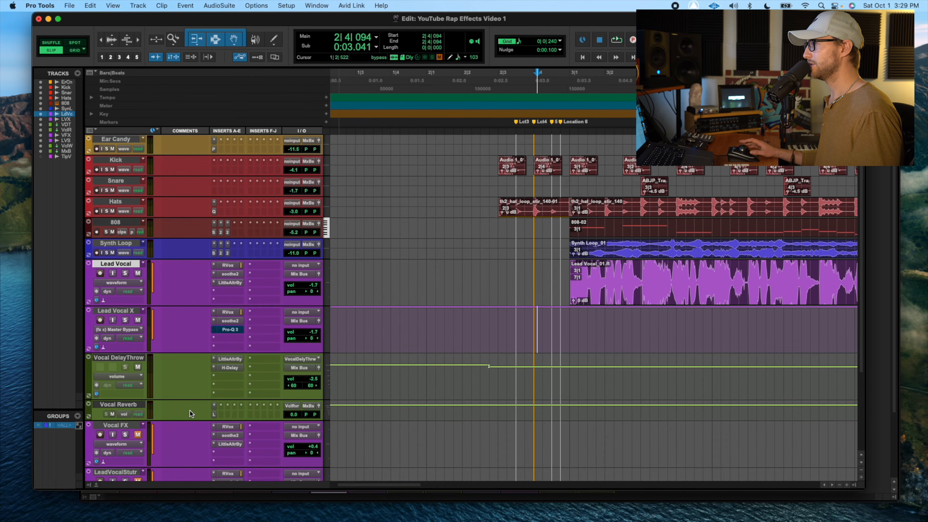
scroll(190, 413, down, 3)
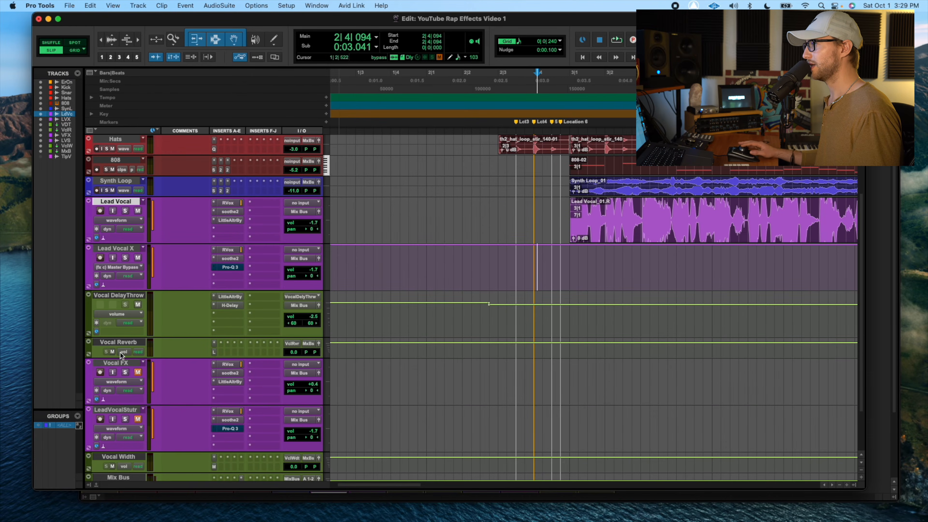
drag(121, 409, 117, 246)
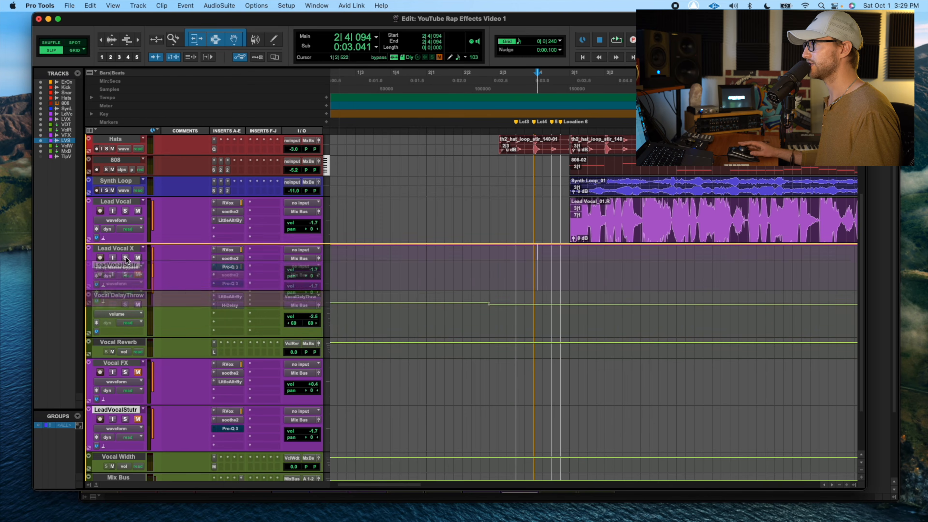
scroll(304, 271, up, 2)
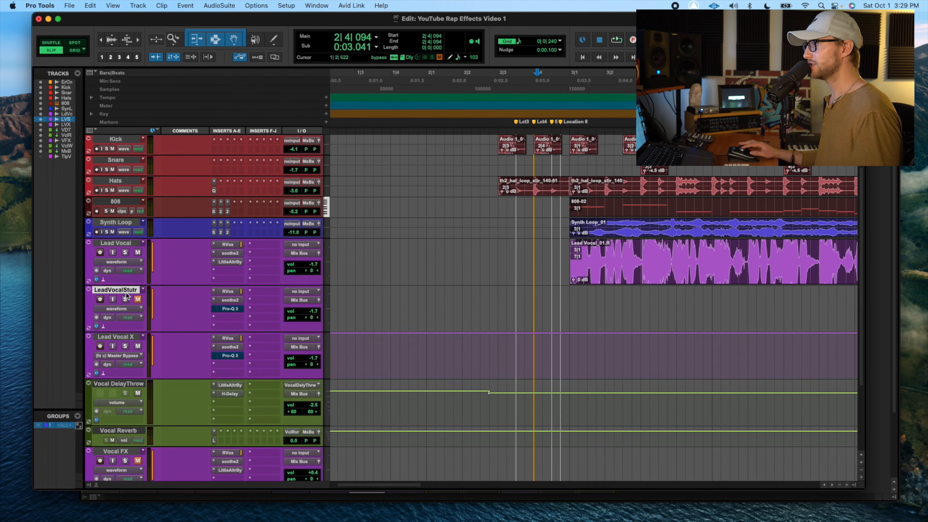
click(123, 244)
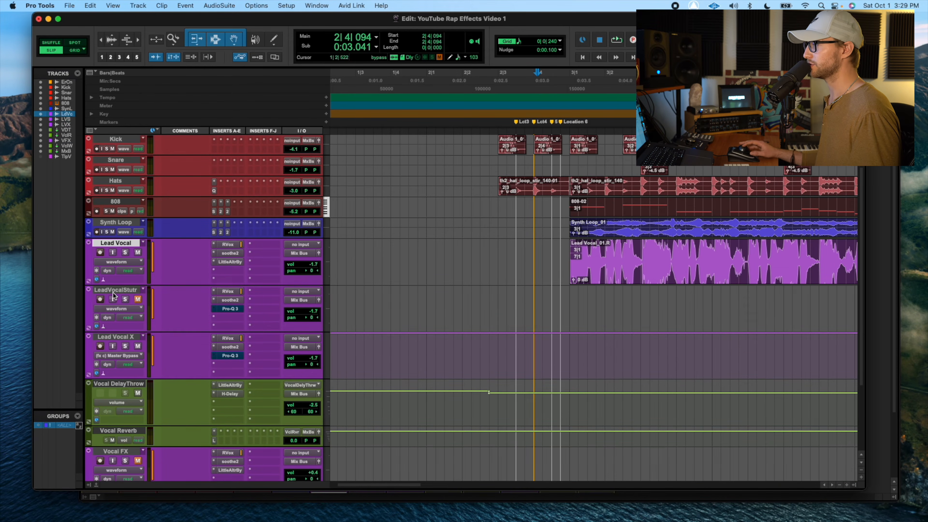
- Review LeadVocalStutr's Pro-Q 3 settings and select the LeadVocalStutr track
click(218, 310)
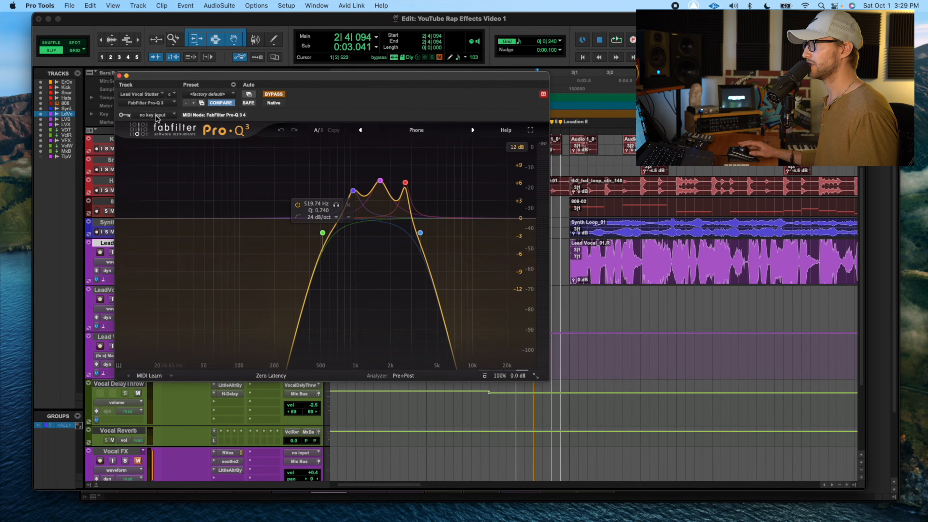
click(119, 75)
click(129, 291)
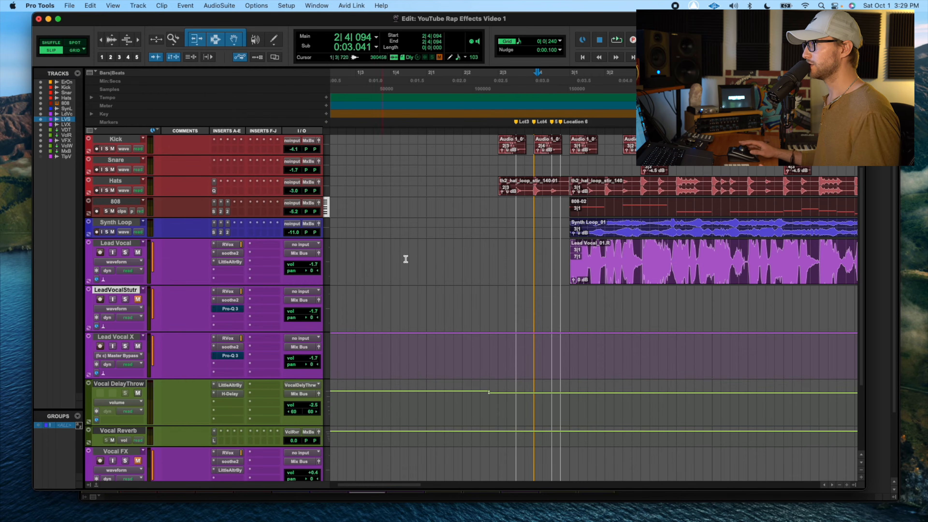
- In Grid mode, select the start of the Lead Vocal clip from 3|1|000 to 3|1|240 and audition it
click(566, 256)
scroll(565, 256, up, 5)
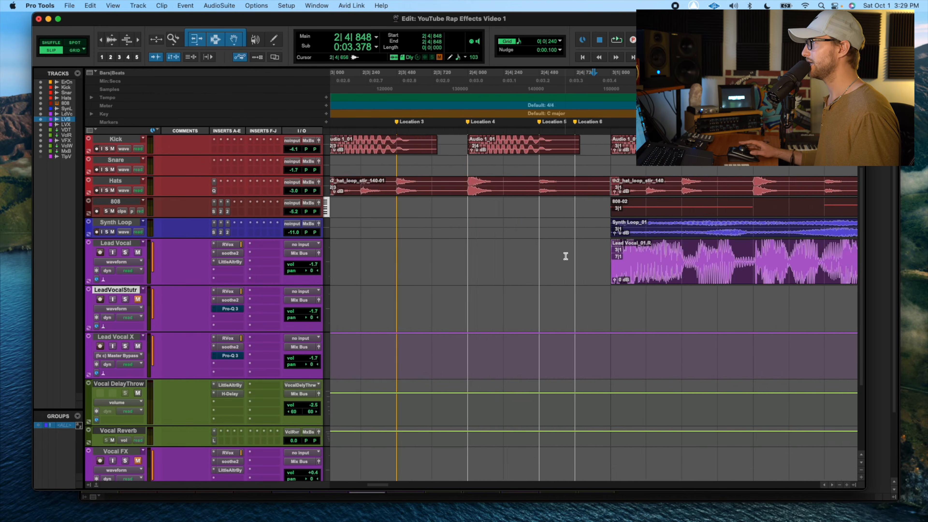
scroll(565, 257, down, 1)
drag(508, 240, 583, 240)
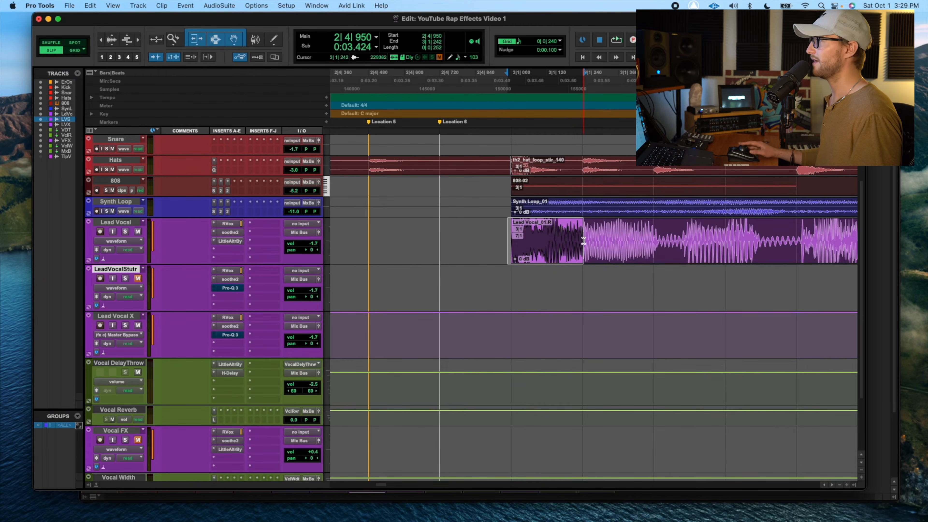
key(F4)
drag(508, 235, 586, 241)
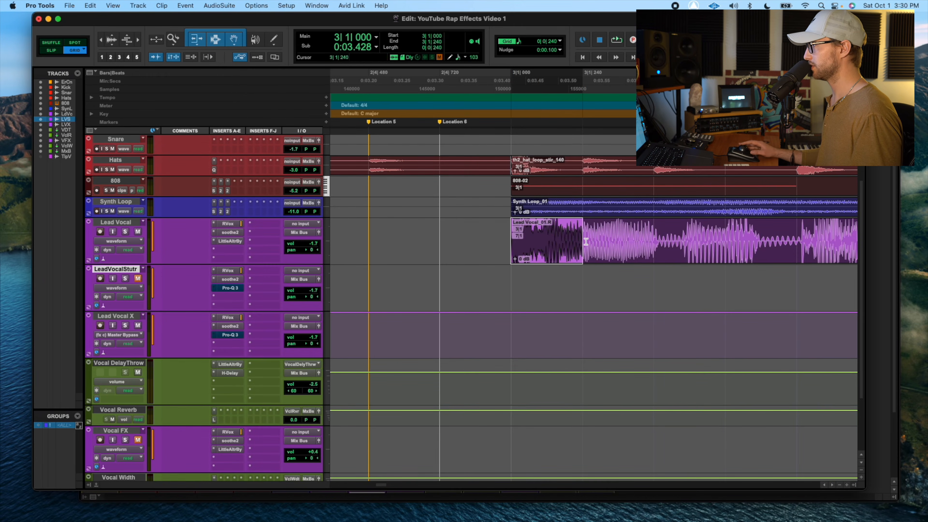
key(space)
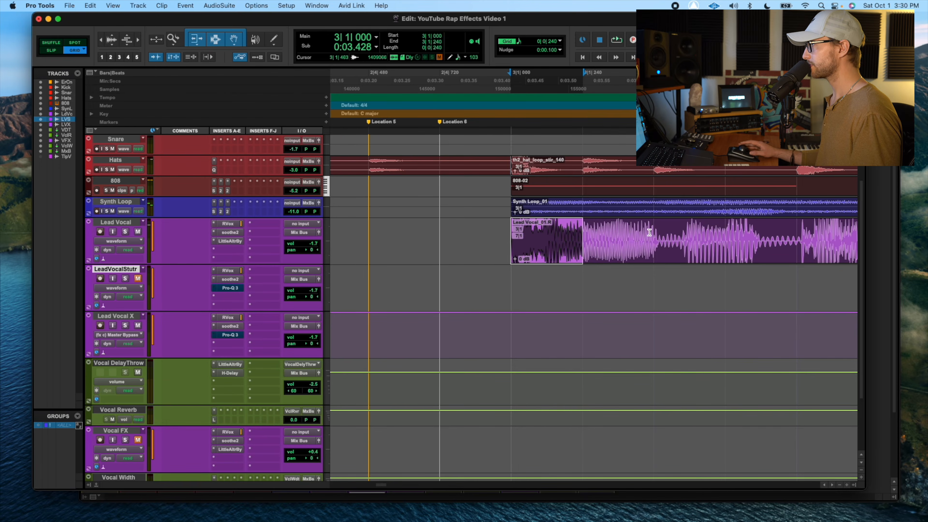
- Extend the Lead Vocal selection to 3|1|480 and audition the opening word
shift+click(649, 232)
key(r)
key(space)
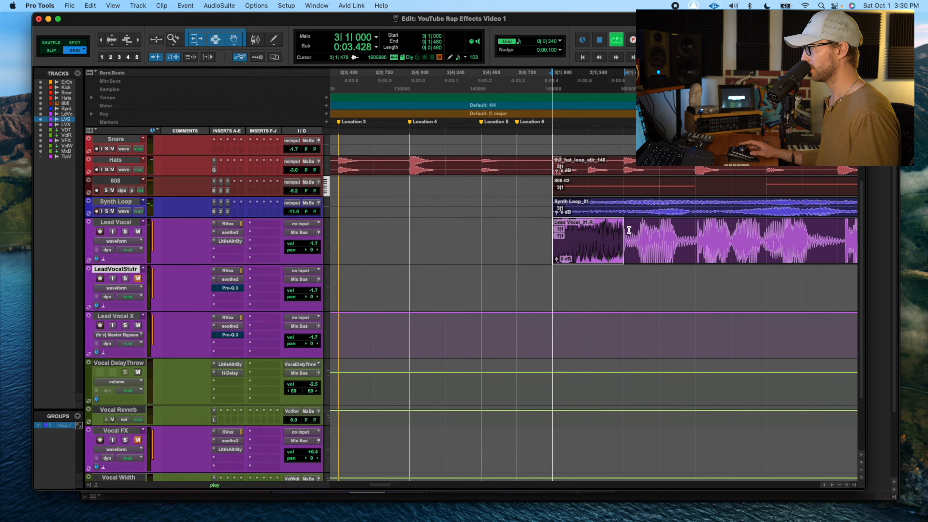
key(space)
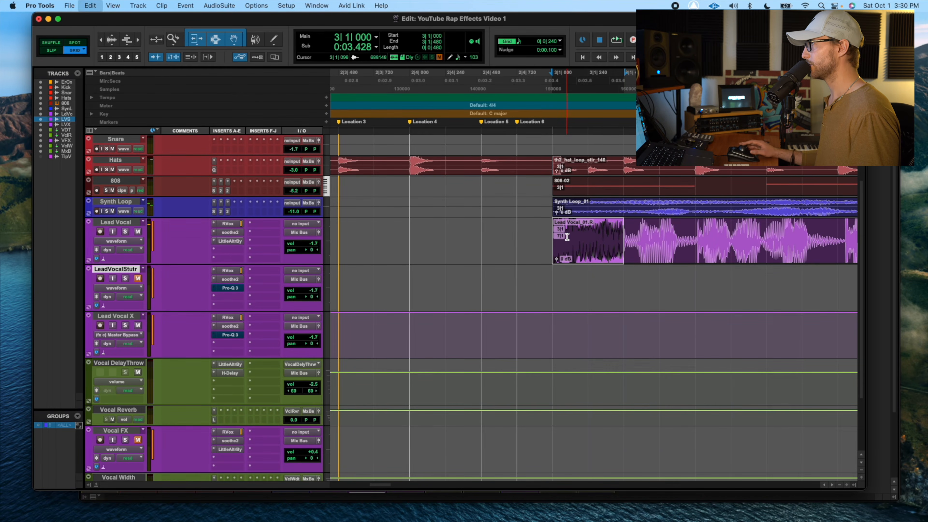
key(r)
key(r)
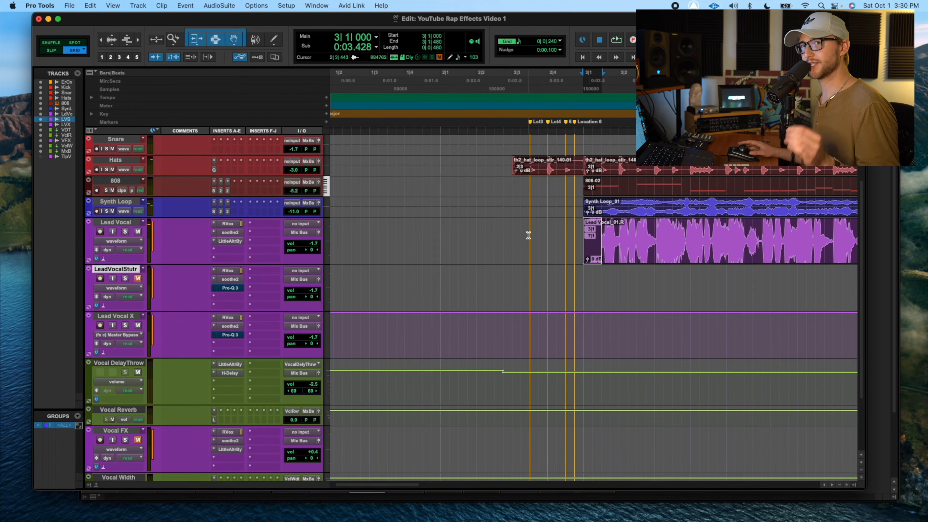
- Play the session from 2|3|240 on Lead Vocal to hear the vocal entry without the stutter
click(528, 235)
click(566, 287)
key(t)
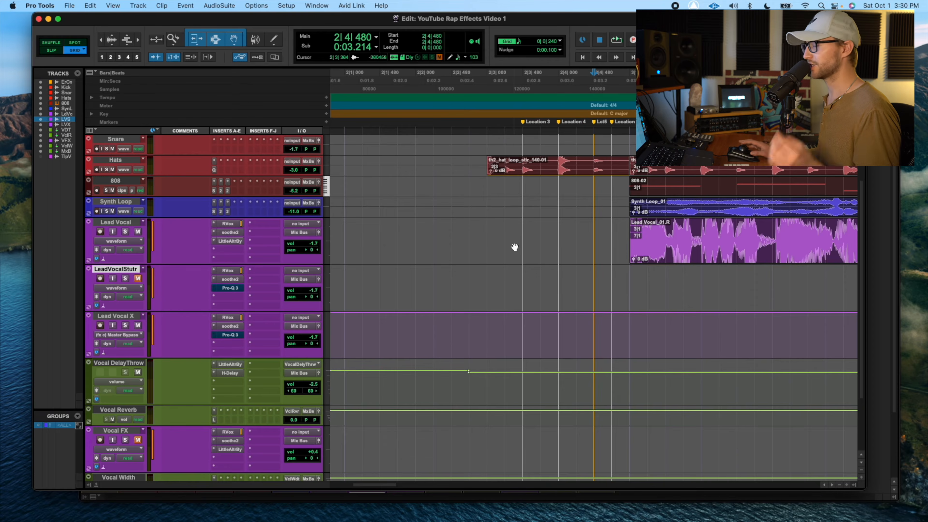
click(505, 241)
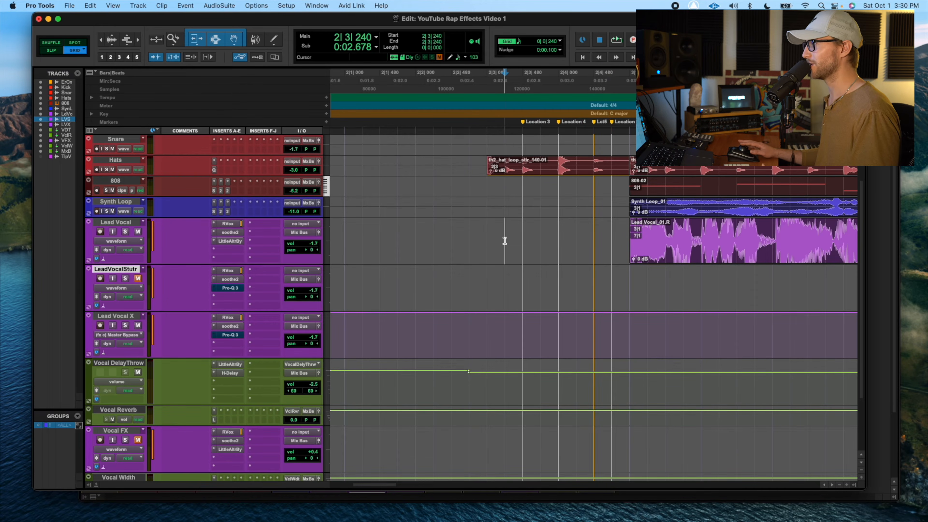
key(space)
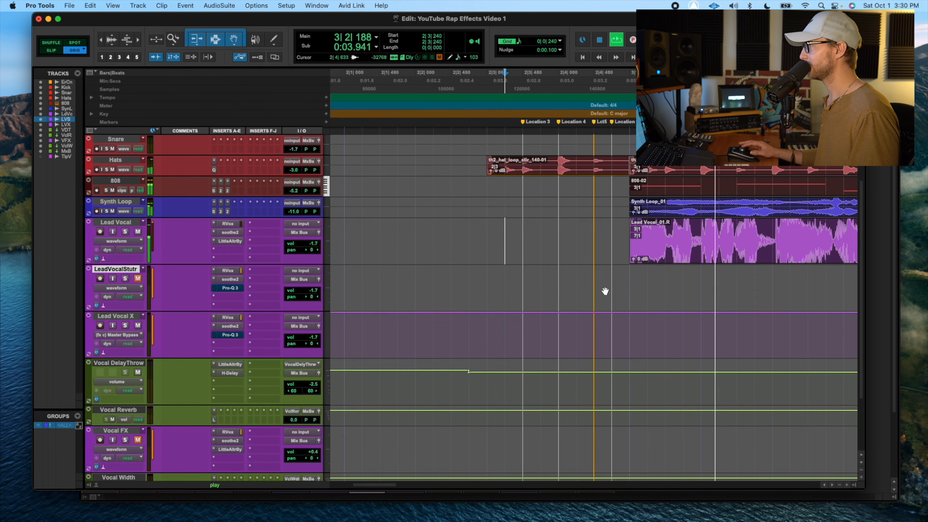
key(space)
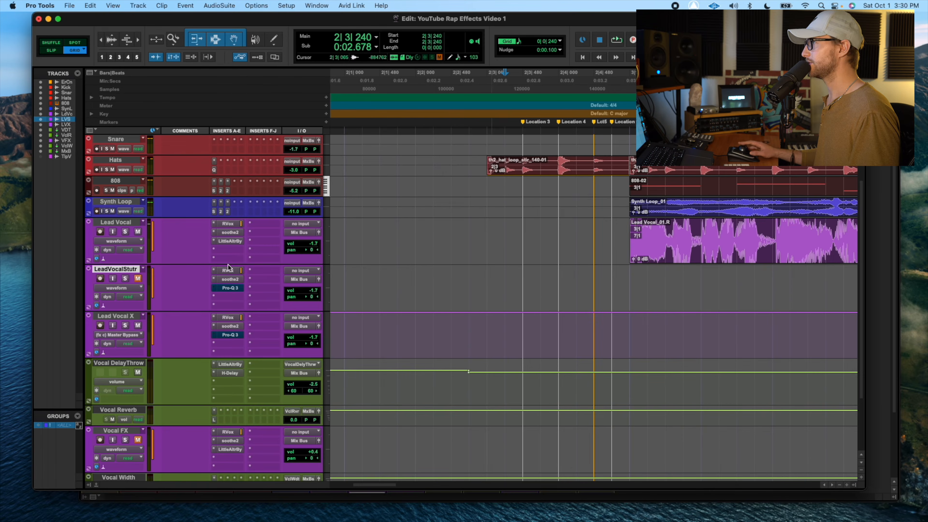
- Copy Lead Vocal's 3|1|000 to 3|1|240 slice to 2|4|480 on LeadVocalStutr and duplicate it once directly after
click(594, 283)
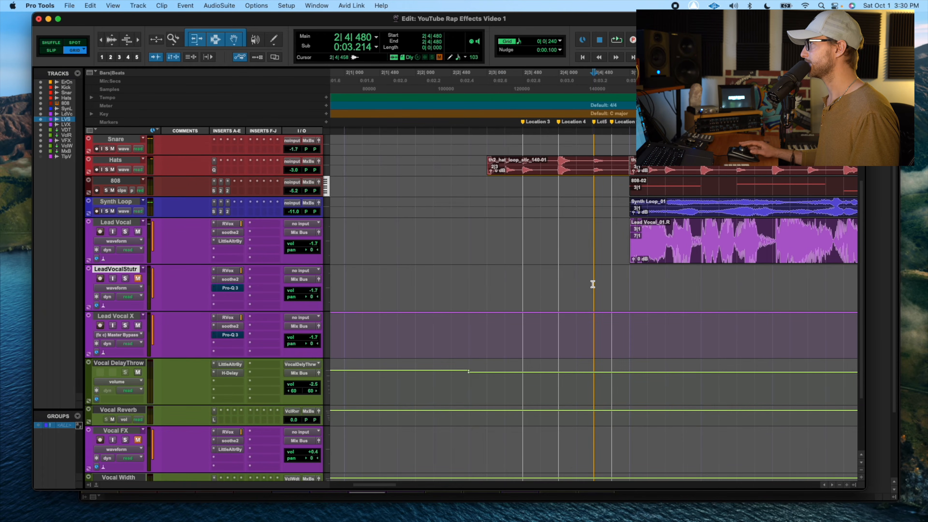
drag(629, 233, 650, 233)
key(super+c)
click(593, 280)
key(super+v)
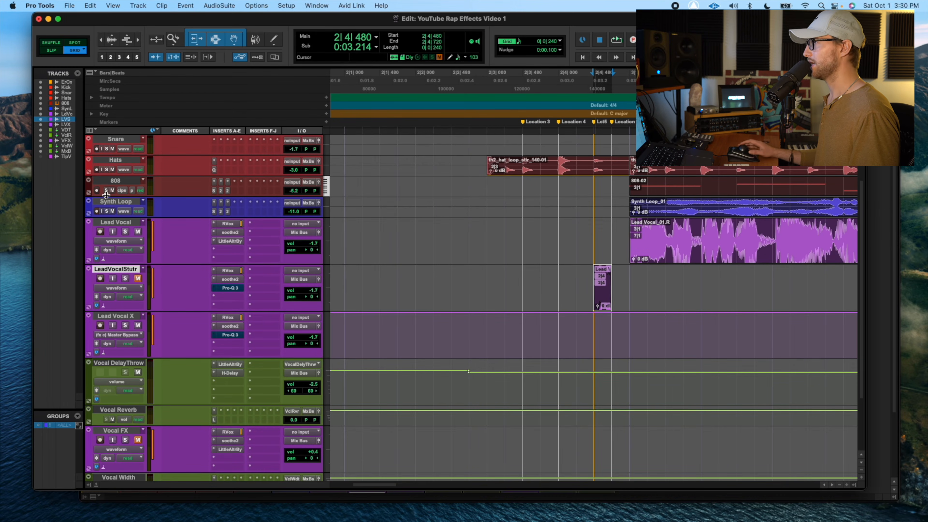
key(super+d)
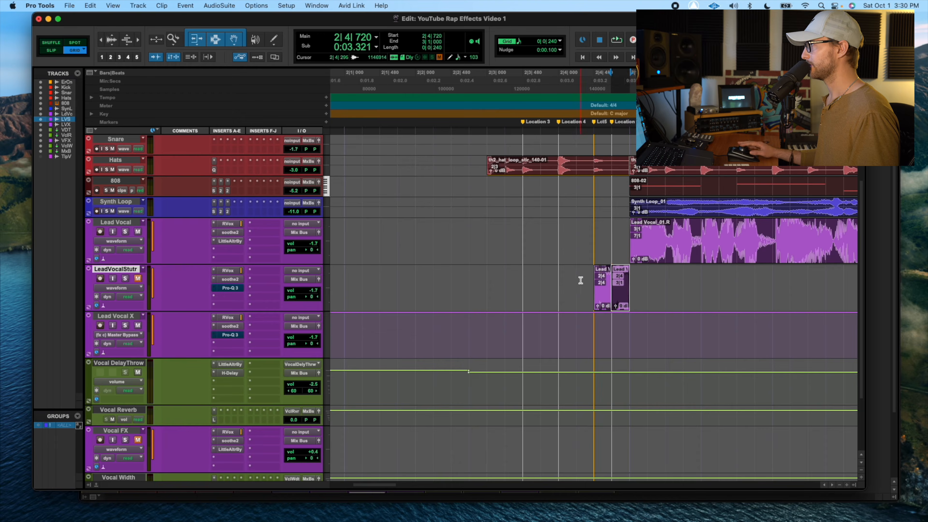
click(136, 287)
mouse_move(162, 322)
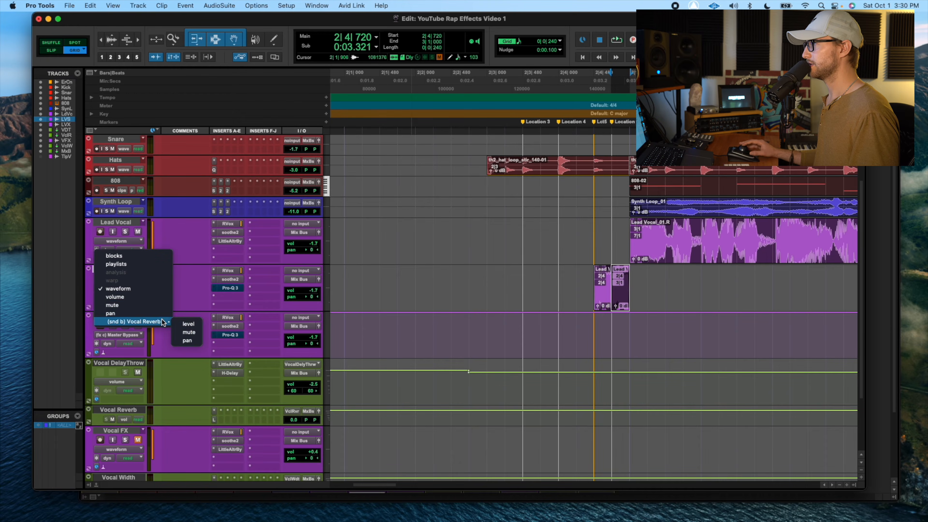
click(372, 274)
- Place 480-tick copies of the Lead Vocal opening at 2|4|000 on Lead Vocal and at 2|3|480 on LeadVocalStutr
click(586, 280)
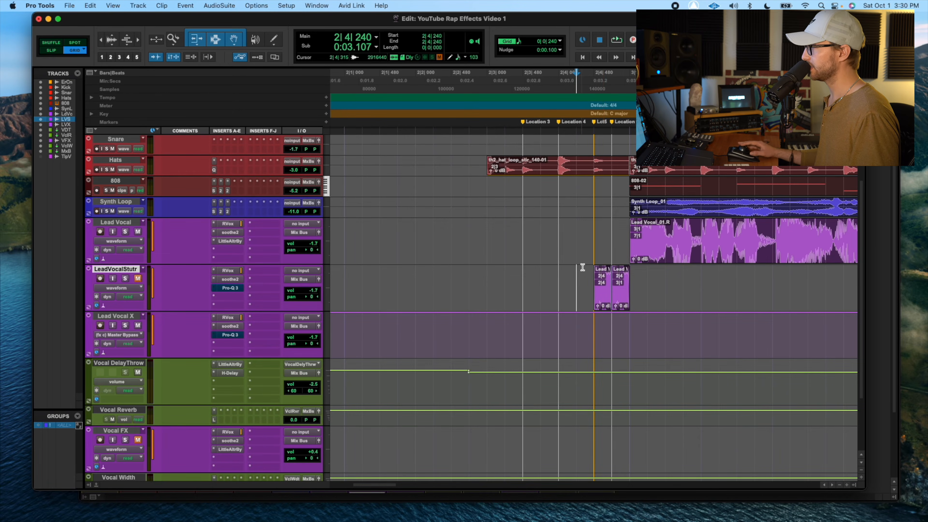
drag(589, 277, 632, 287)
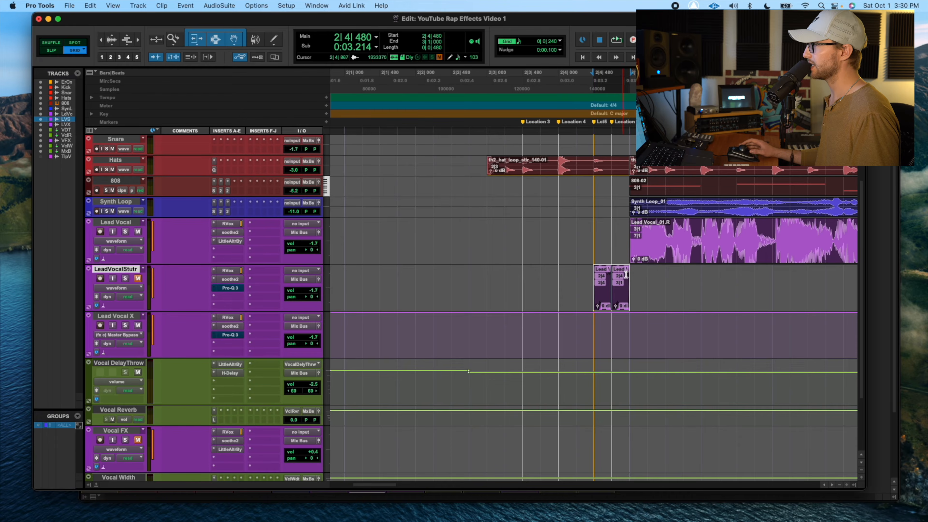
click(634, 277)
click(582, 288)
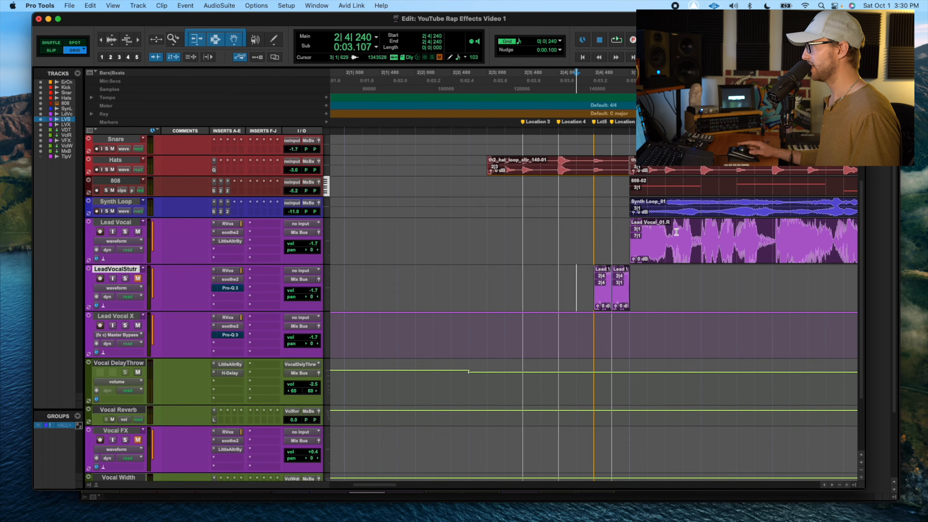
drag(607, 299, 582, 244)
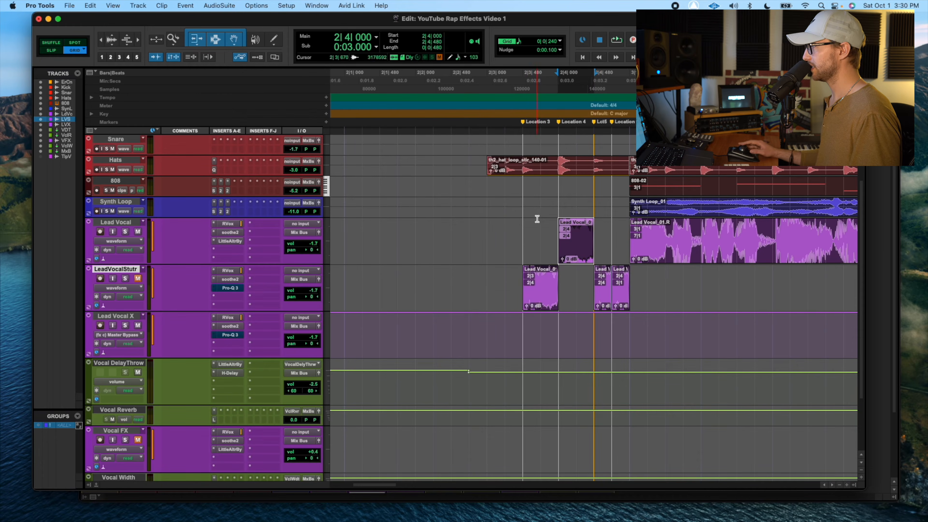
click(488, 272)
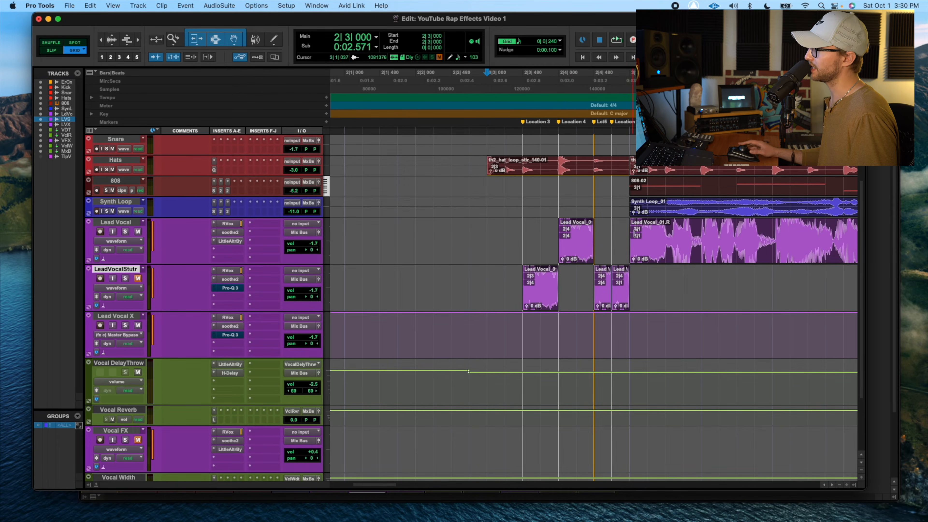
- Unmute LeadVocalStutr and play the stutter build-up from 2|2|480
click(450, 233)
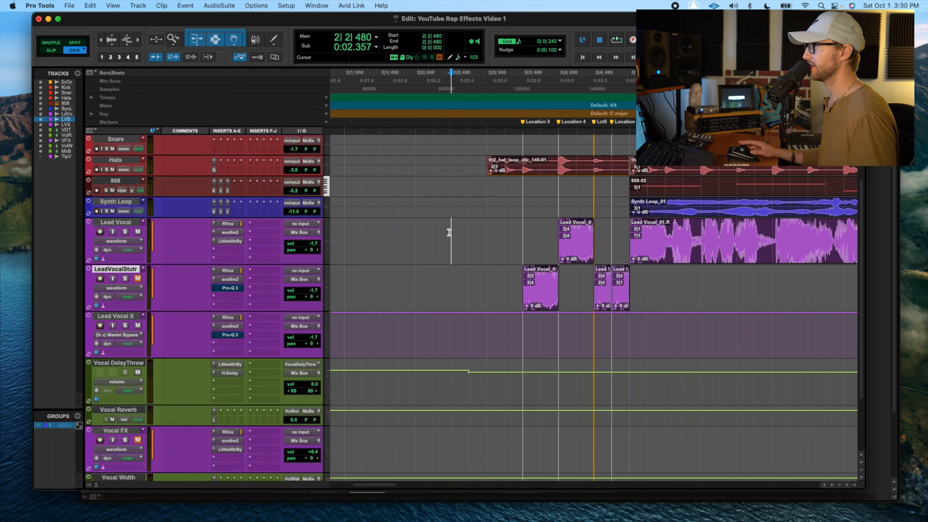
click(138, 278)
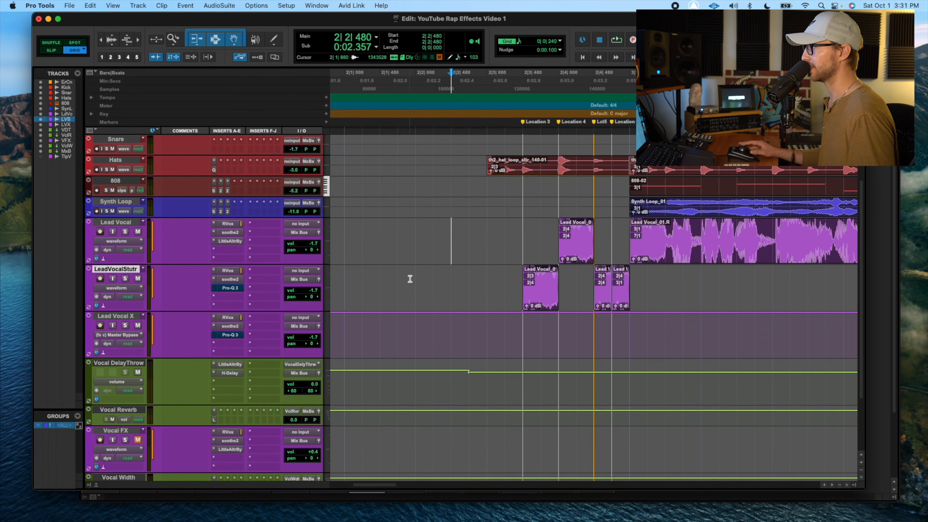
key(space)
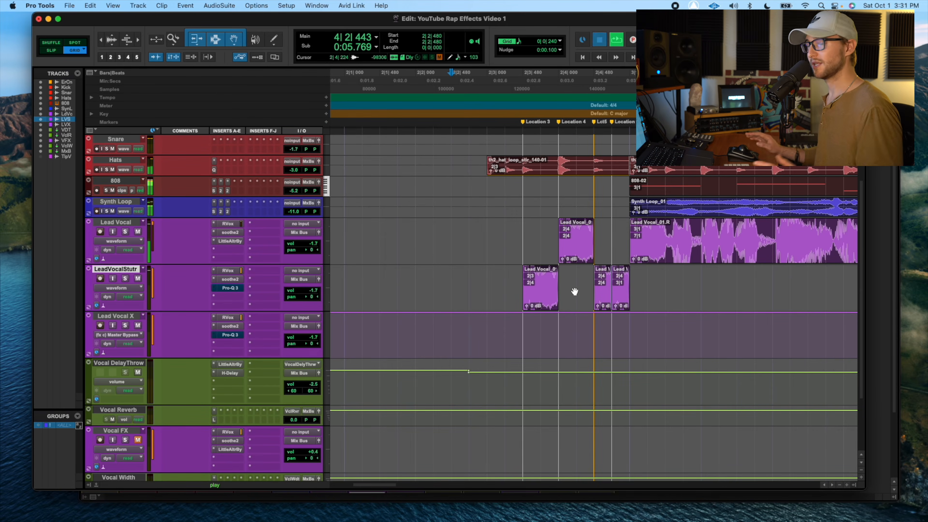
key(space)
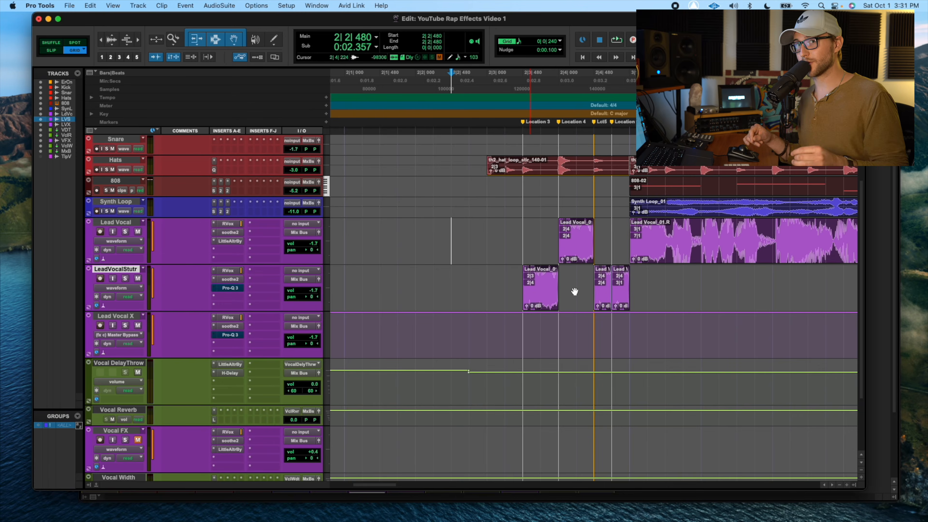
- Take LeadVocalStutr's Pro-Q 3 telephone EQ out of bypass, close the plug-in, and place the edit cursor at 2|3|000
click(474, 285)
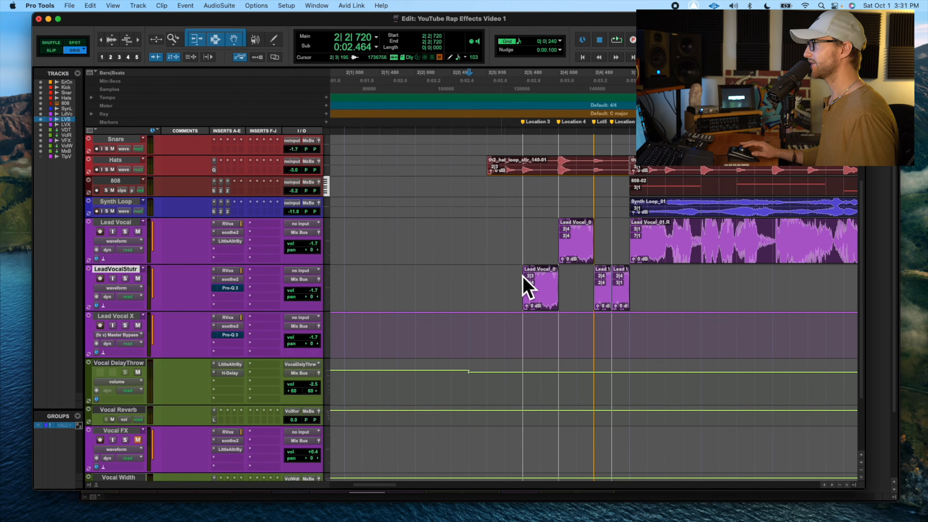
click(230, 288)
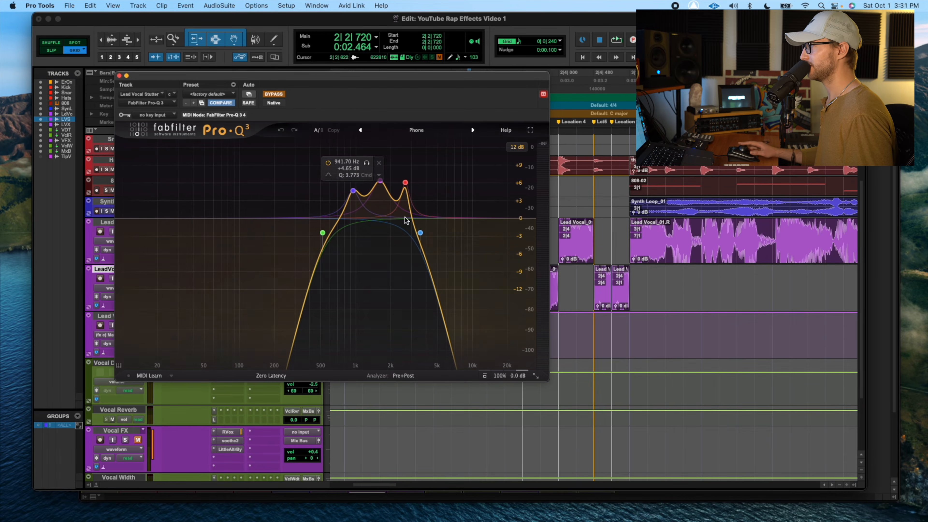
drag(288, 79, 530, 107)
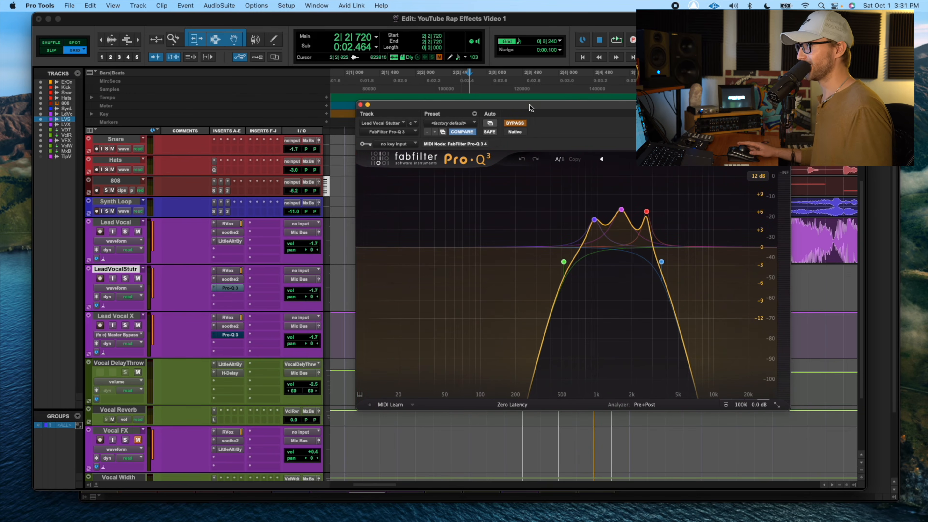
click(522, 125)
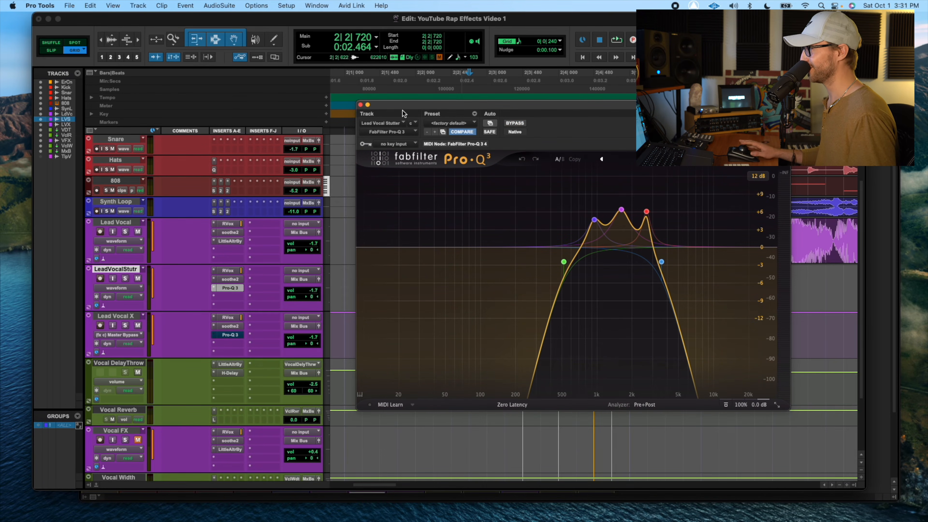
click(361, 105)
click(487, 285)
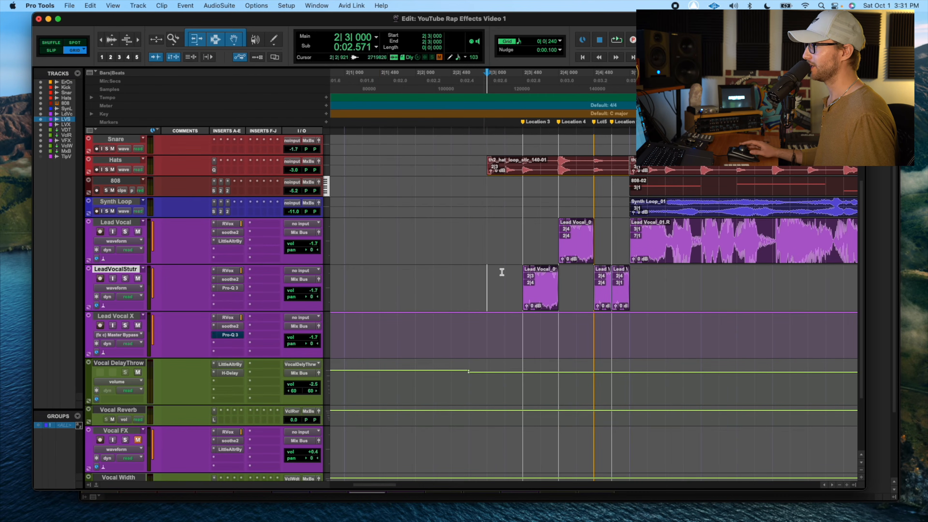
- Review the alternating stutter clips on Lead Vocal and LeadVocalStutr and play them from 2|3|240
mouse_move(571, 250)
mouse_down()
mouse_move(572, 296)
mouse_move(579, 258)
mouse_up()
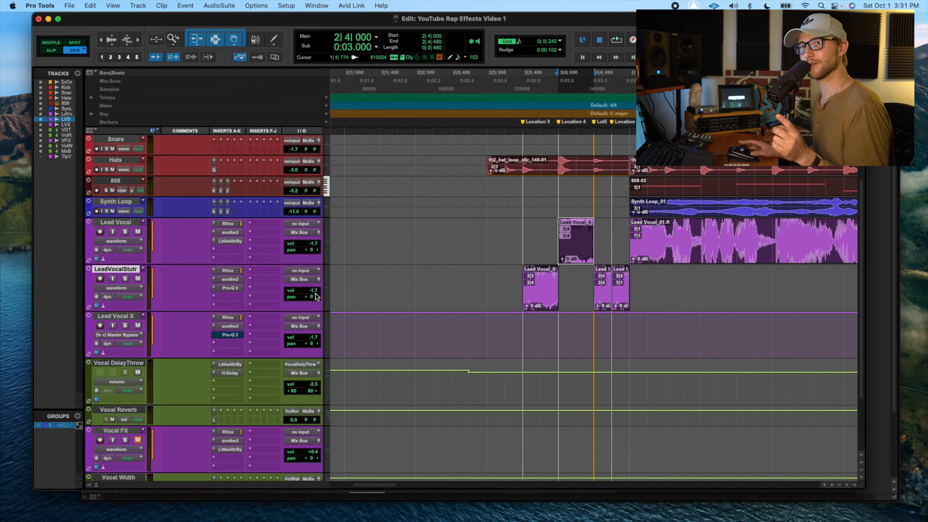
click(543, 301)
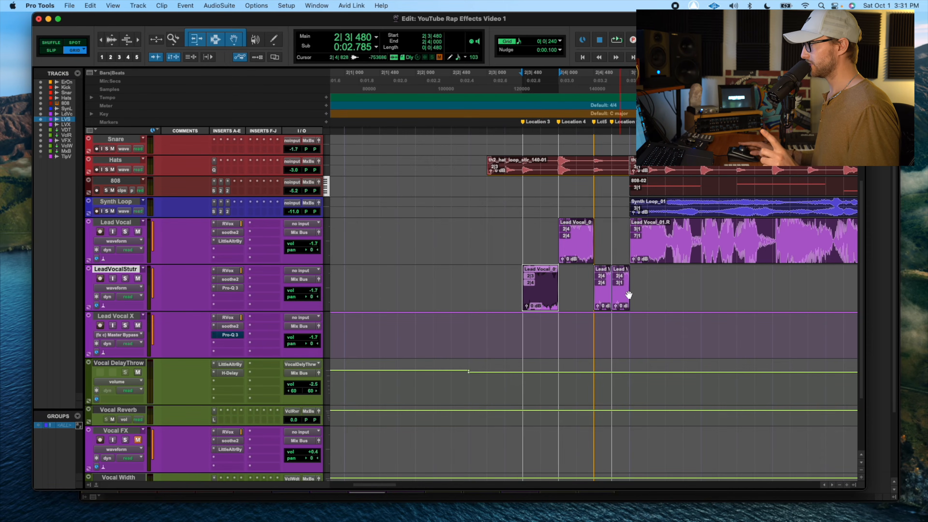
click(499, 276)
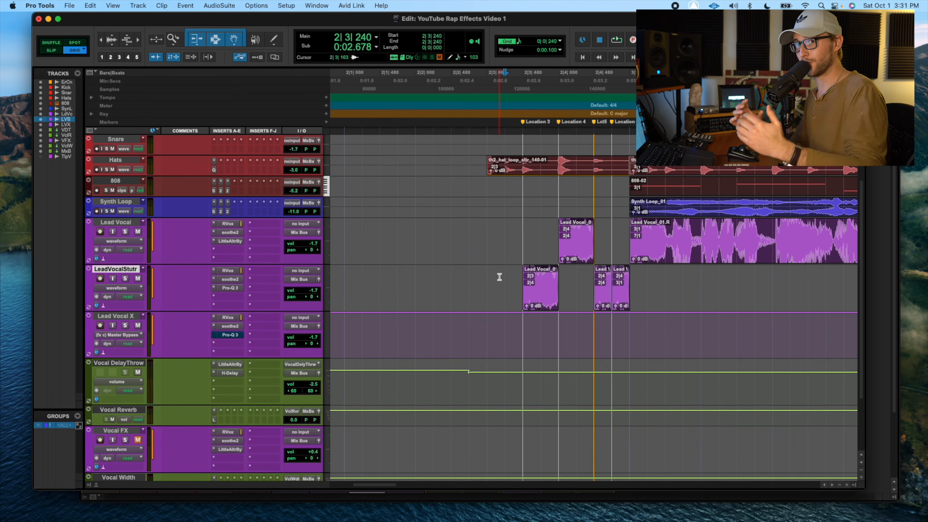
click(576, 257)
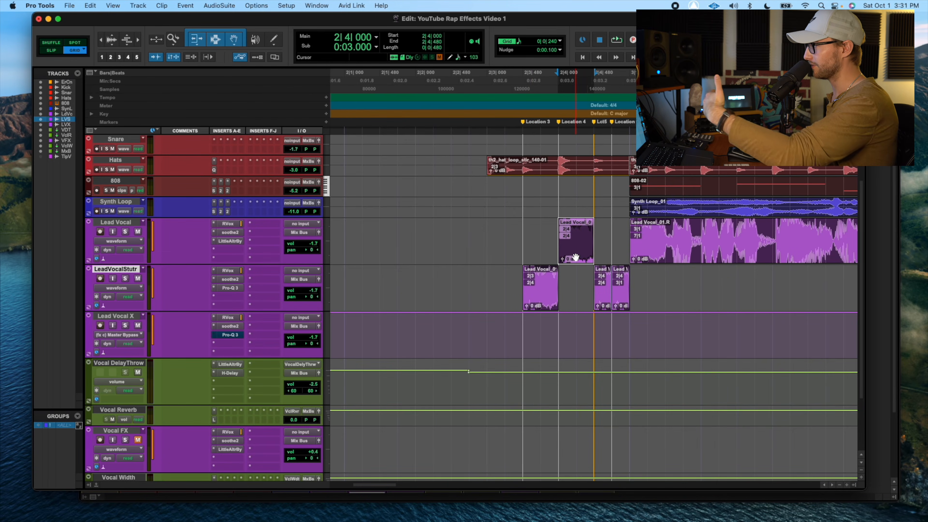
click(507, 227)
key(space)
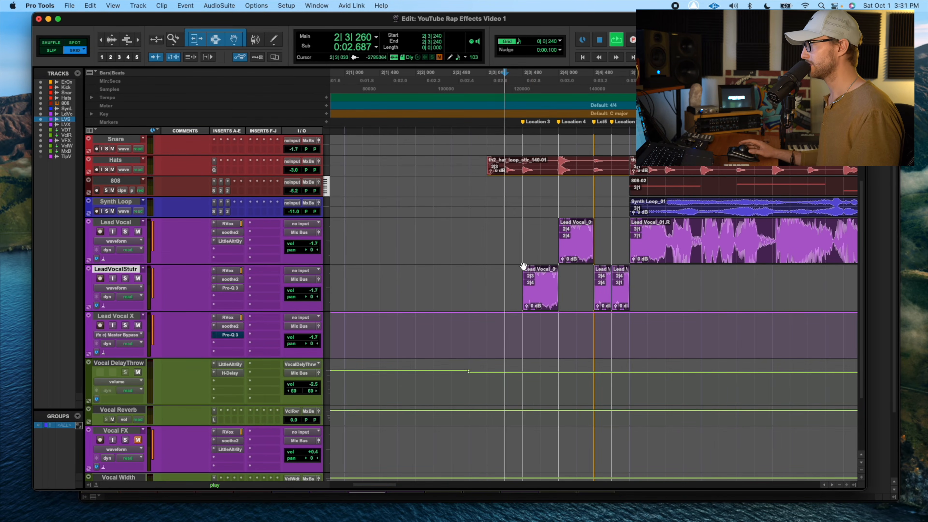
key(space)
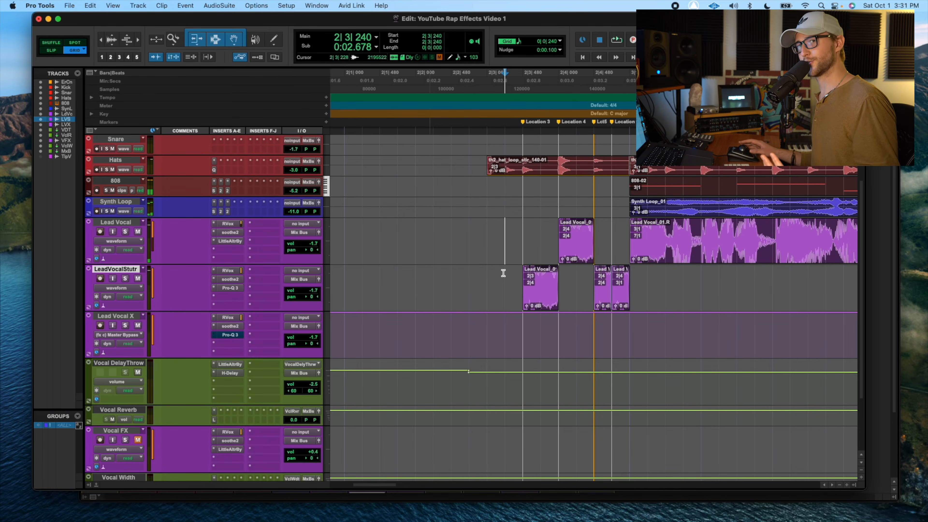
- Show LeadVocalStutr's pan automation, pan the track to 55 right, and play it soloed from 2|3|240
click(122, 287)
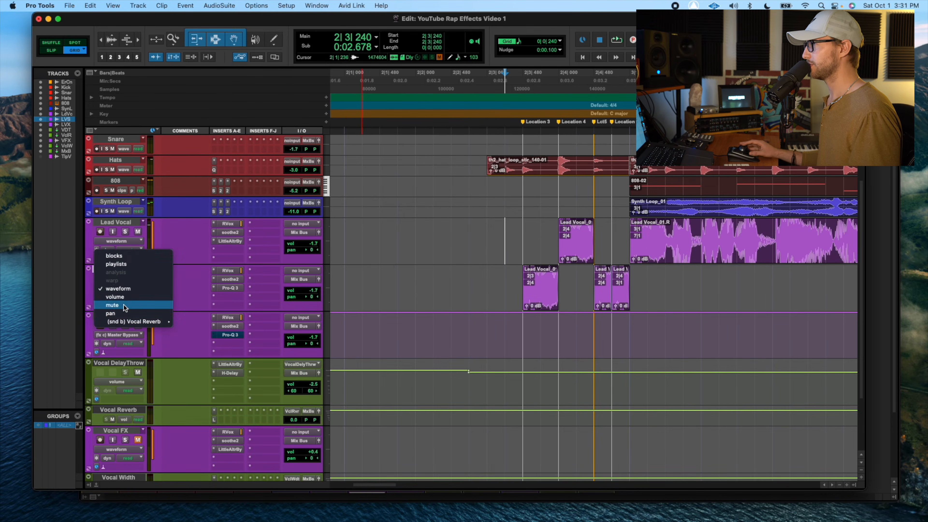
click(117, 307)
drag(693, 271, 689, 284)
key(shift+s)
key(space)
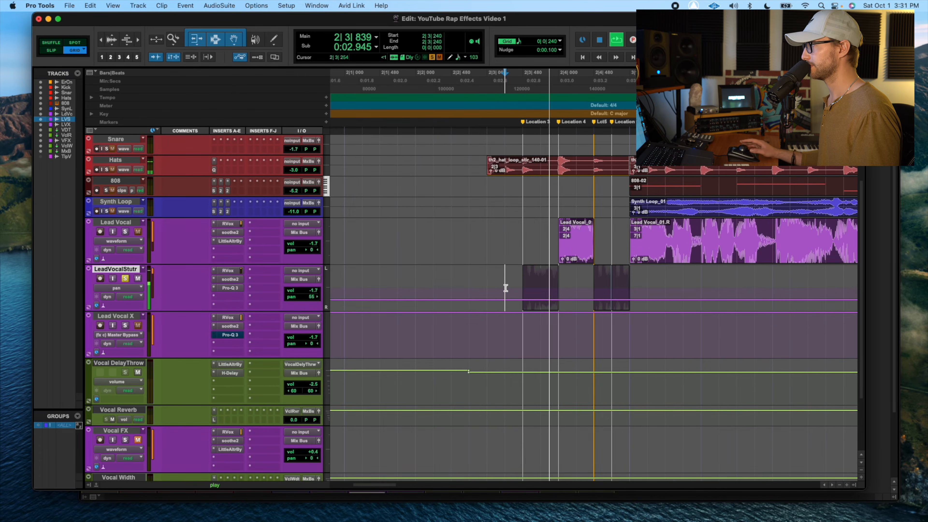
key(space)
- Return LeadVocalStutr to waveform view and add fades to the stutter clips on LeadVocalStutr and Lead Vocal
click(129, 287)
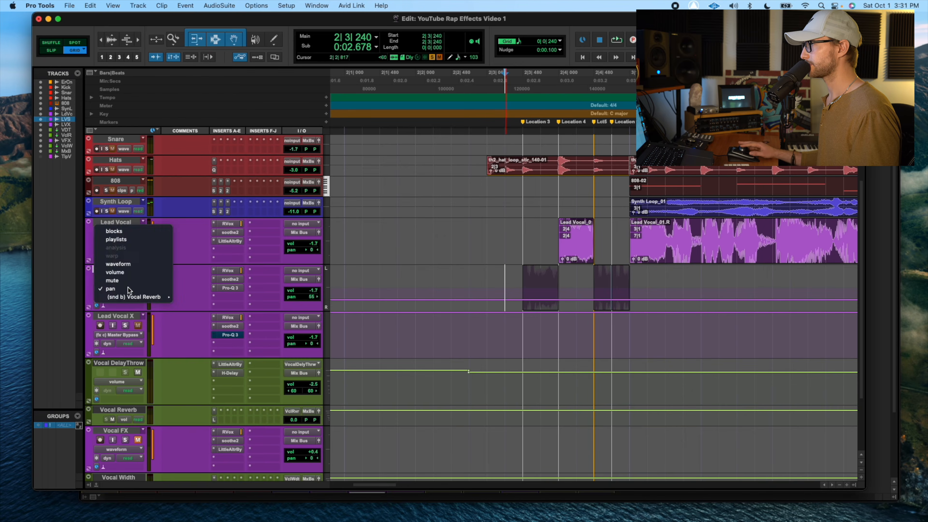
click(132, 263)
drag(505, 285, 530, 224)
drag(662, 273, 506, 282)
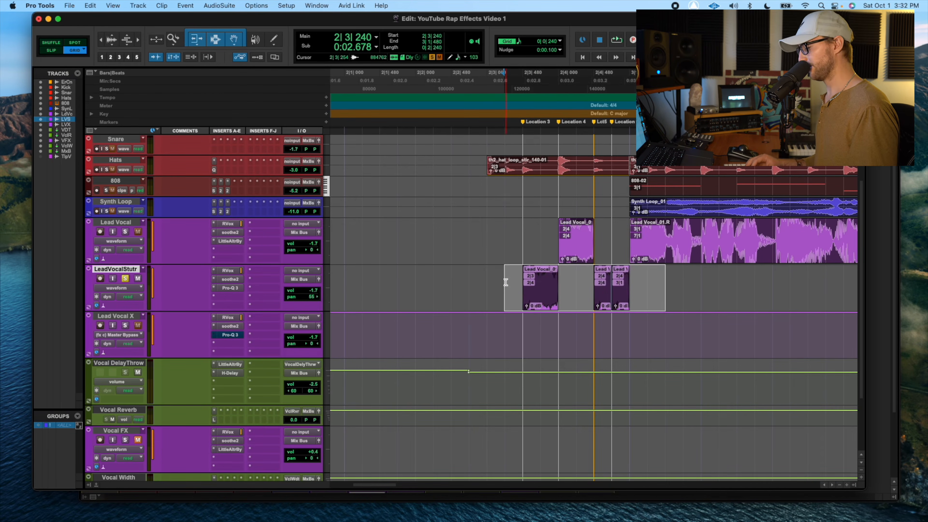
key(alt+shift+c)
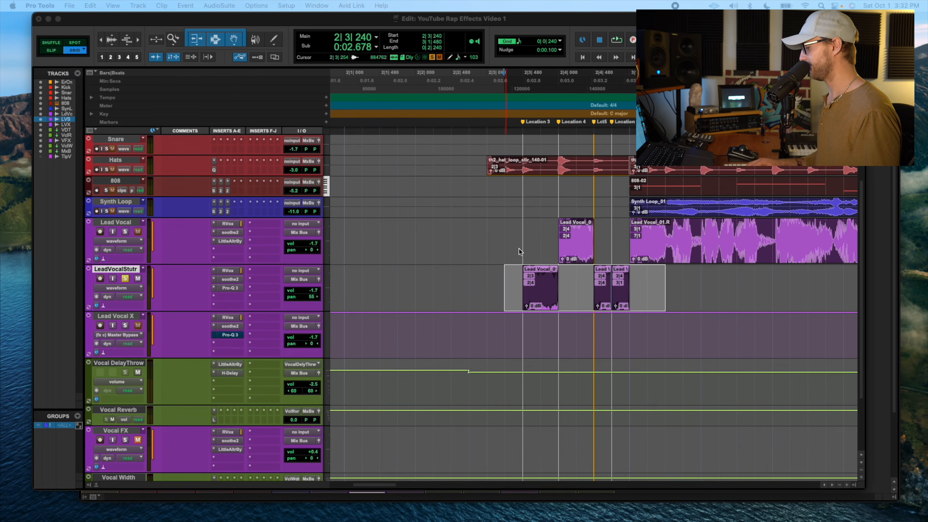
drag(536, 242, 608, 242)
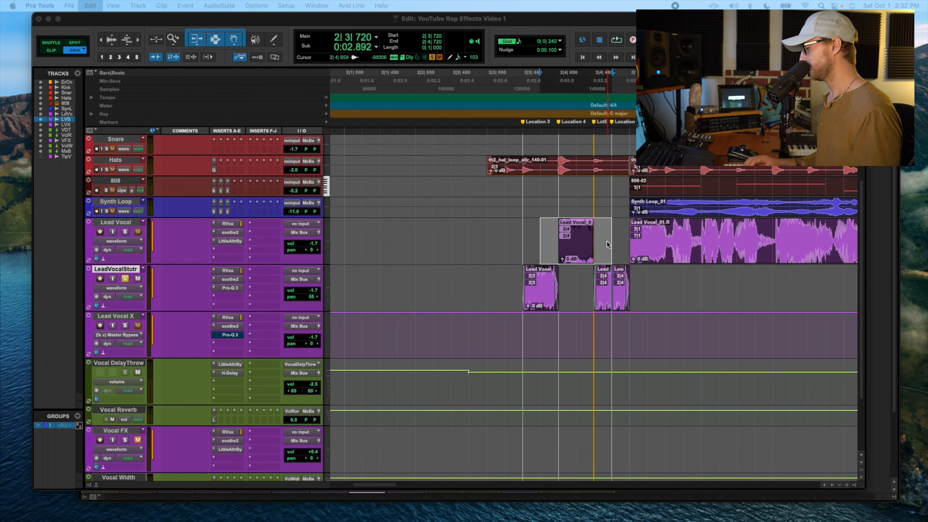
key(Return)
scroll(608, 245, right, 10)
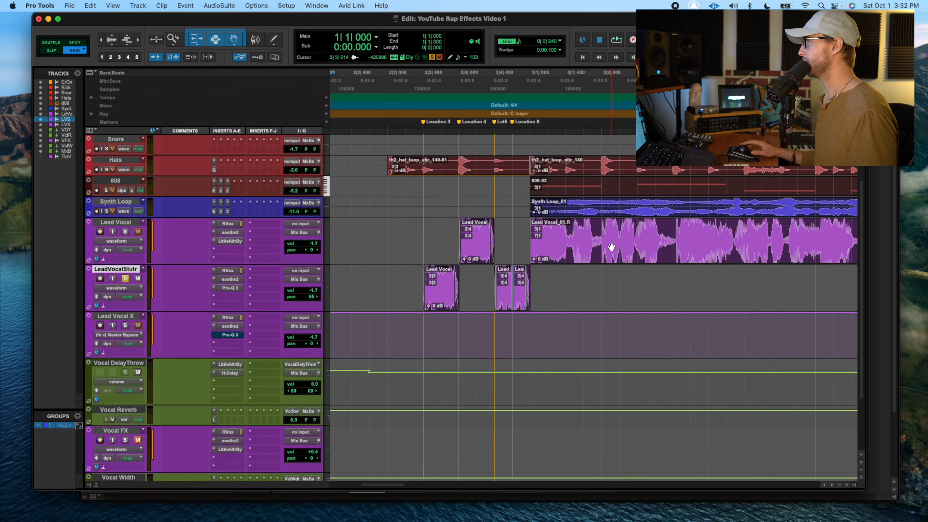
- Play the faded stutter from 2|3|000, and play it again with Lead Vocal soloed
click(413, 236)
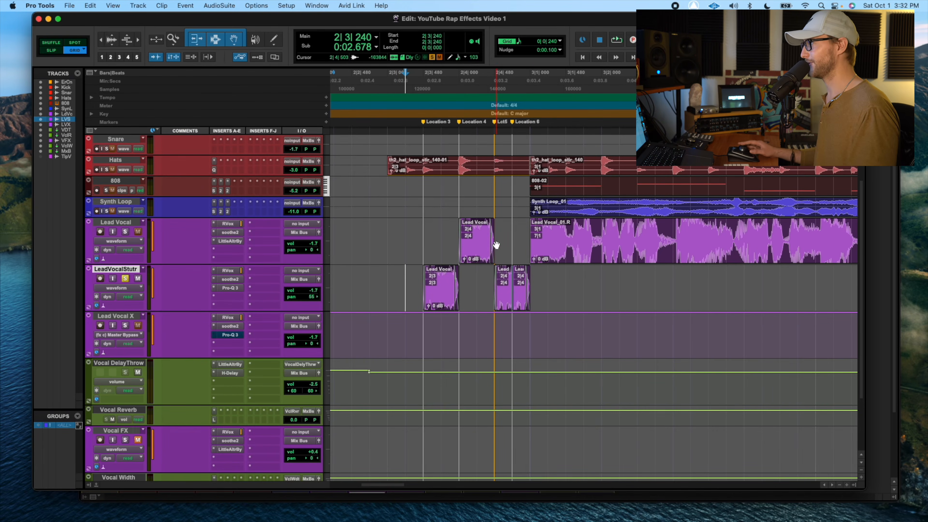
scroll(406, 266, left, 5)
click(507, 281)
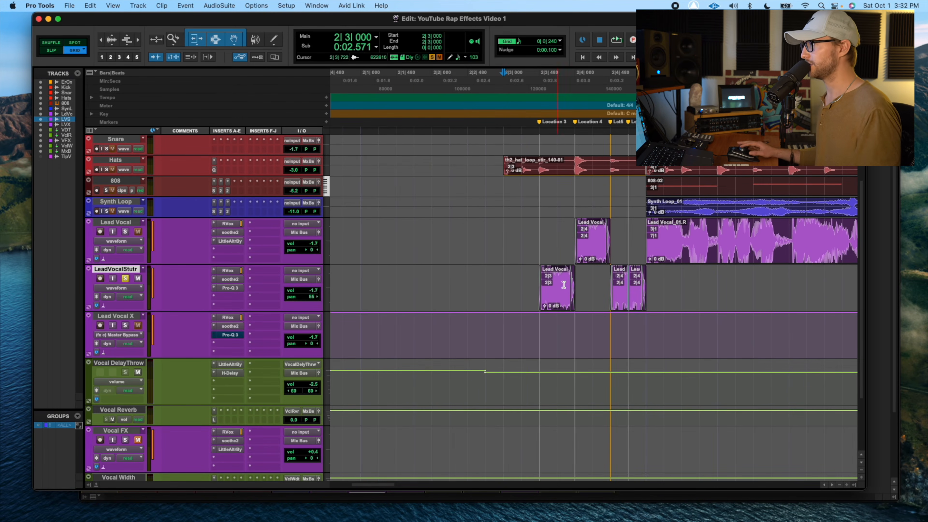
key(space)
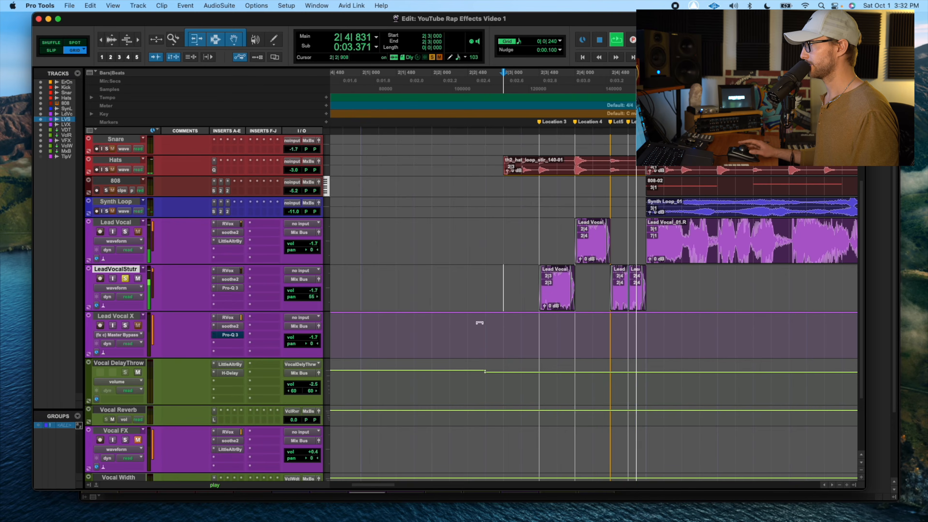
key(space)
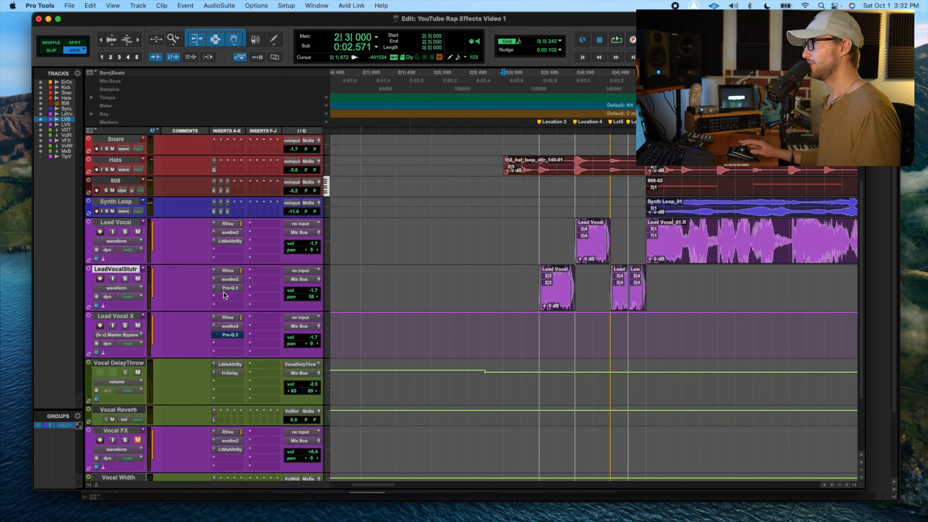
click(125, 231)
key(space)
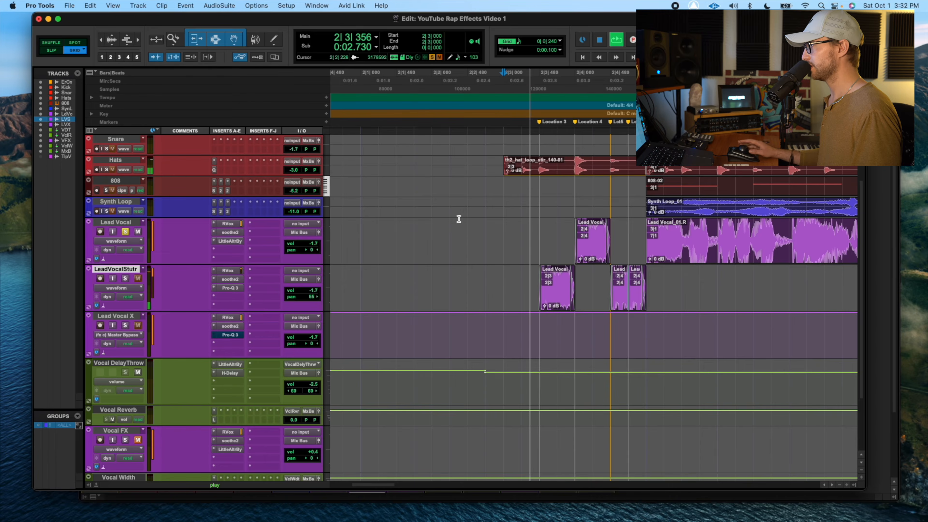
key(space)
- Automate Lead Vocal's pan to 68 left from 2|3|480 to 2|4|720 and audition it together with LeadVocalStutr soloed
click(116, 241)
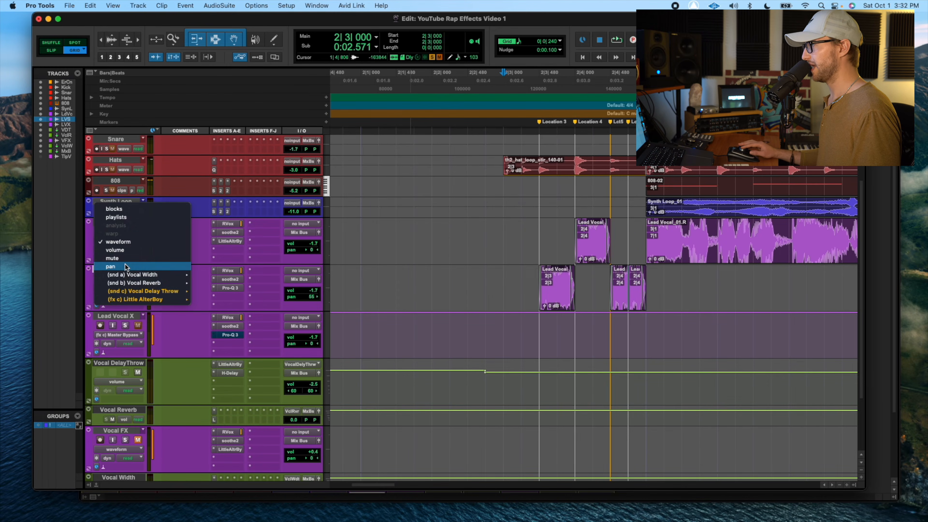
click(109, 266)
drag(541, 245, 590, 226)
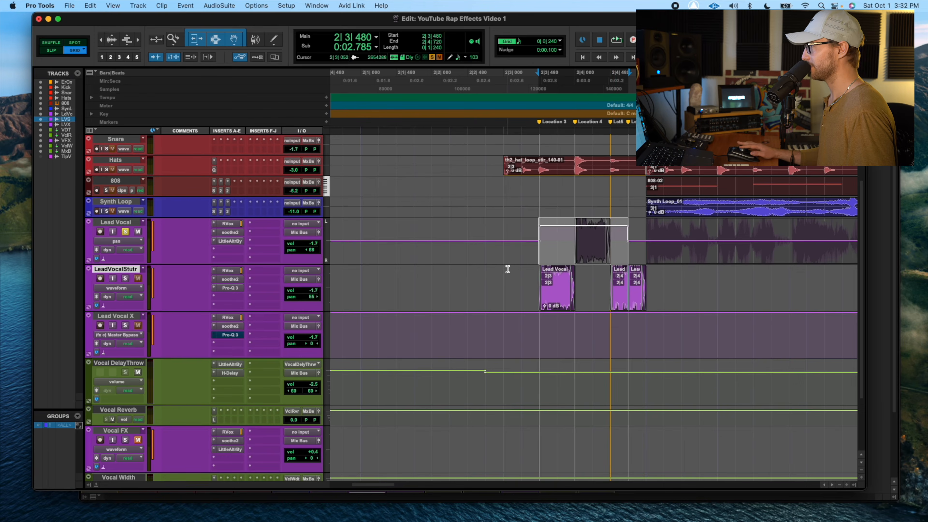
click(501, 251)
key(space)
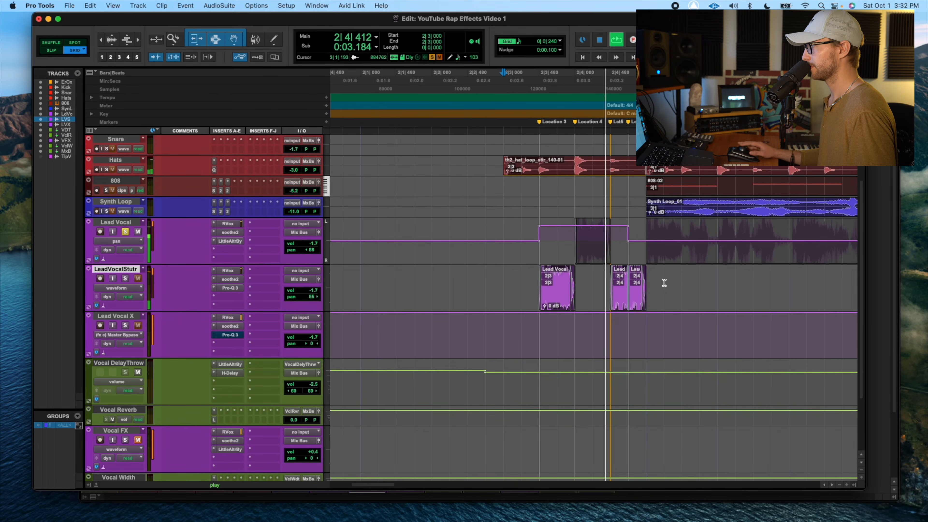
key(space)
click(125, 278)
key(space)
key(space)
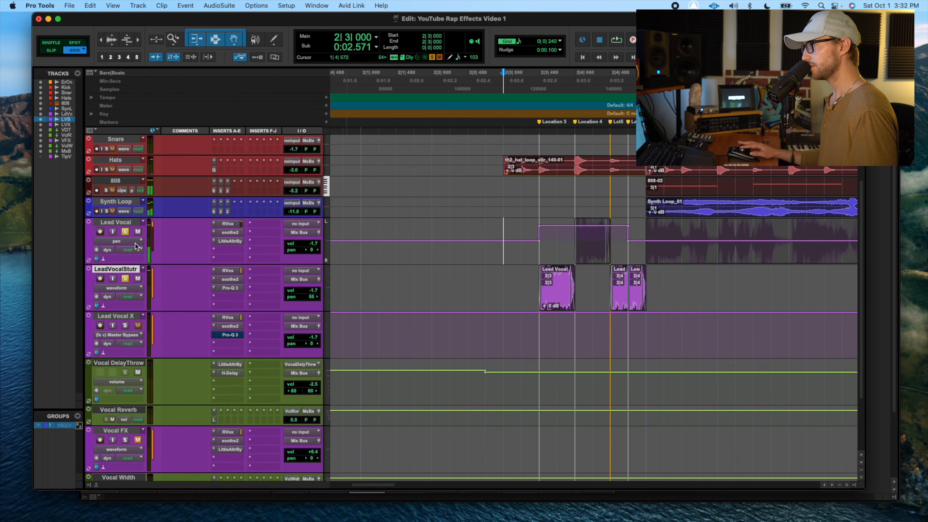
- Lower Lead Vocal's volume automation to -8.4 dB from 2|3|720 to 2|4|720 and play from 2|3|240
click(117, 241)
click(115, 225)
drag(556, 243, 618, 229)
click(524, 245)
key(space)
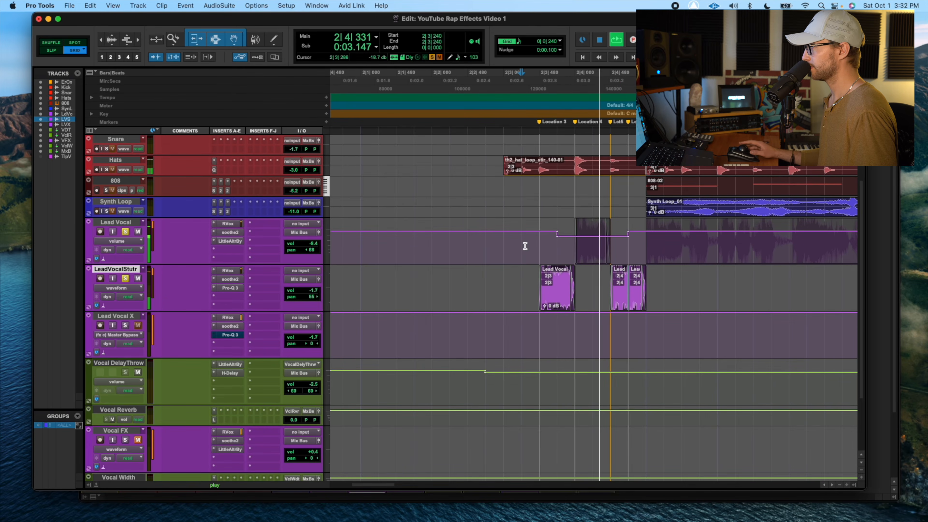
key(space)
- Select Lead Vocal from 3|1|000 to 3|2|720, and play from an edit cursor placed before the stutter clips
drag(645, 243, 773, 242)
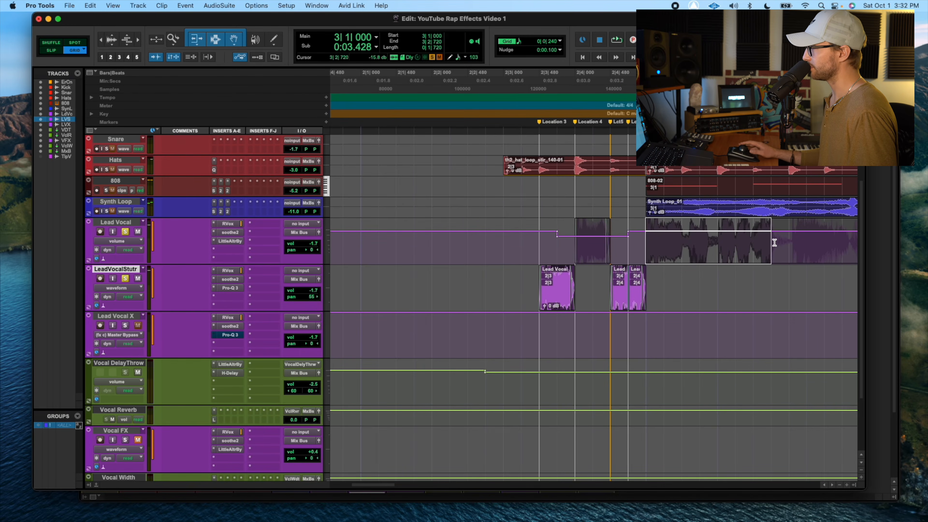
click(498, 241)
scroll(497, 242, right, 2)
key(space)
key(space)
- Add breakpoints to LeadVocalStutr's volume automation, dipping the level at the first stutter clip at 2|3|480, and play it
click(120, 288)
click(121, 297)
click(602, 278)
click(471, 278)
drag(489, 278, 492, 283)
key(space)
key(space)
- Ramp LeadVocalStutr's volume up through about -4.7 dB at 2|4|480 to the last clip's end, and unsolo both vocal tracks
click(565, 281)
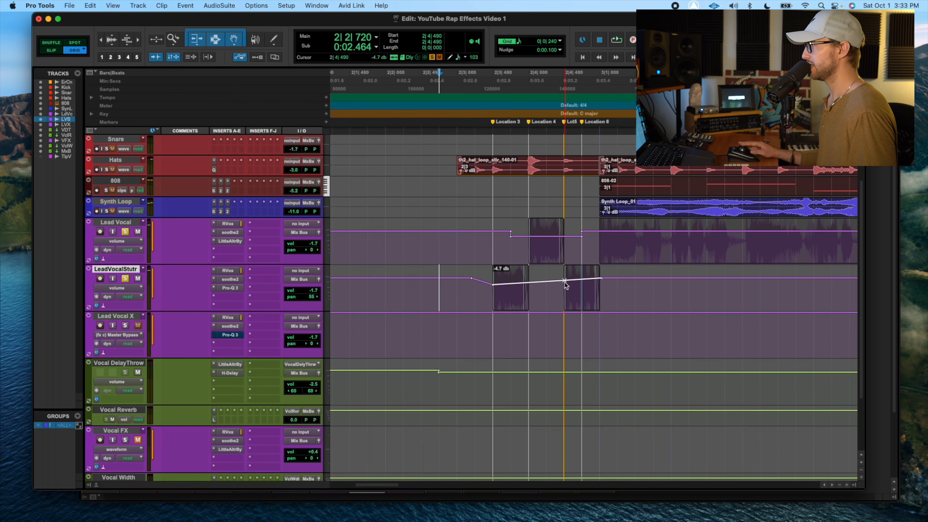
drag(598, 277, 599, 275)
click(474, 299)
key(space)
key(space)
click(124, 279)
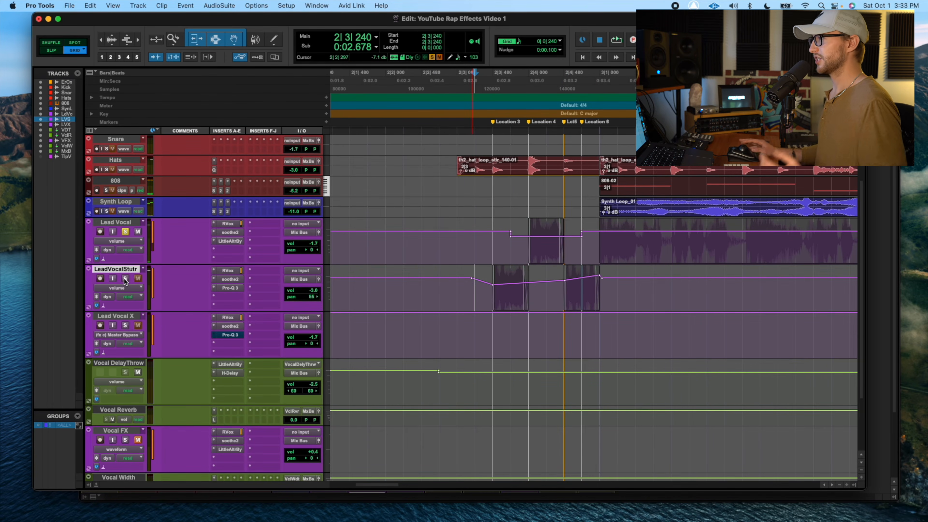
click(125, 231)
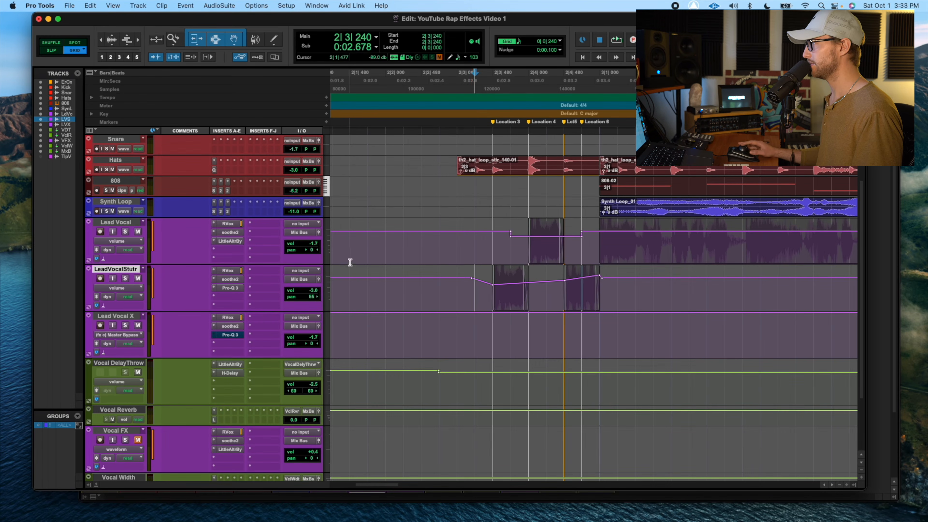
- Show LeadVocalStutr's Vocal Reverb send level automation and unmute that send in the Mix window
click(110, 288)
mouse_move(146, 317)
click(187, 318)
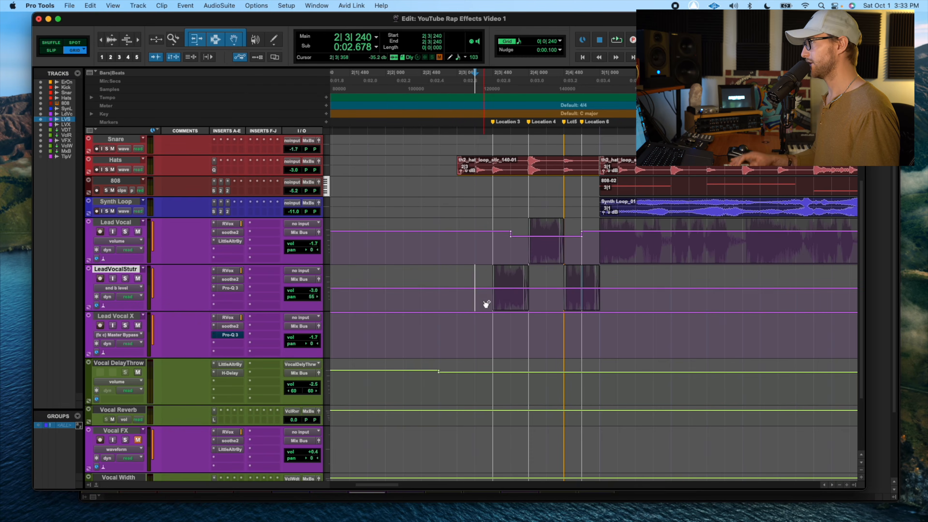
key(super+equal)
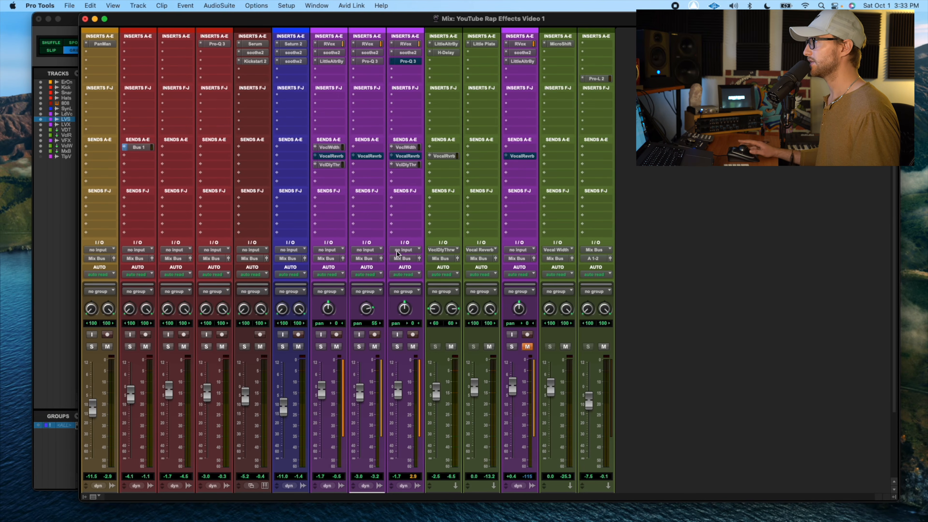
click(375, 157)
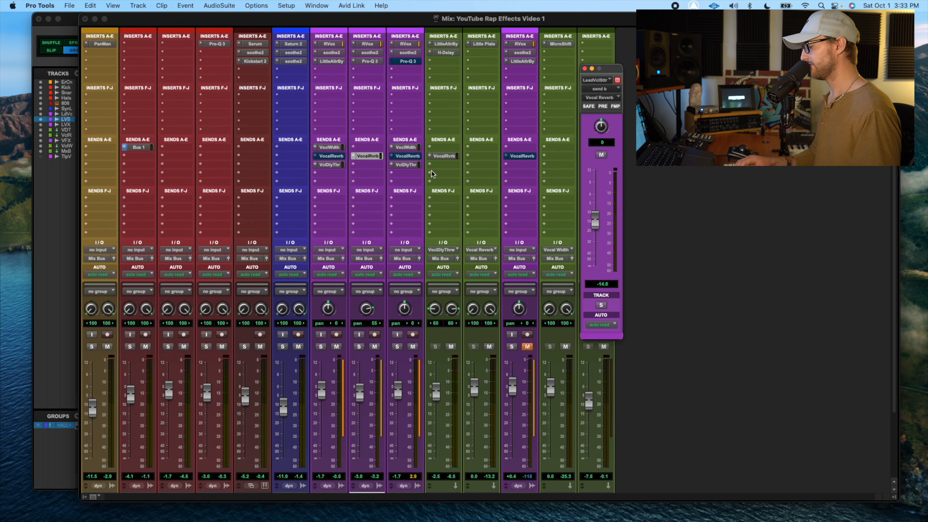
key(super+equal)
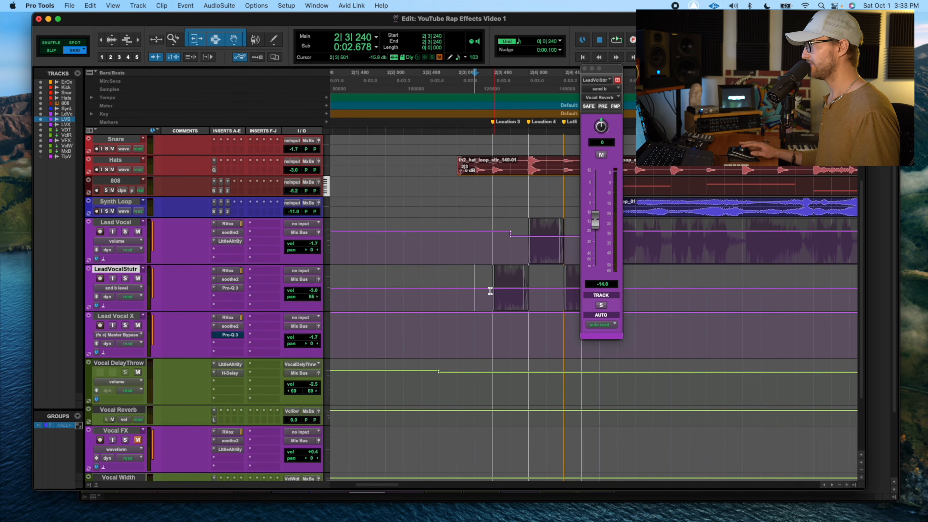
click(585, 69)
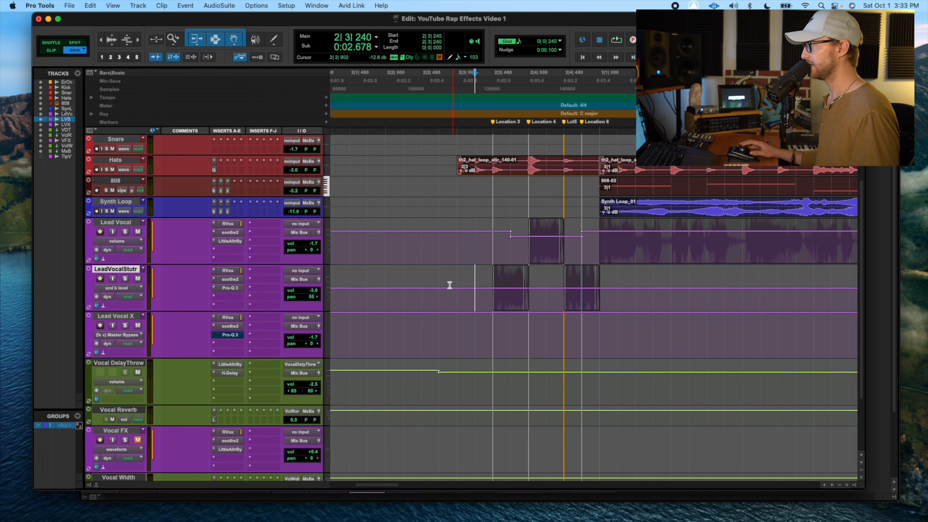
- Play the stutter in the full mix from 2|2|240 to hear LeadVocalStutr's reverb send
click(397, 294)
key(space)
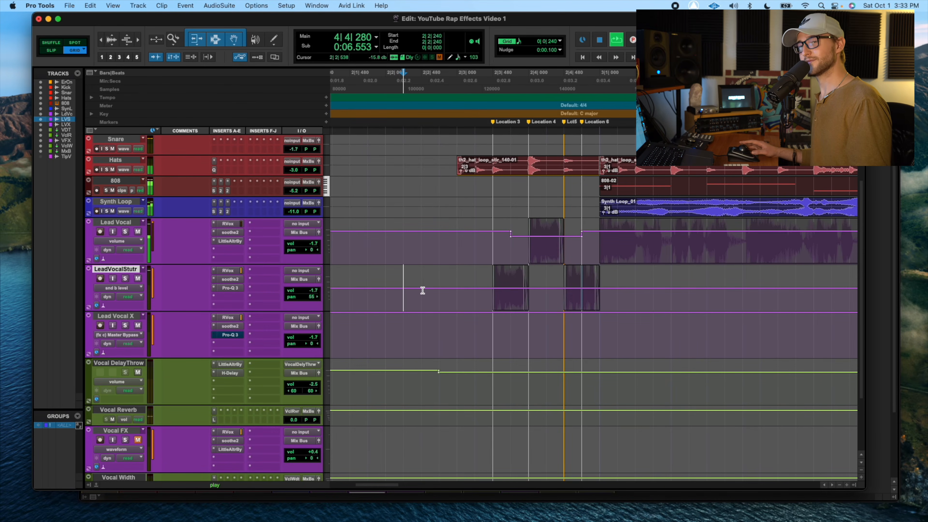
key(space)
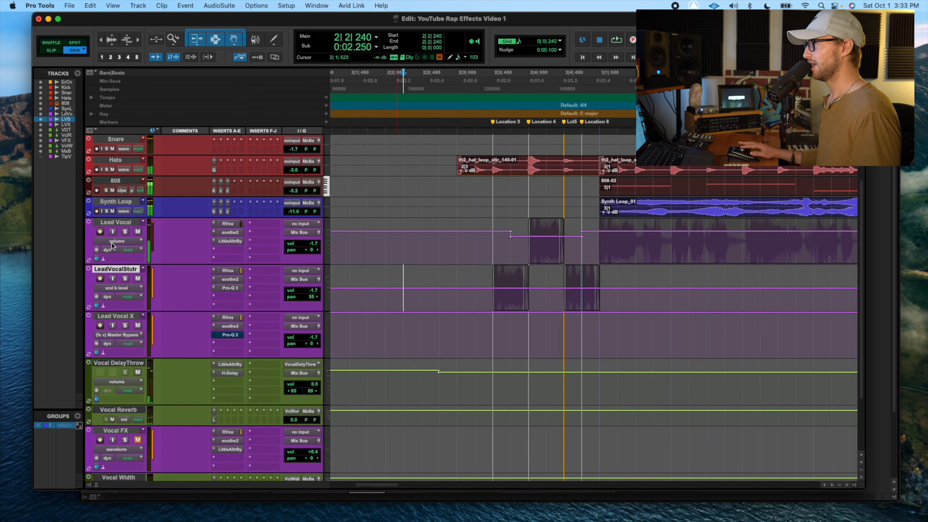
- Show Lead Vocal's Vocal Reverb send level automation and unmute that send in the Mix window
click(135, 241)
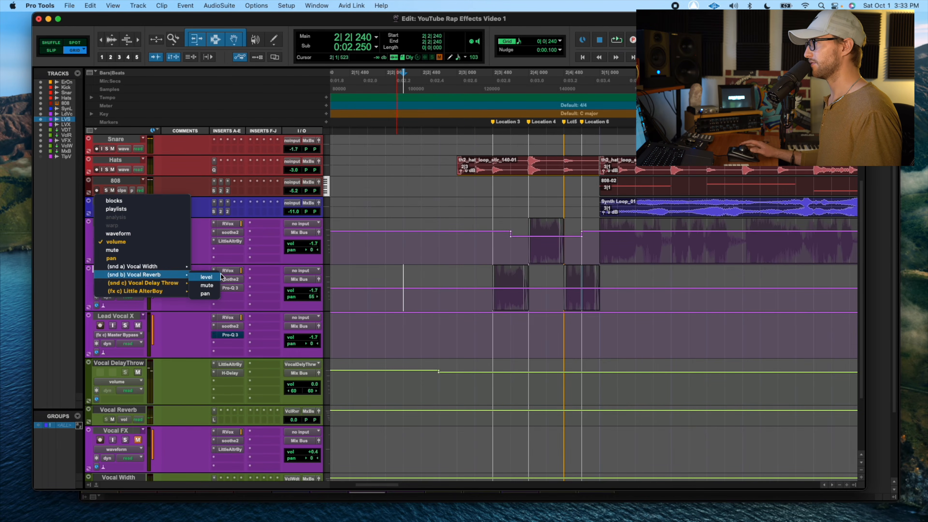
click(205, 277)
drag(520, 235, 582, 238)
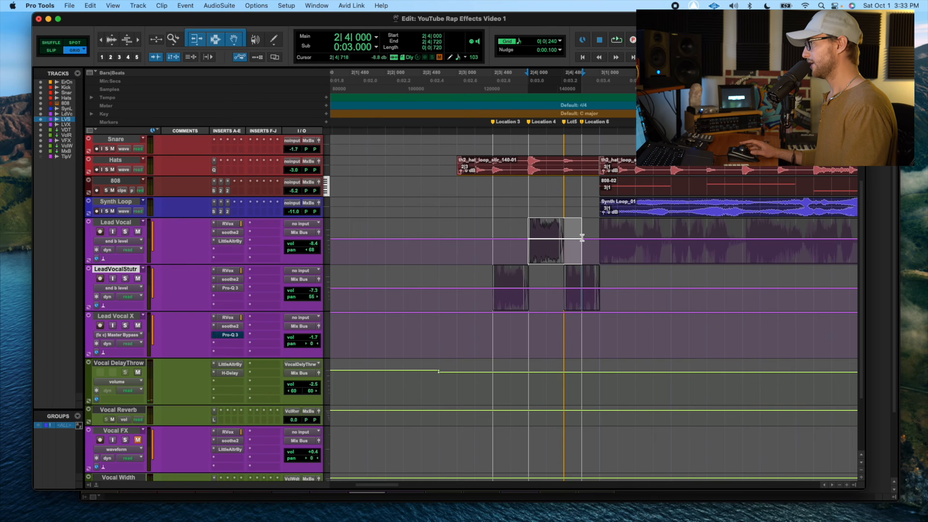
key(super+equal)
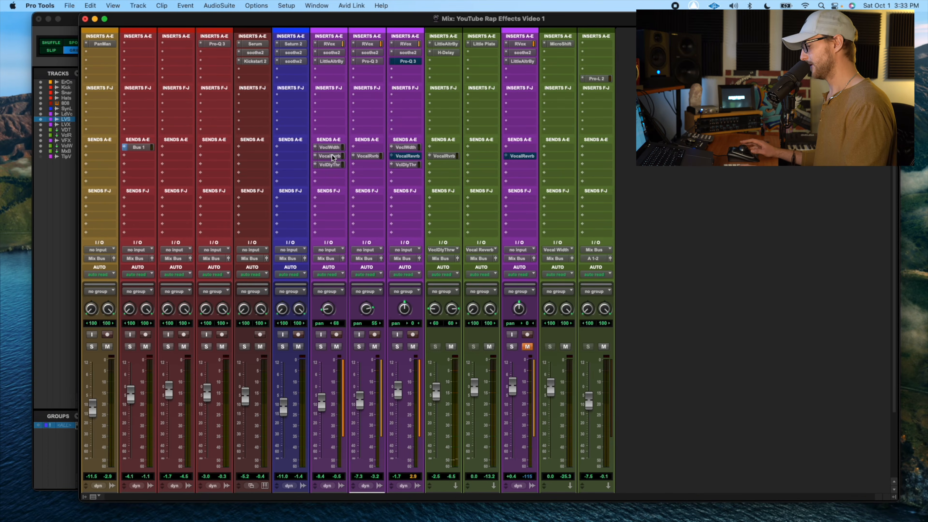
key(super+equal)
- Pull Lead Vocal's Vocal Reverb send level down to minimum, raising it only from 2|3|720 to 2|4|720 around the stutter clip
click(589, 246)
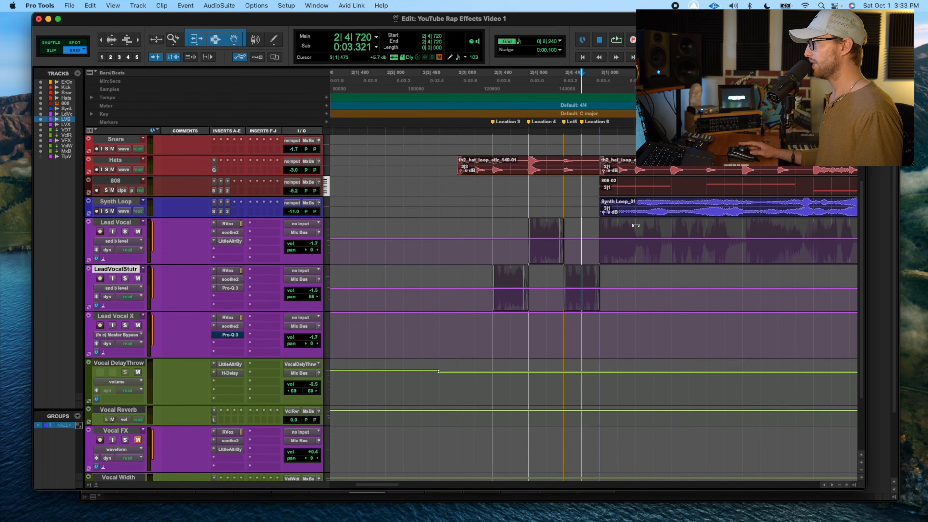
drag(509, 229, 584, 246)
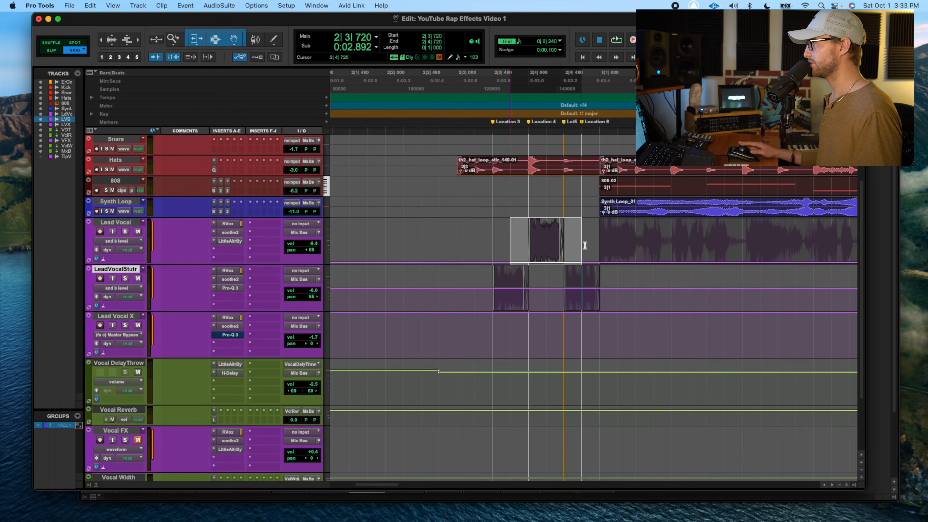
drag(554, 217, 546, 165)
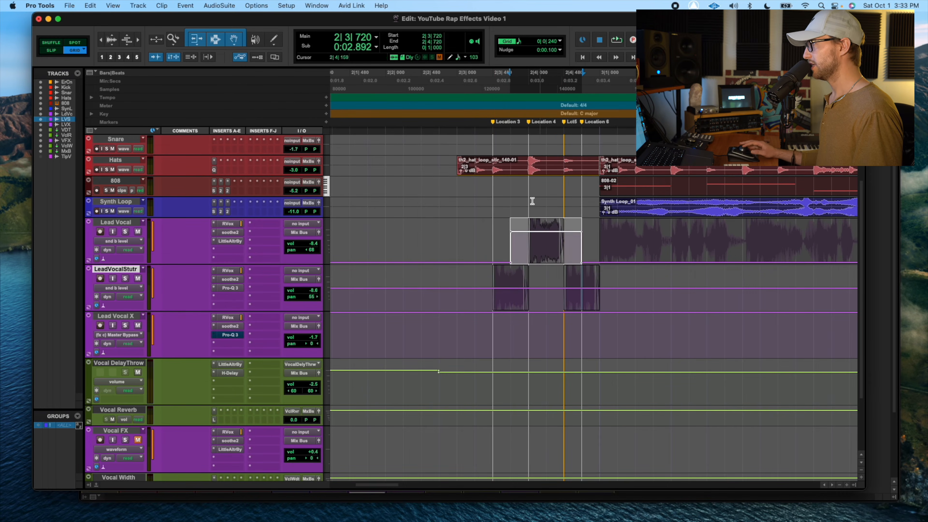
drag(475, 238, 600, 248)
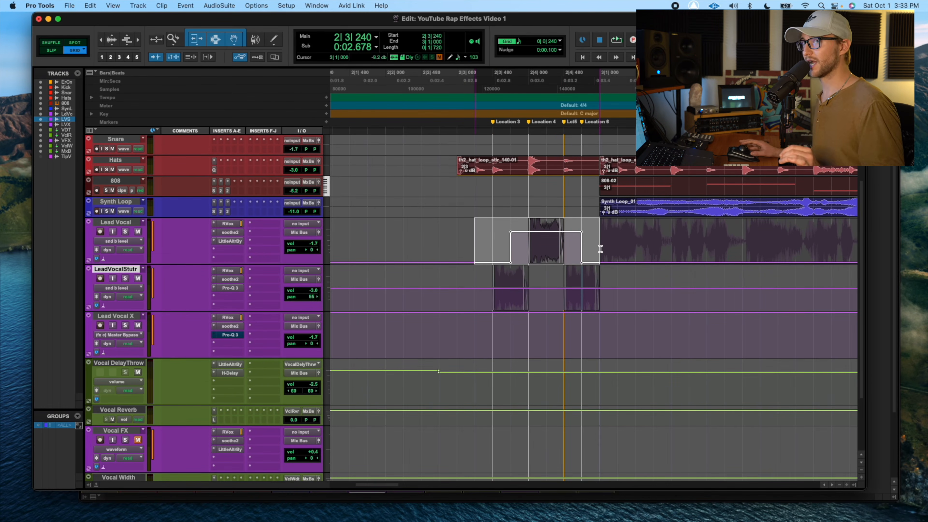
- Lower Lead Vocal's raised Vocal Reverb send level slightly between 2|3|720 and 2|4|720, auditioning the stutter from 2|2|000 and 2|3|240
click(462, 242)
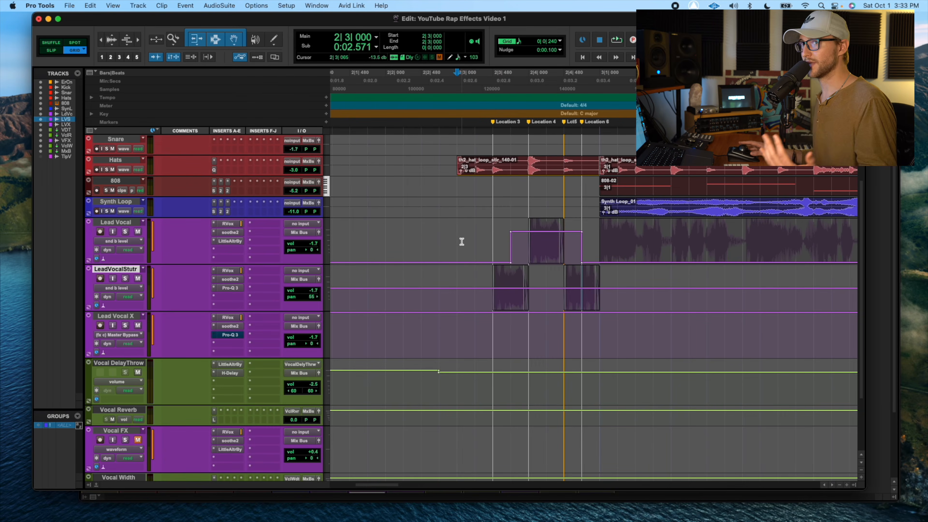
click(406, 243)
click(383, 233)
key(space)
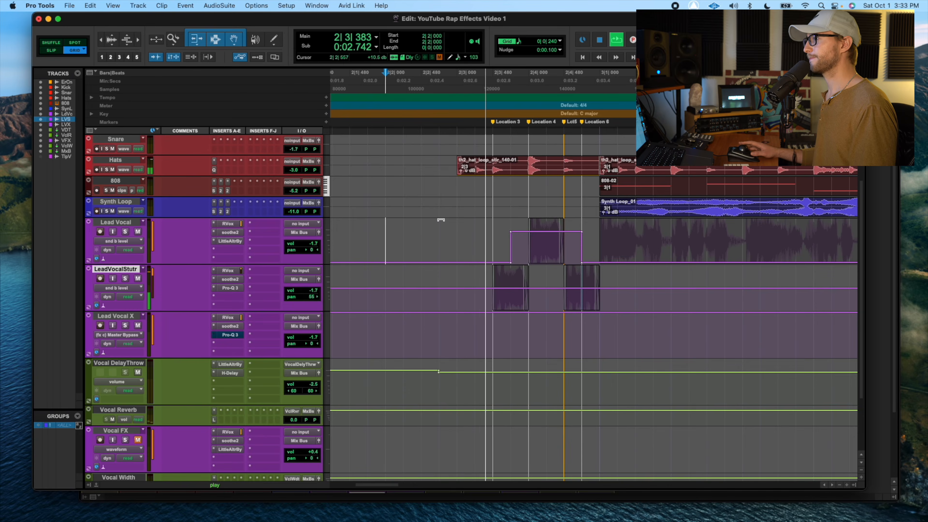
key(space)
click(471, 245)
key(space)
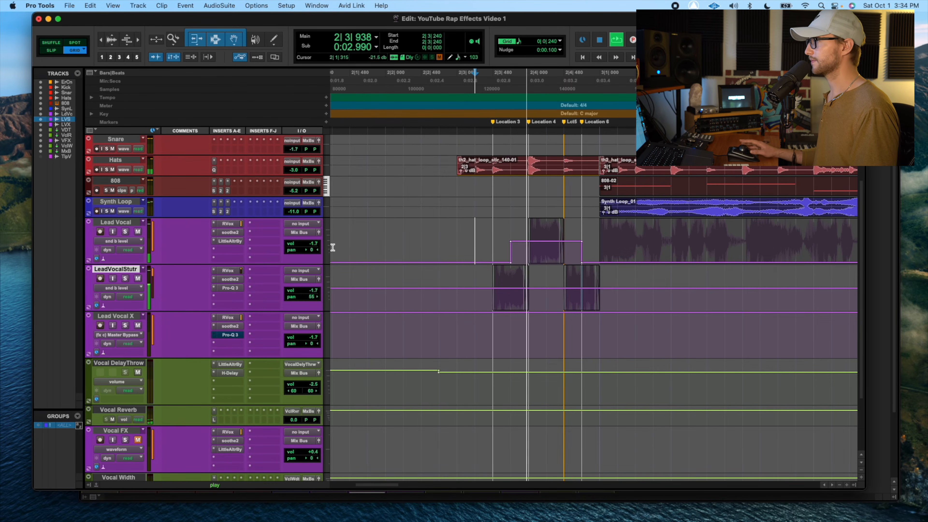
key(space)
- Set the Lead Vocal track view back to waveform
click(121, 241)
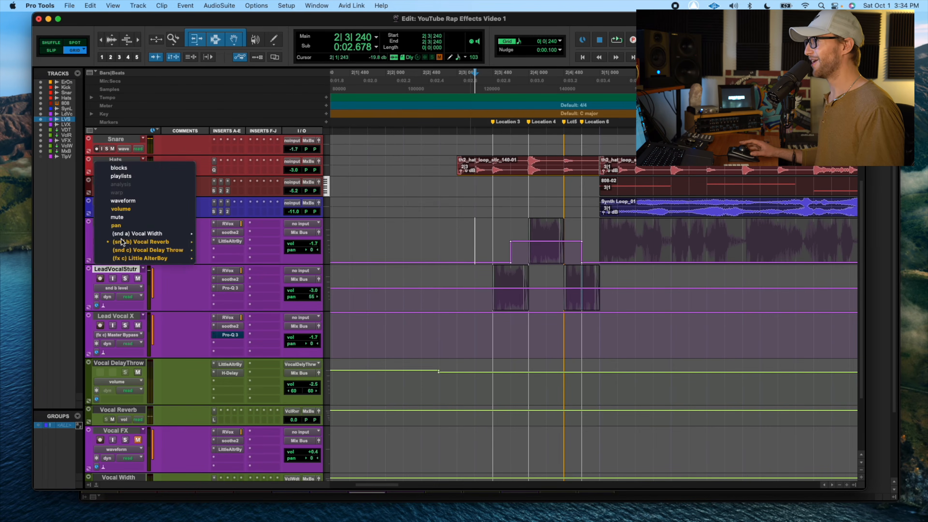
click(123, 201)
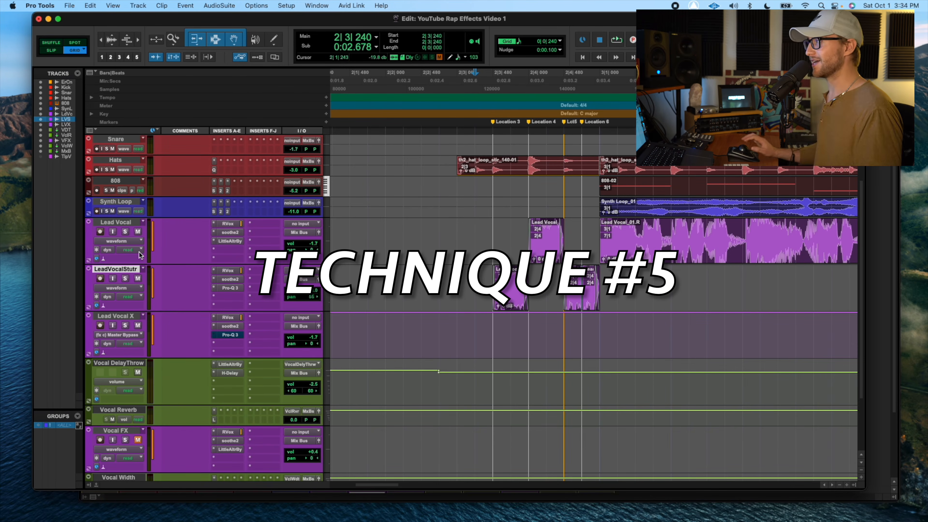
scroll(613, 293, right, 20)
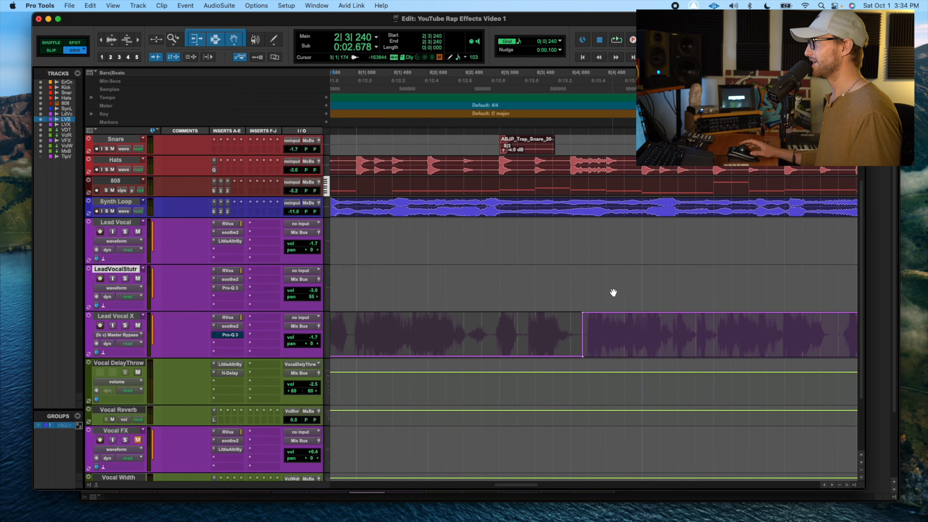
scroll(613, 293, down, 3)
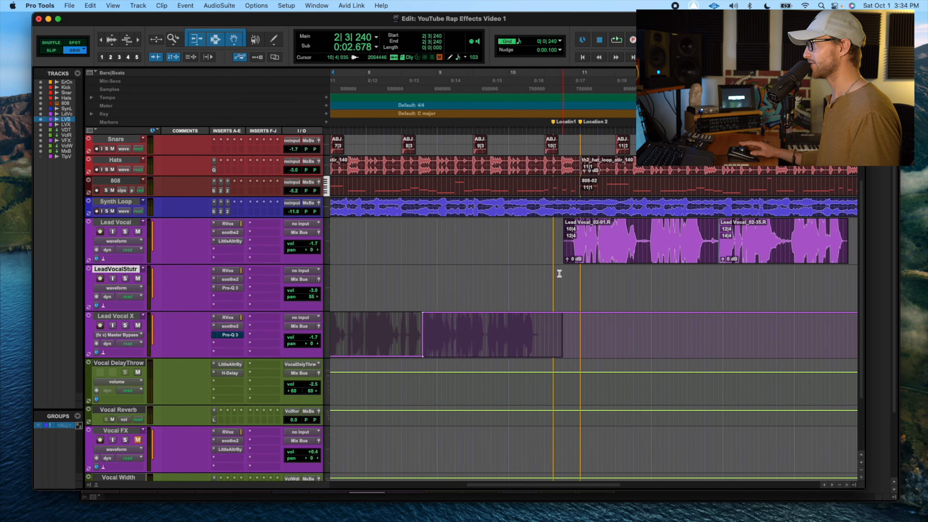
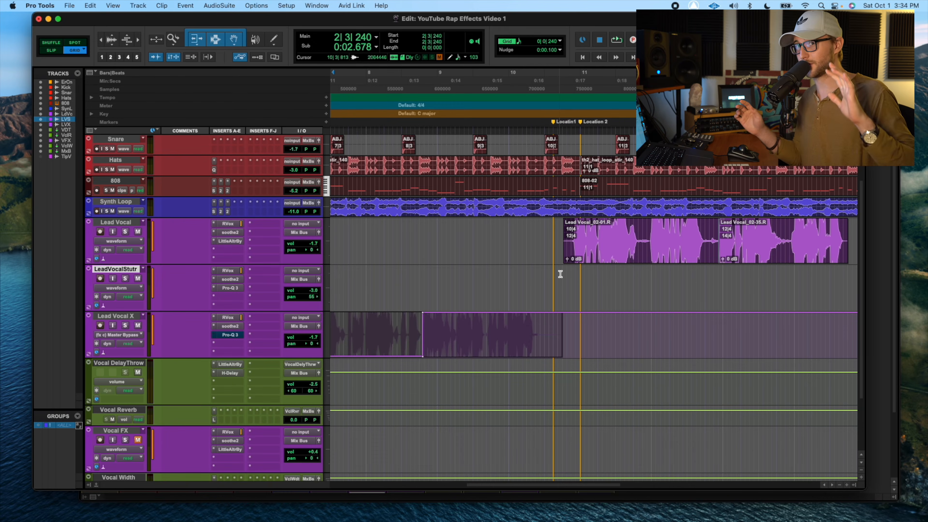
- Play the mix from 9|3|000 to hear the Lead Vocal X phrase before the next Lead Vocal clip
click(552, 280)
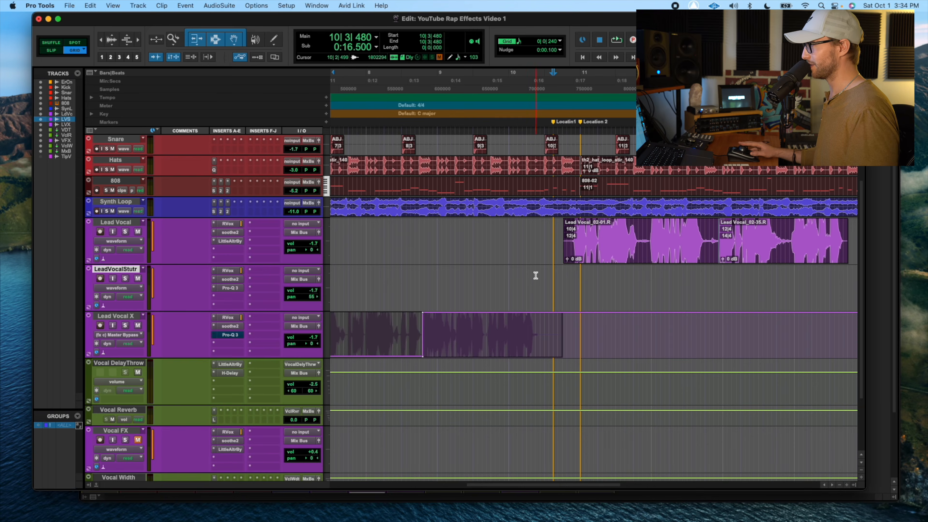
click(524, 273)
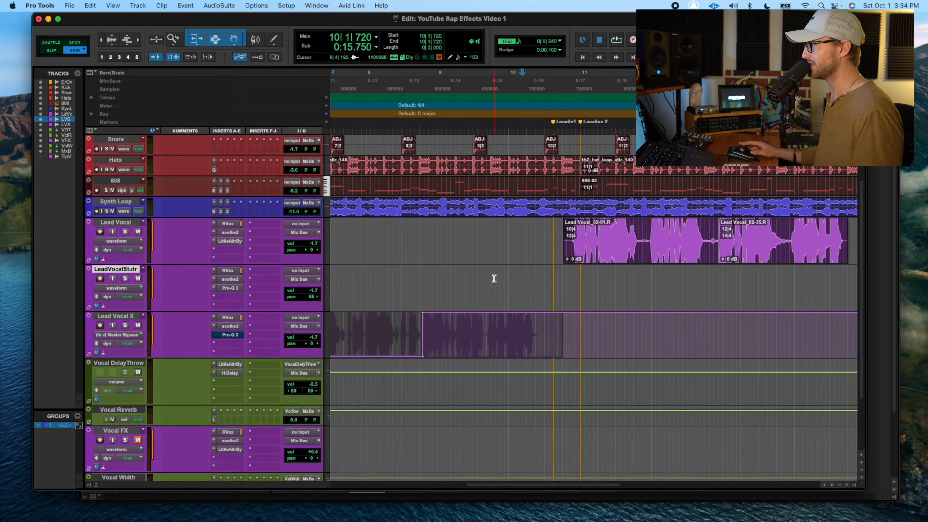
drag(535, 281, 573, 283)
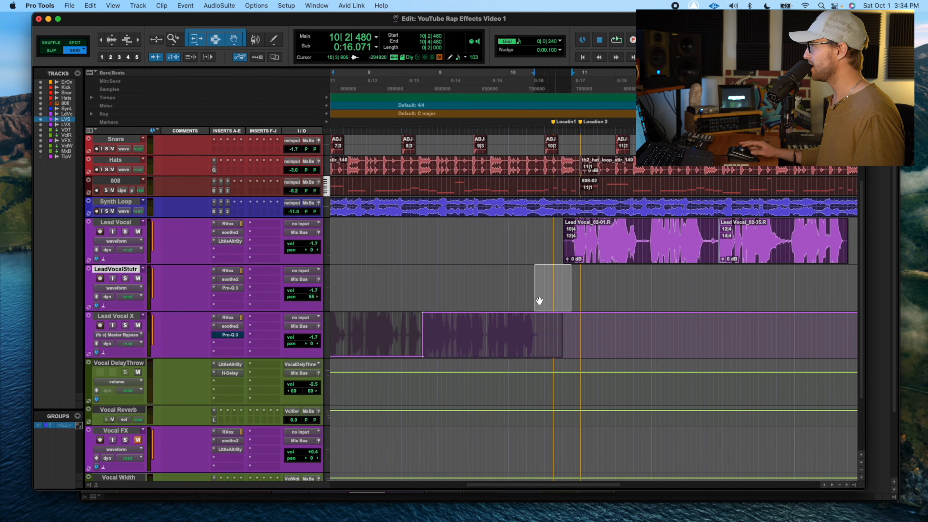
click(471, 278)
key(space)
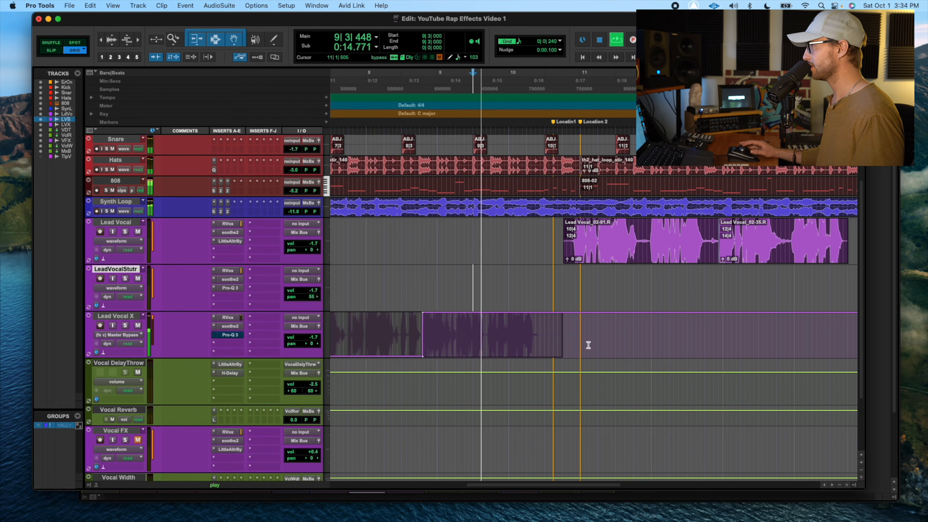
key(space)
- Lower Vocal DelayThrow's volume automation to -9.2 dB from 10|2|000 to 11|3|000, auditioning the delay throw from 9|3|240
drag(526, 380, 598, 367)
drag(532, 275, 578, 276)
click(476, 274)
key(space)
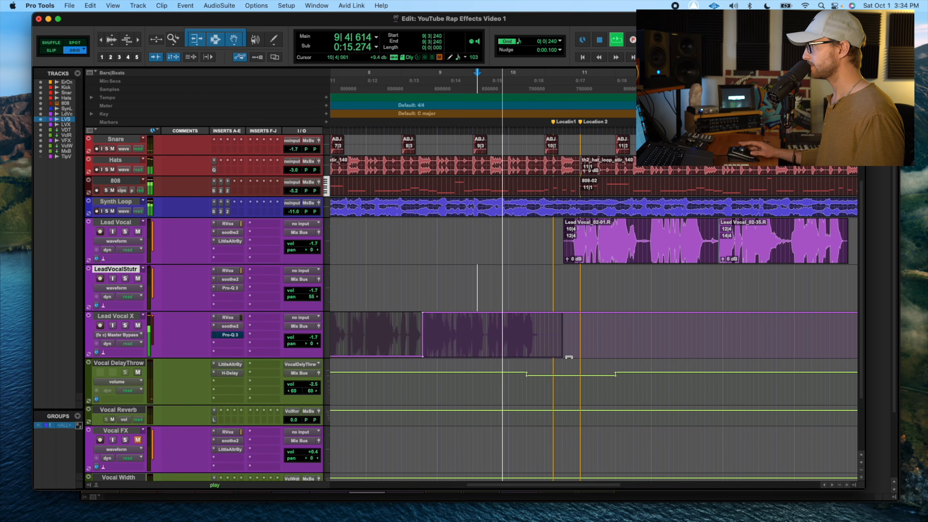
key(space)
click(548, 278)
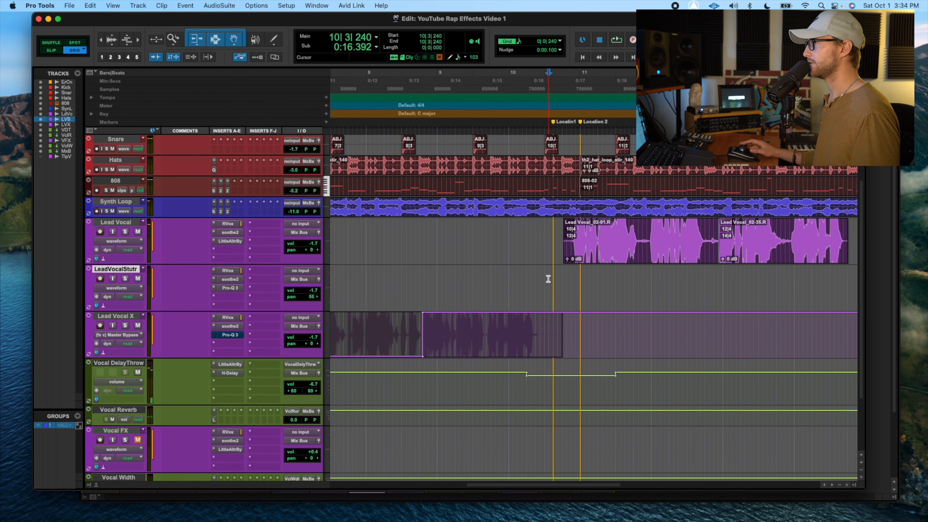
key(super+bracketright)
drag(578, 374, 578, 377)
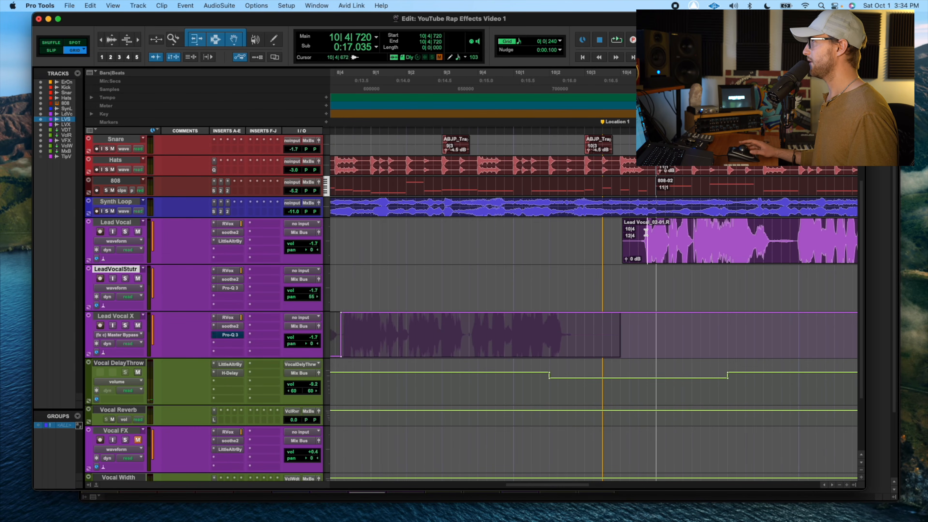
- Play the mix from 10|4|480 to hear the opening phrase of the Lead Vocal clip
key(super+bracketright)
drag(559, 236, 845, 241)
key(super+bracketleft)
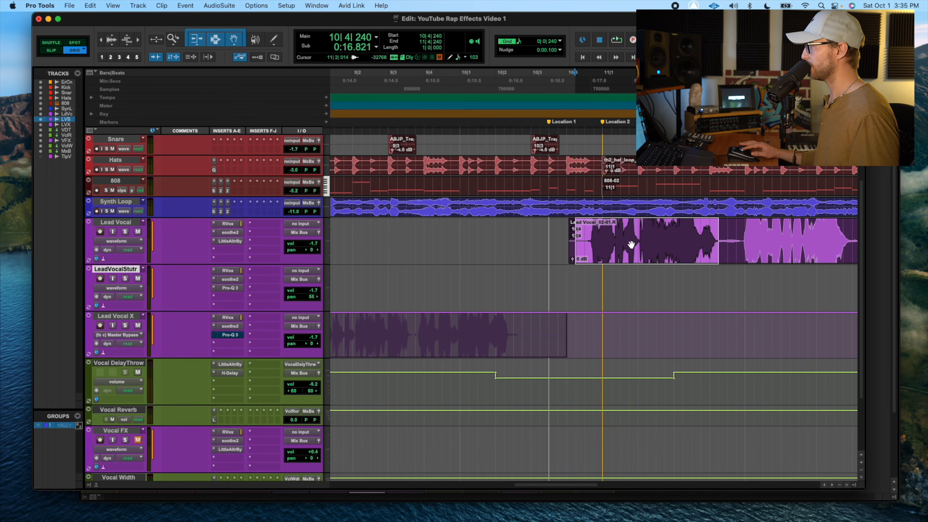
click(584, 280)
key(space)
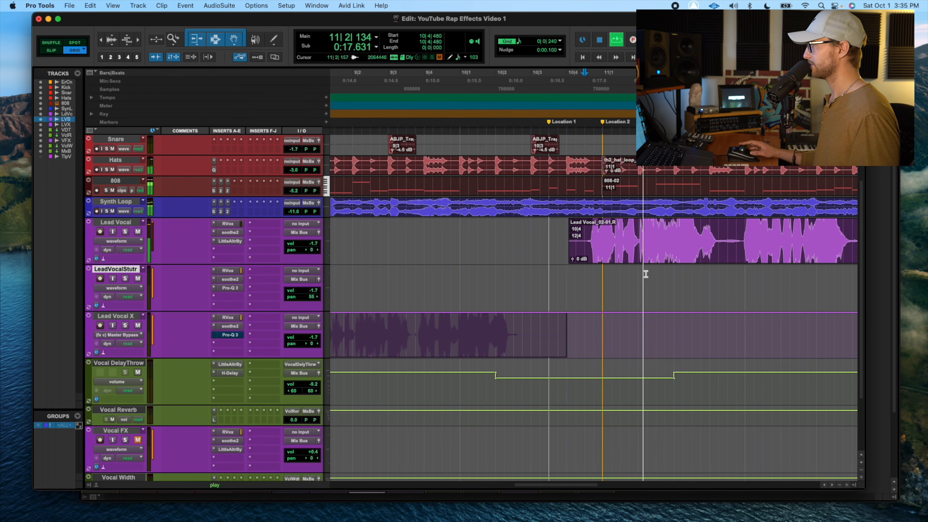
scroll(785, 263, right, 3)
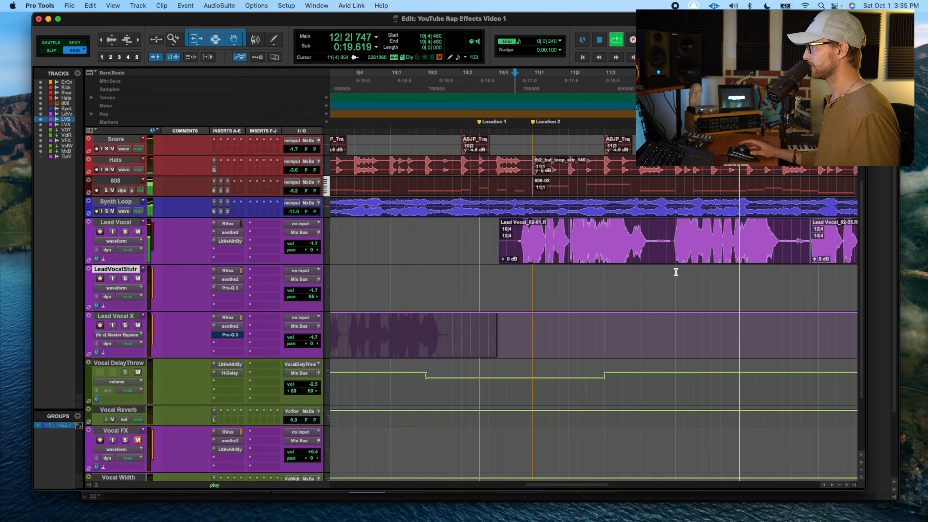
key(space)
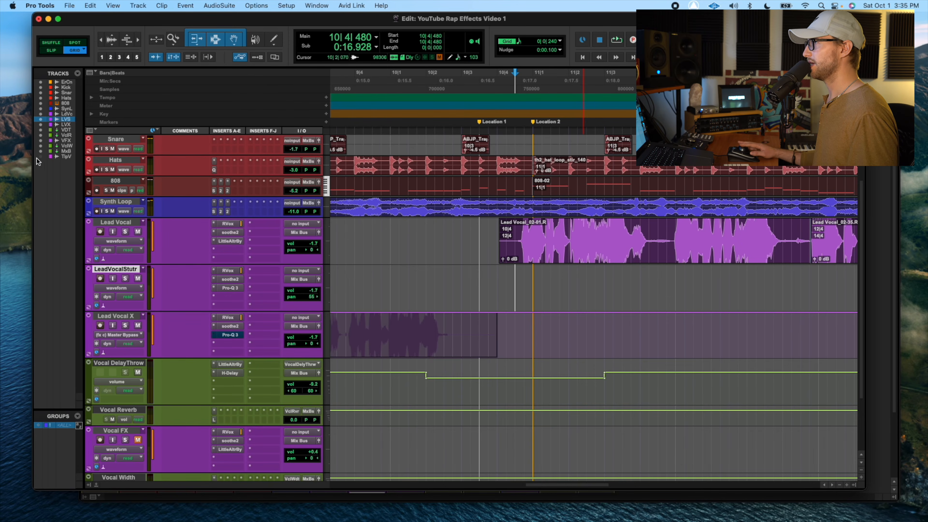
- Mark the short piece of the Lead Vocal clip from 11|1|000 to 11|1|240
scroll(256, 316, down, 5)
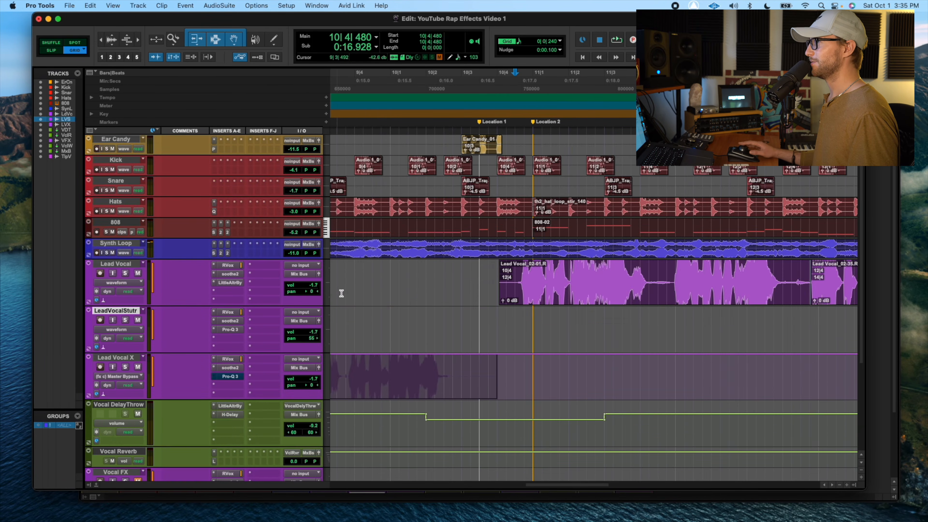
scroll(114, 426, up, 7)
click(41, 157)
drag(531, 277, 584, 287)
click(532, 279)
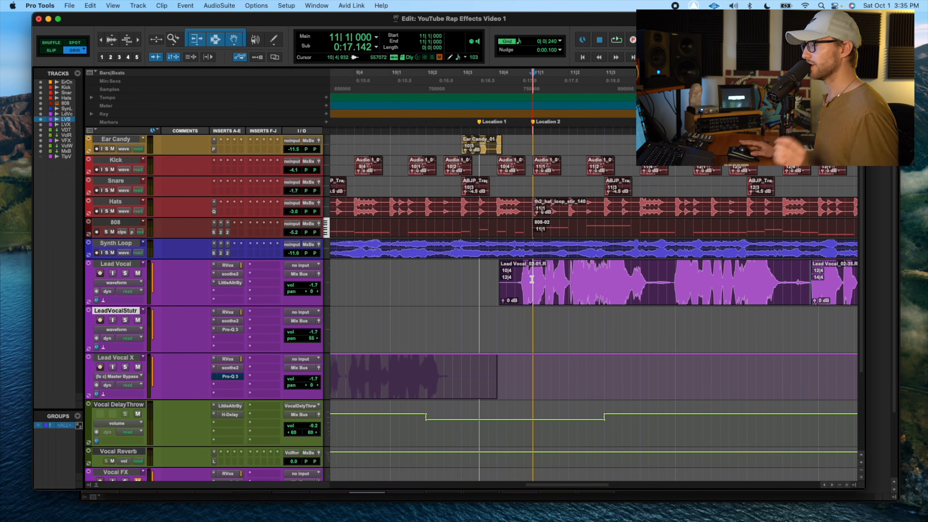
click(543, 280)
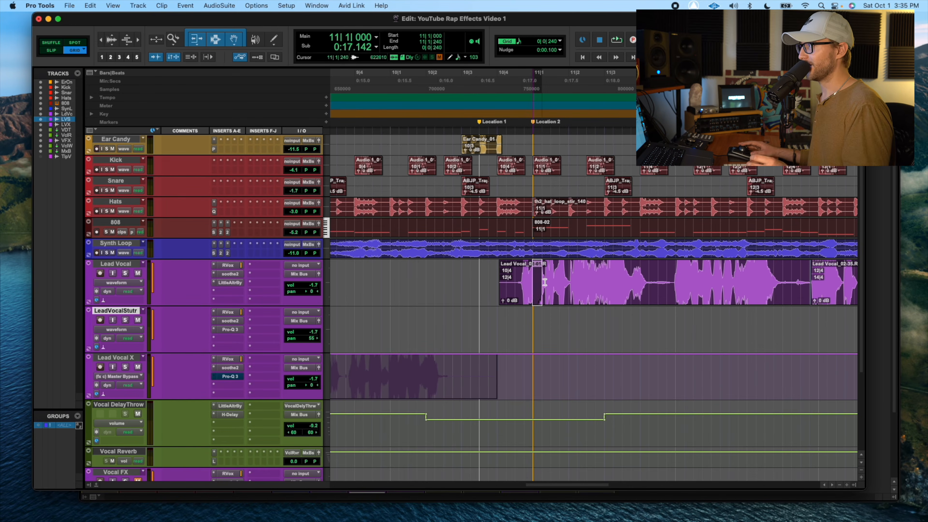
- Examine the Lead Vocal clip's opening words by marking 10|4|720 to 11|1|000 and 11|1|000 to 11|1|240 in turn
key(super+bracketright)
key(super+bracketright)
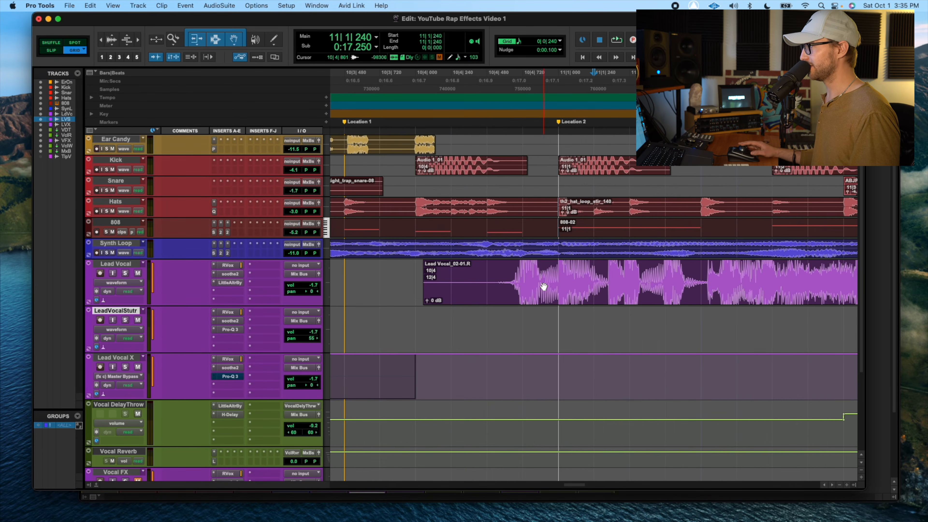
drag(513, 277, 551, 282)
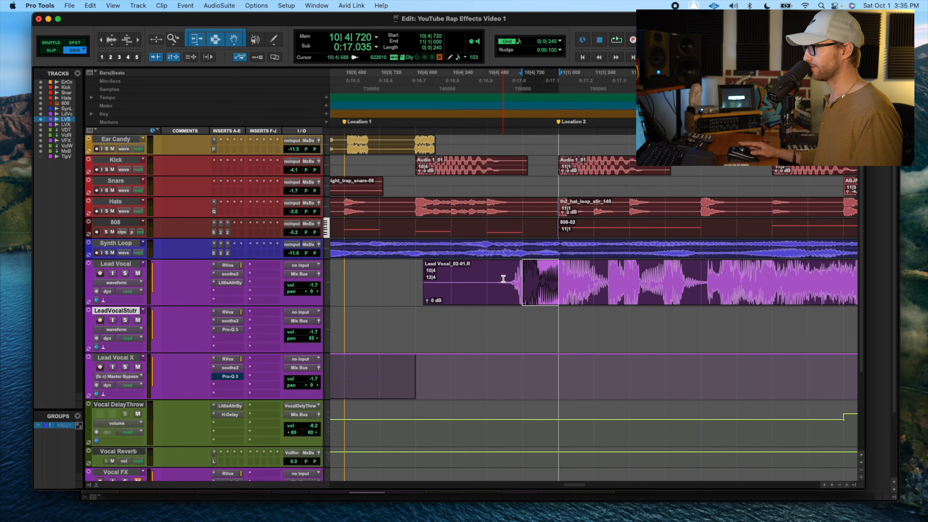
click(531, 323)
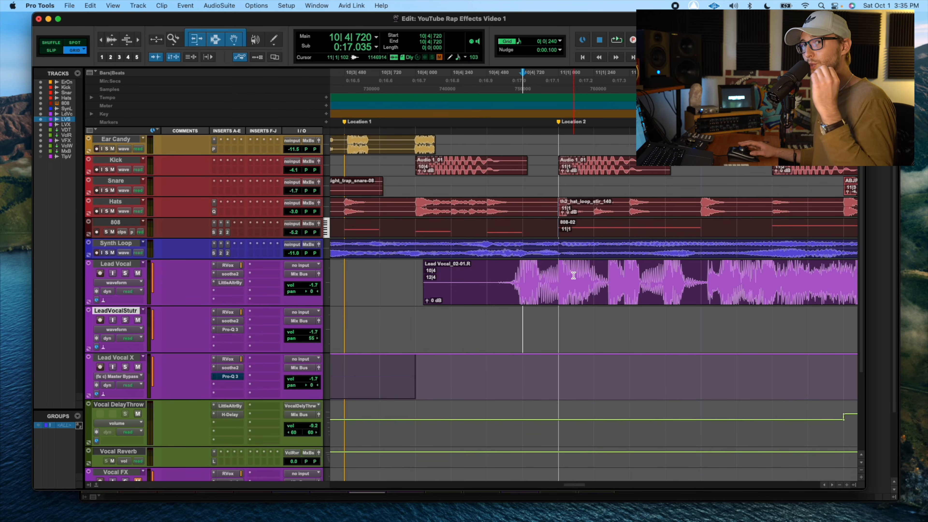
drag(568, 269, 609, 282)
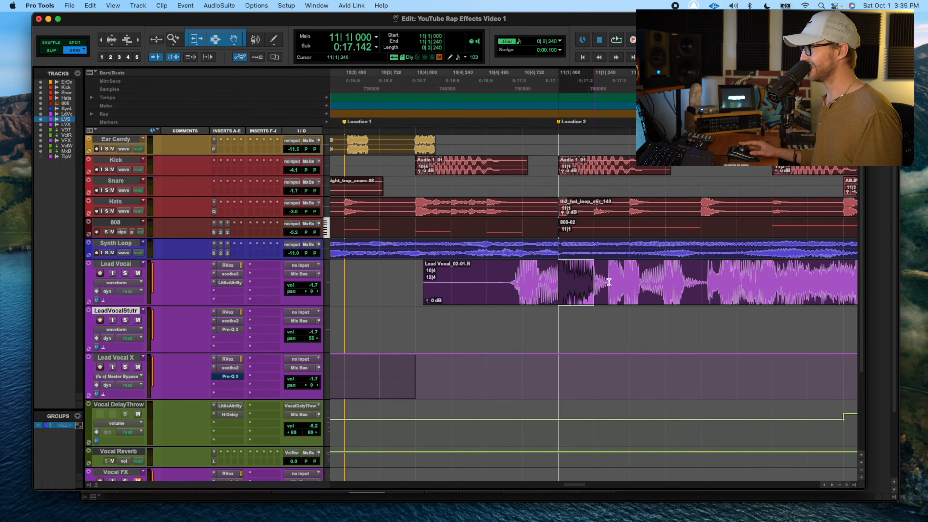
key(r)
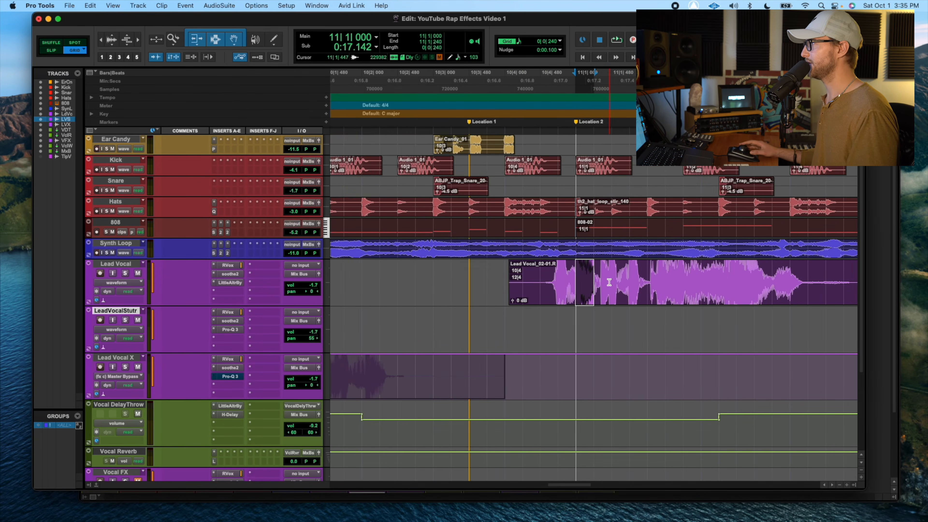
- Play the mix from 10|3|480, recheck the Lead Vocal section from 11|1|000 to 11|1|240, and return to 10|3|480
click(475, 315)
key(space)
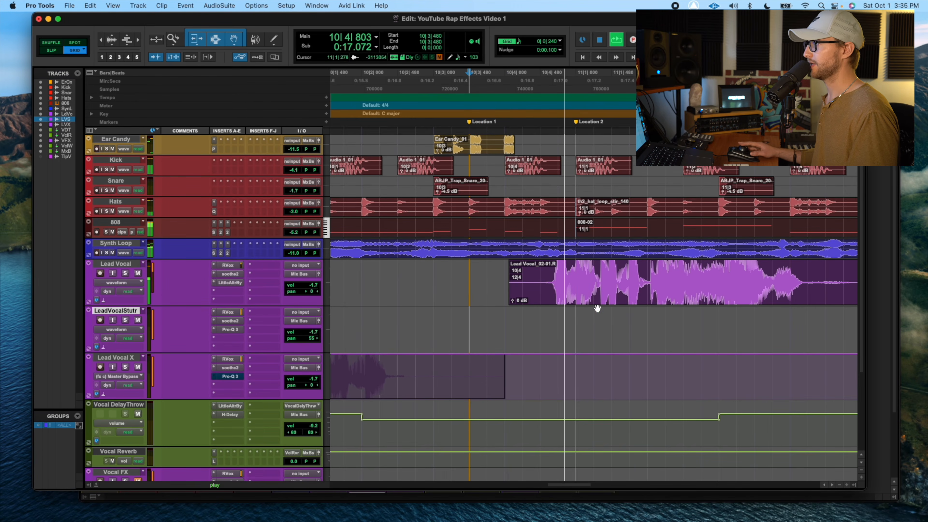
key(space)
drag(579, 283, 596, 278)
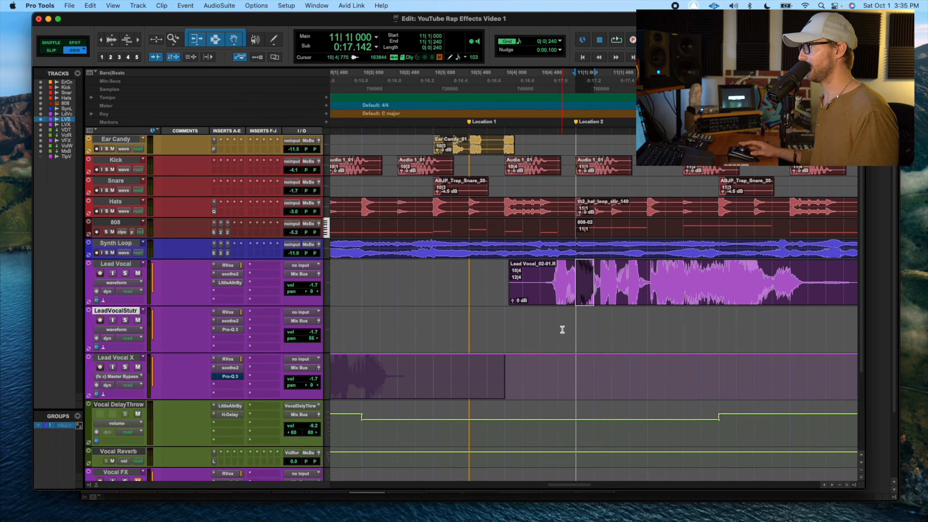
click(558, 322)
drag(575, 280, 599, 278)
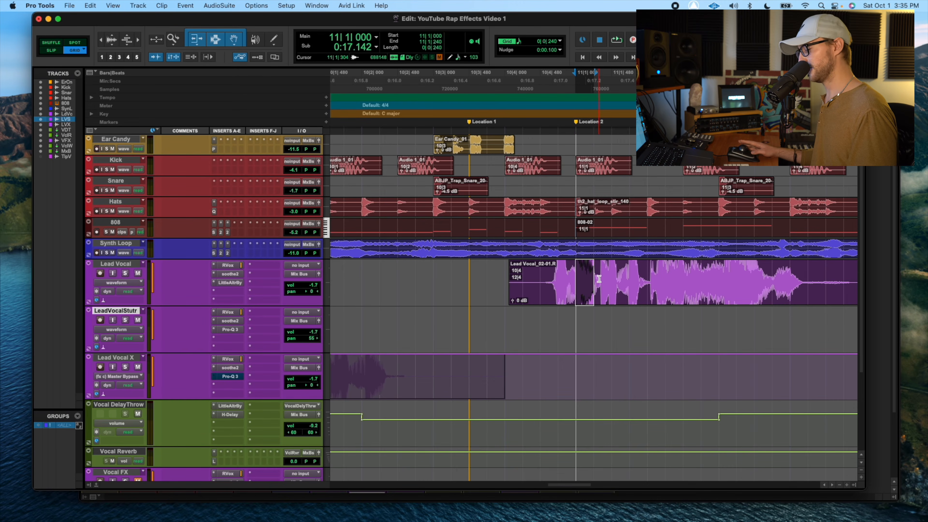
click(470, 321)
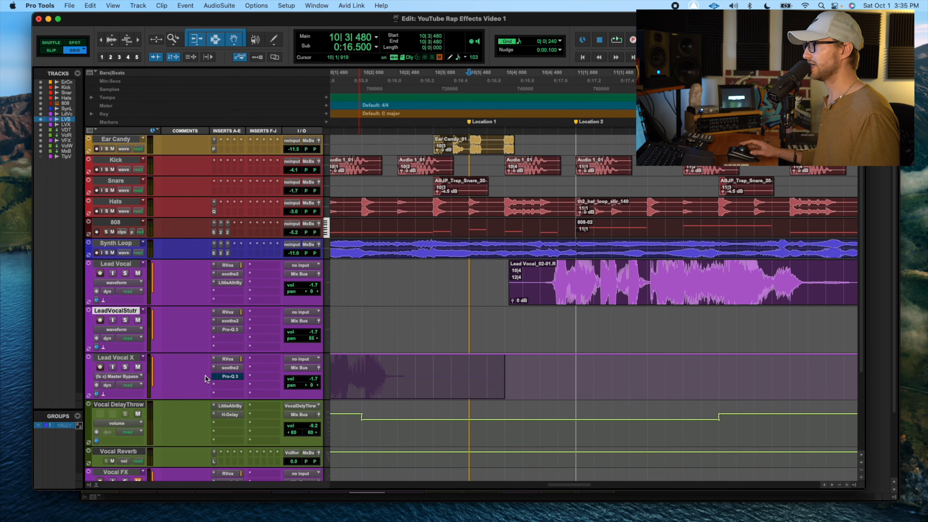
- Move the Vocal FX track directly below Lead Vocal and remove its Little AlterBoy insert
drag(126, 475, 121, 309)
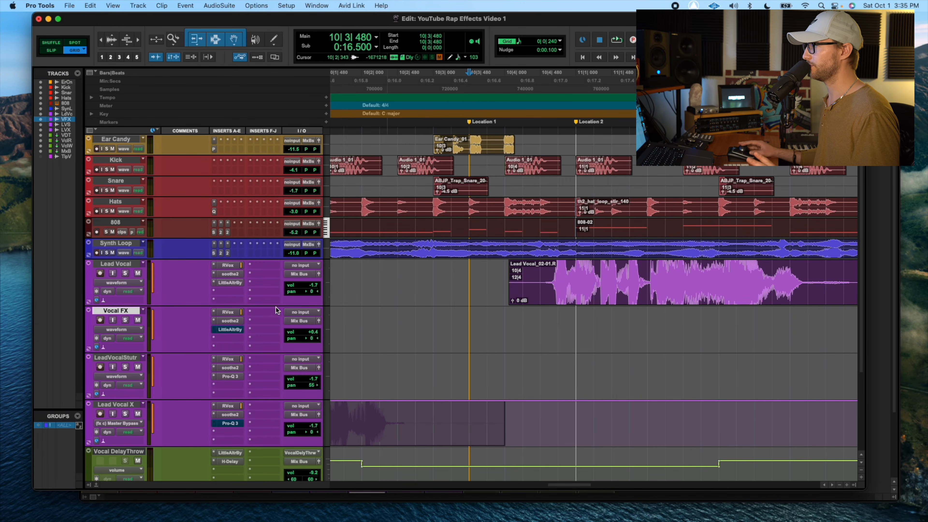
click(232, 330)
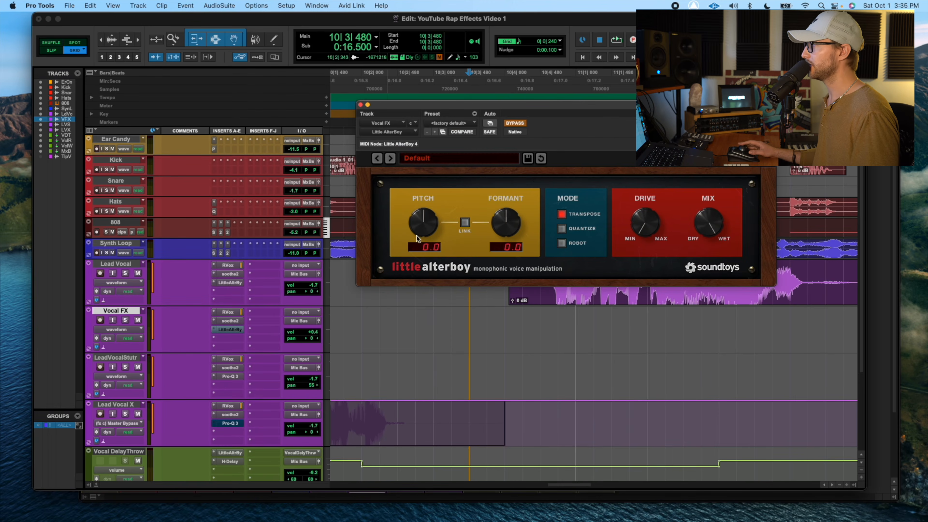
click(361, 105)
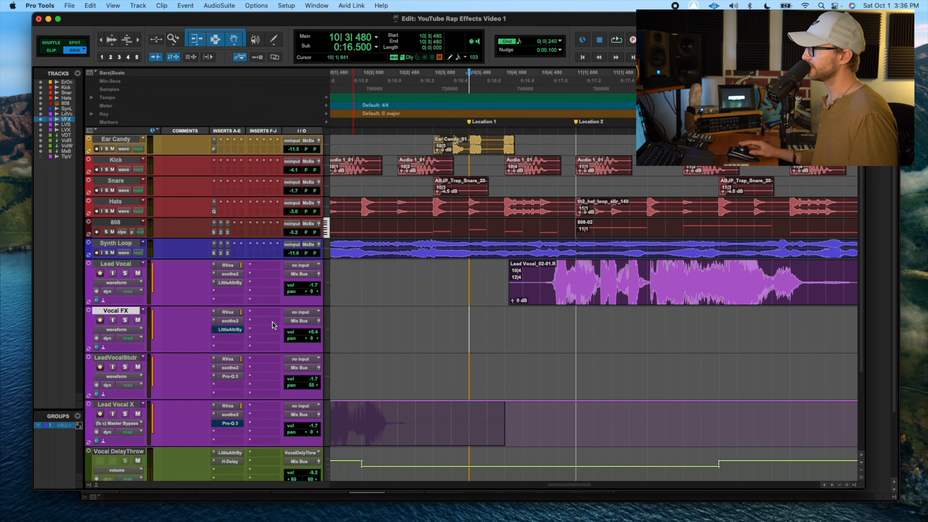
click(215, 332)
click(236, 294)
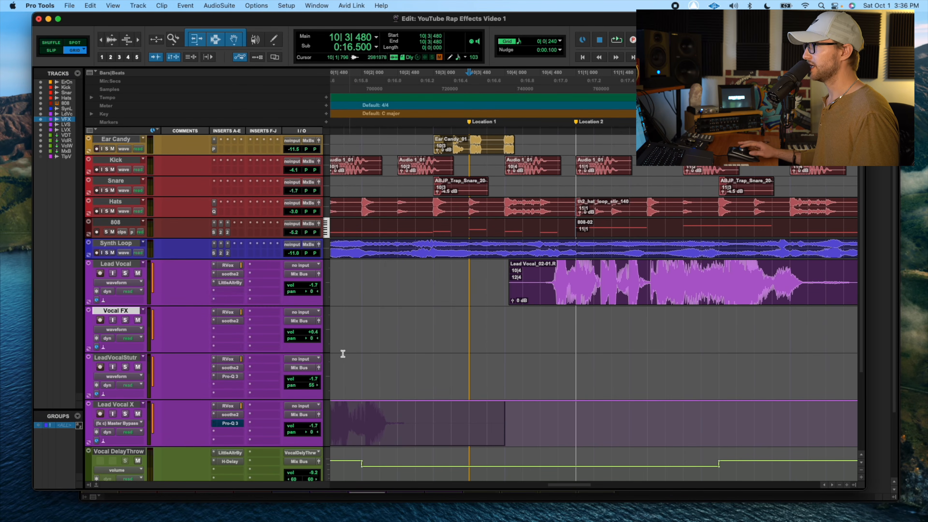
- Copy the Lead Vocal piece from 11|1|000 to 11|1|240 and paste it on the Vocal FX track at 10|3|480
drag(114, 311, 130, 264)
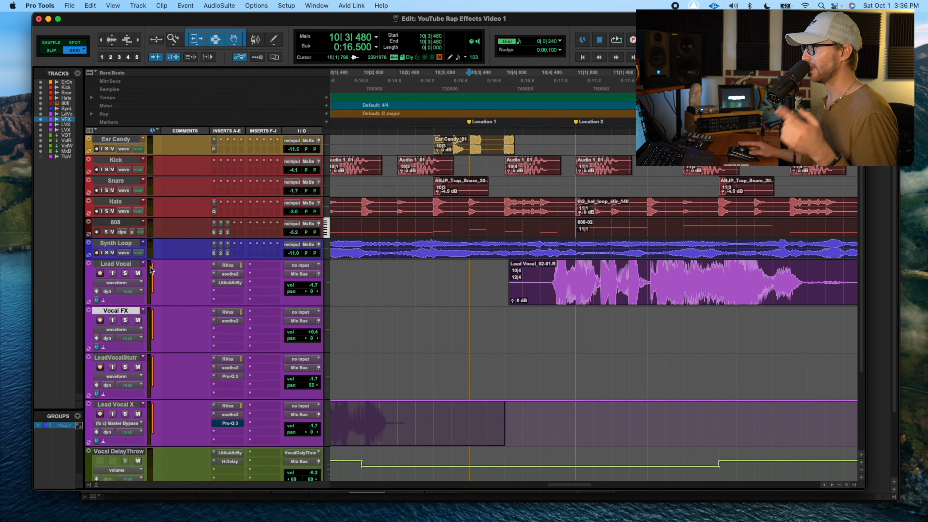
drag(578, 279, 589, 278)
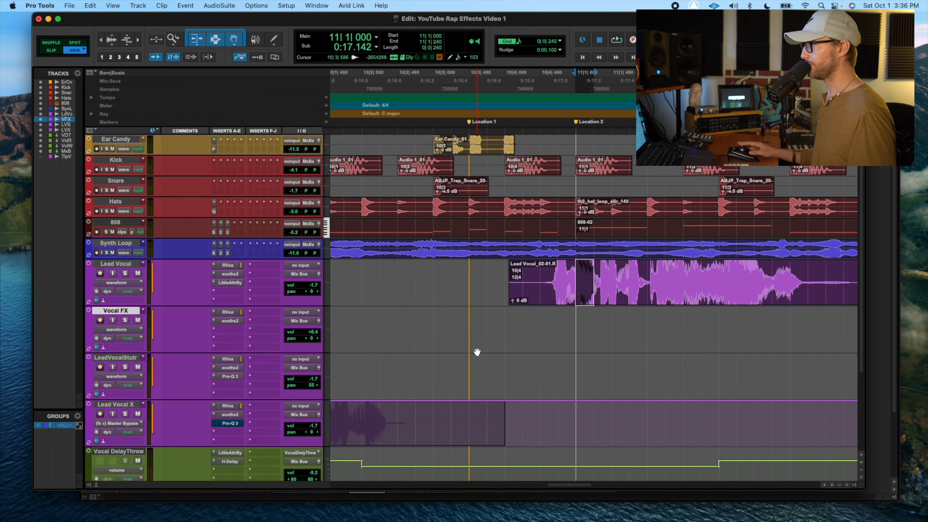
click(472, 323)
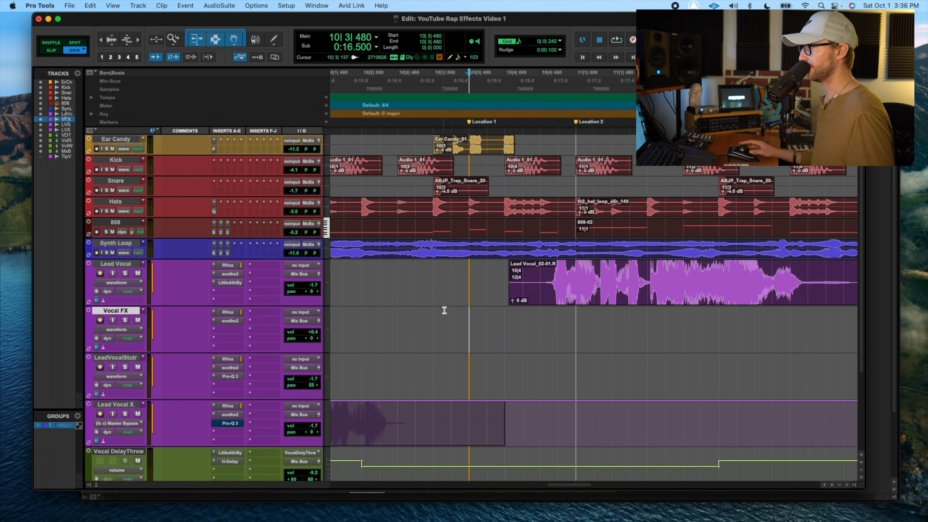
key(super+Tab)
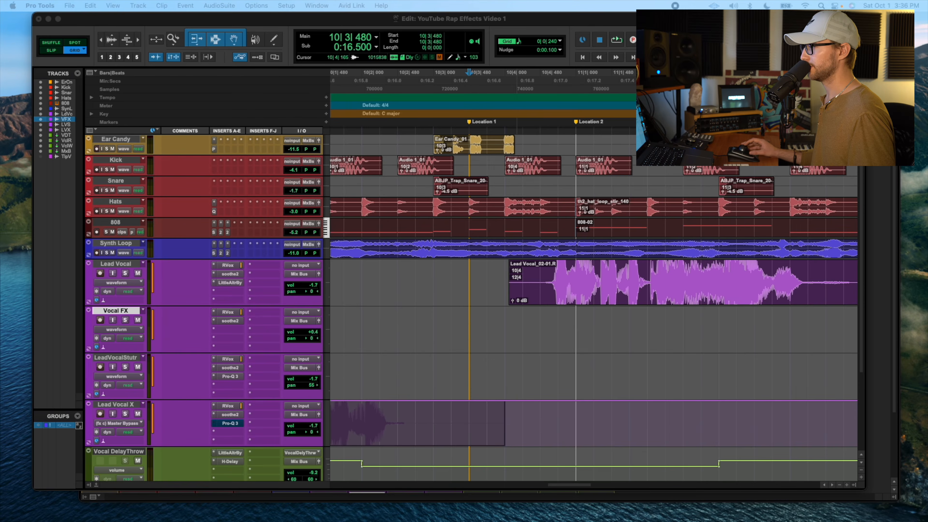
key(super+v)
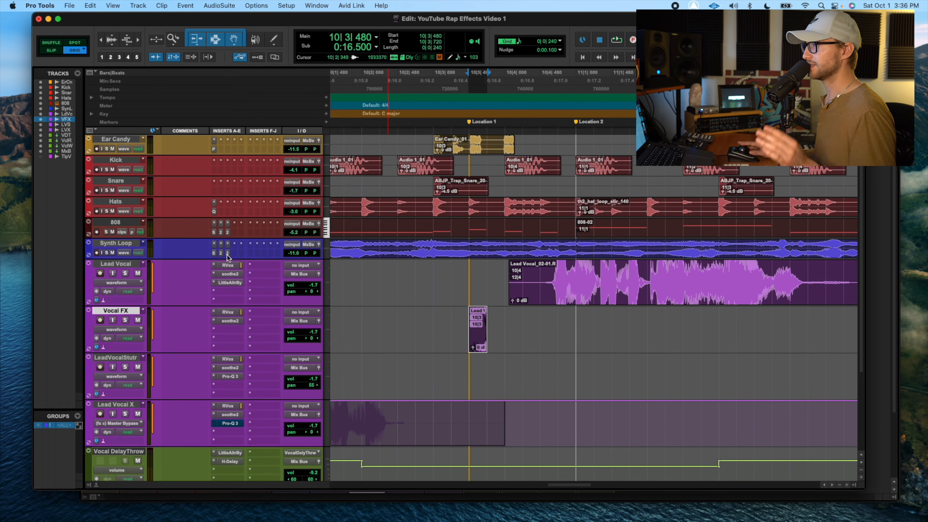
- Duplicate the pasted vocal piece five times on the Vocal FX track, filling it up to 11|1|000
click(129, 264)
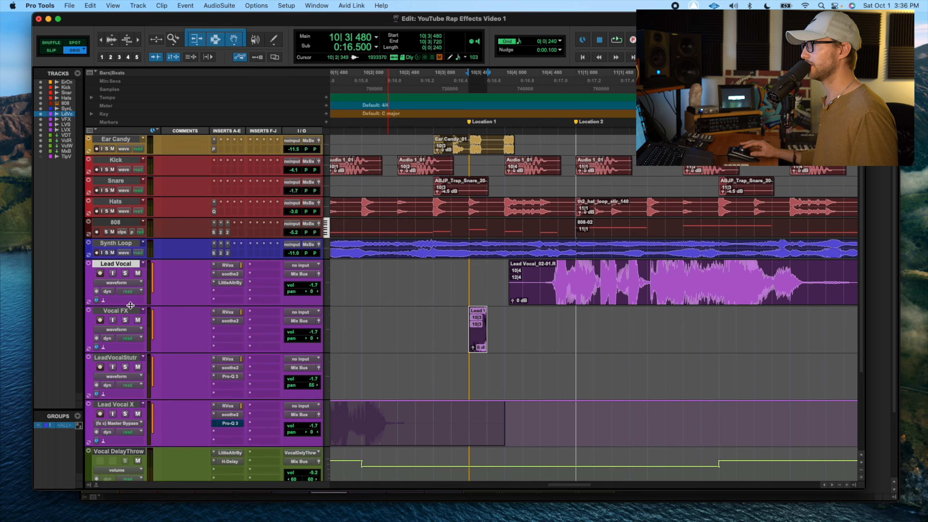
click(137, 311)
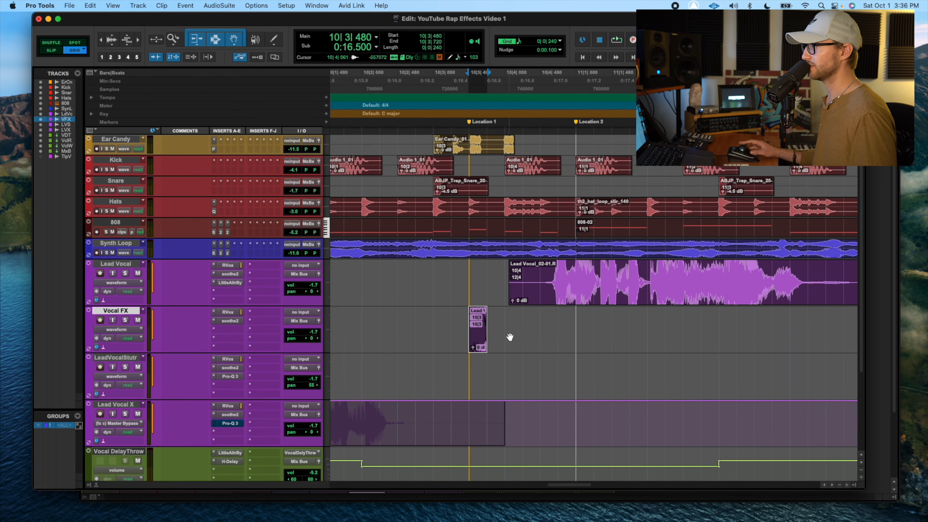
key(super+d)
key(super+d)
key(super+d)
key(super+d)
key(super+d)
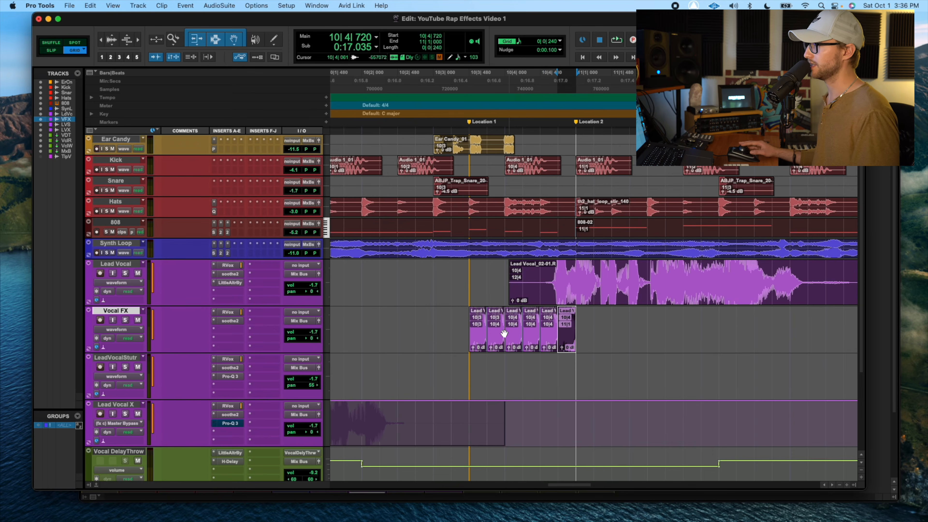
- Add fades to the six repeated pieces within 10|3|240 to 11|1|480 and play the mix from 10|2|240
click(450, 322)
drag(449, 321, 607, 329)
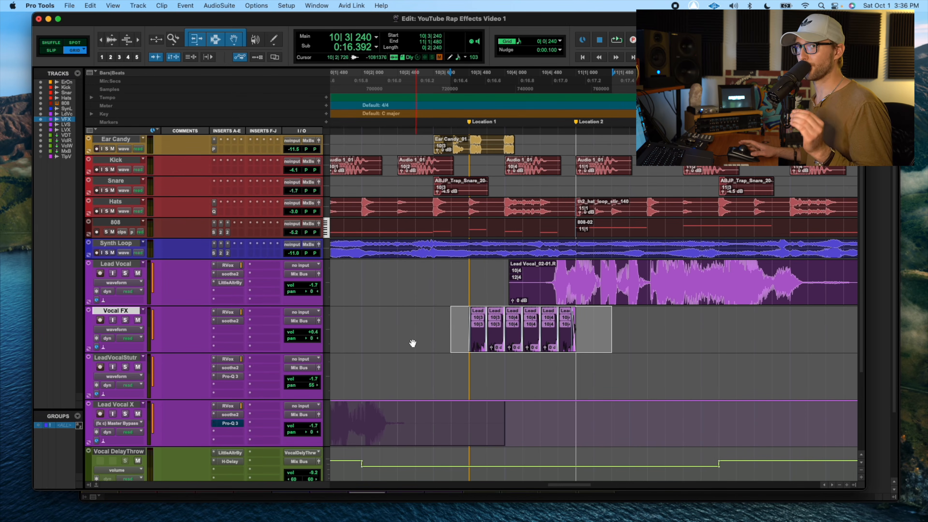
click(376, 331)
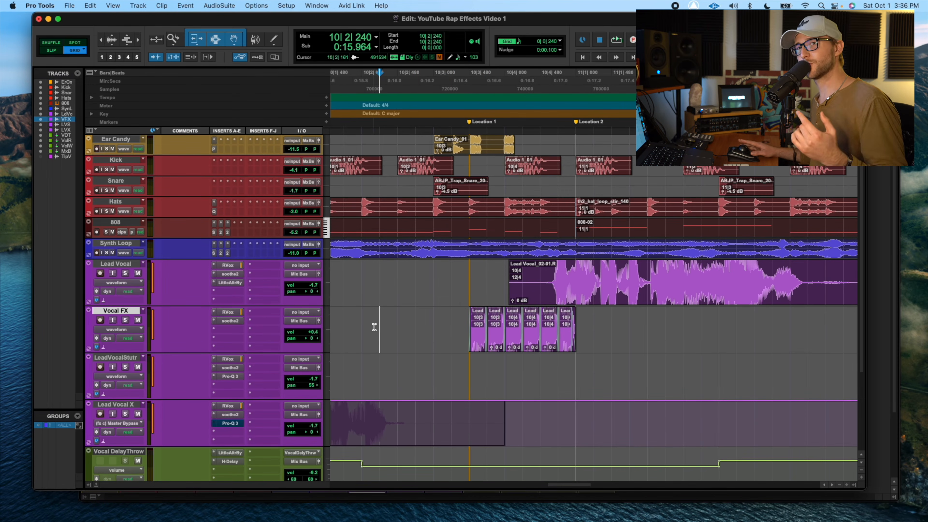
key(space)
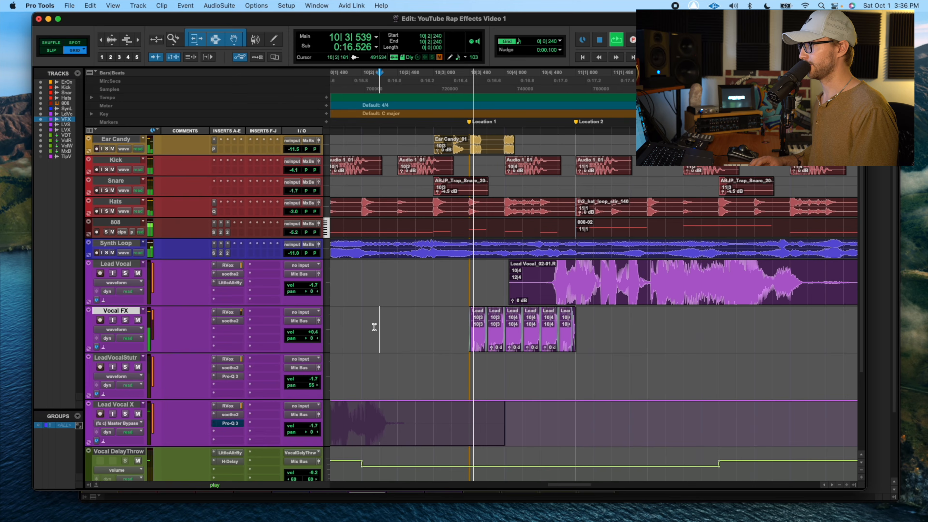
key(space)
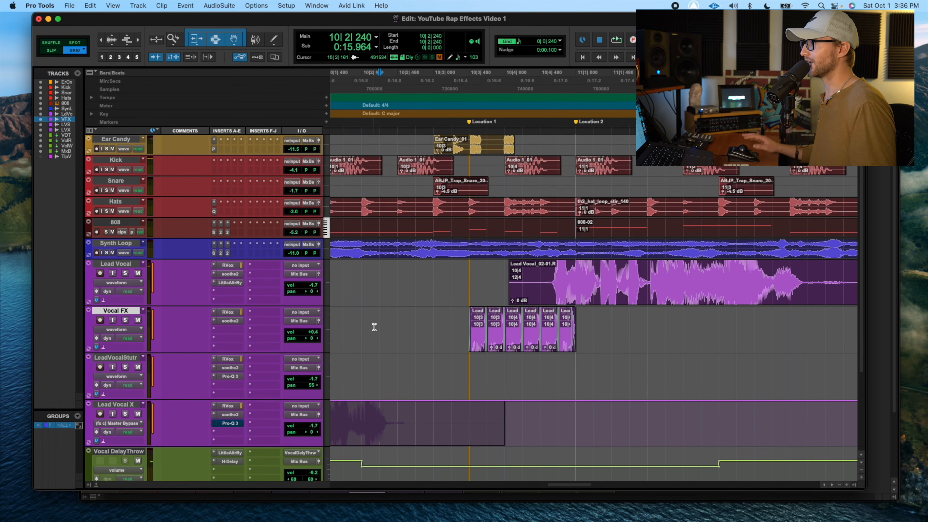
- Show the Vocal FX track's pan automation and clear it around the repeated pieces, from 9|4|480 to 13|2|000
click(139, 330)
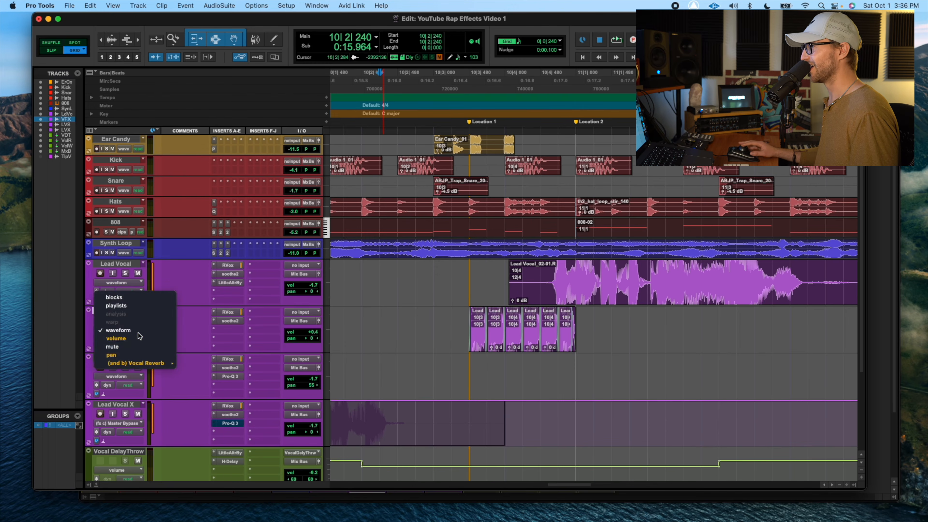
click(132, 355)
key(r)
key(r)
key(r)
click(552, 334)
drag(552, 334, 649, 342)
key(Delete)
click(621, 333)
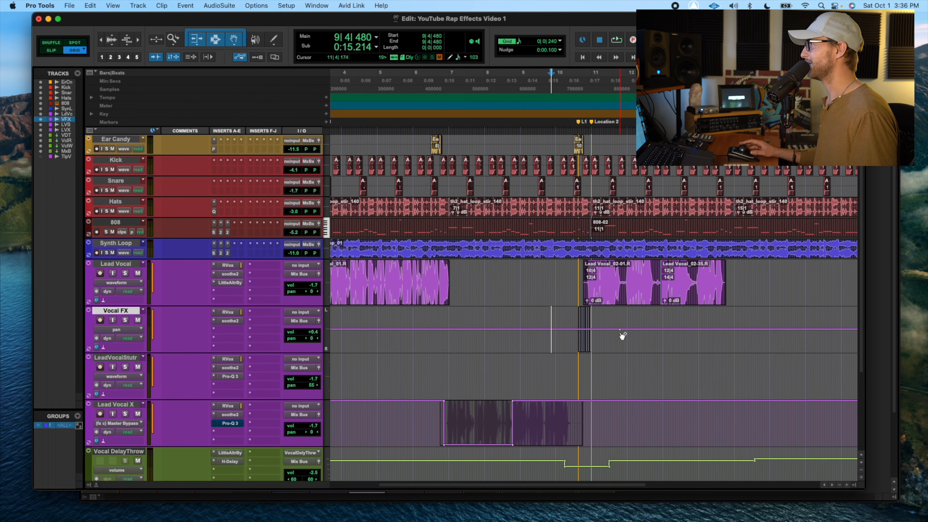
click(606, 328)
key(super+z)
key(super+z)
drag(568, 329, 600, 315)
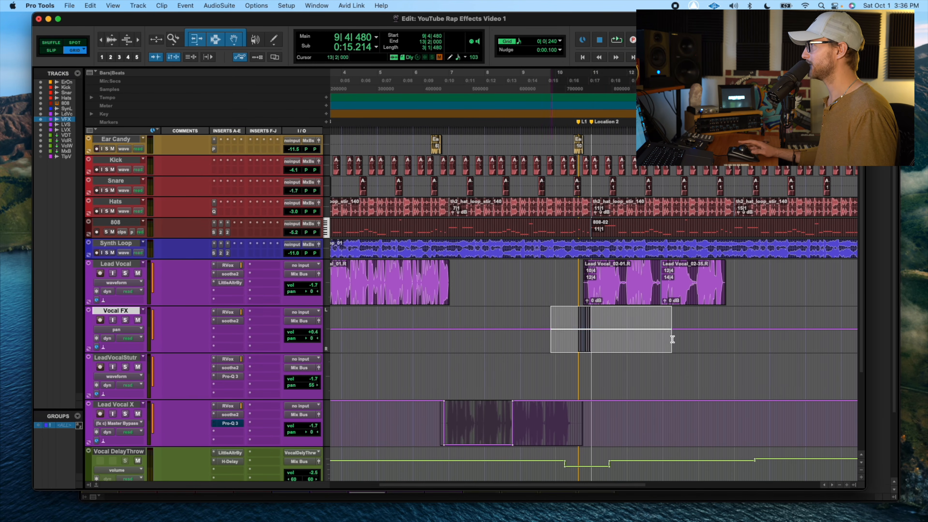
- Return the Vocal FX track to waveform view and set the play position to 10|3|000
click(116, 329)
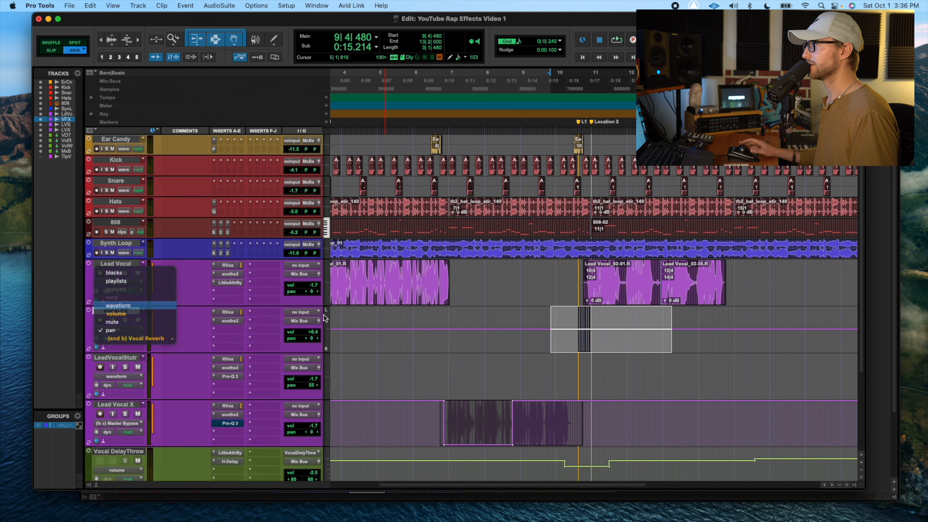
click(118, 305)
scroll(512, 321, up, 5)
click(545, 323)
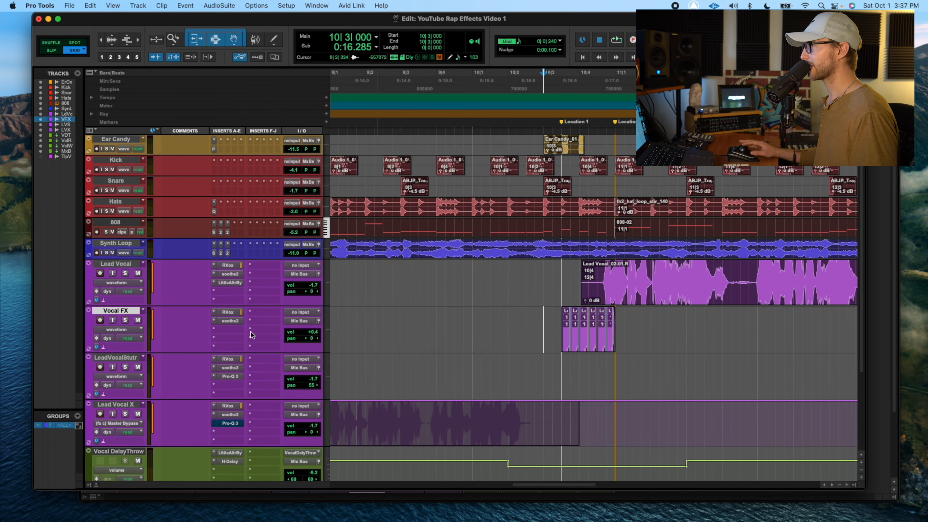
- Insert RVerb (mono/stereo) on the Vocal FX track, set its reverb type to Reverse and keep the vocal pieces unobstructed
click(234, 329)
mouse_move(234, 331)
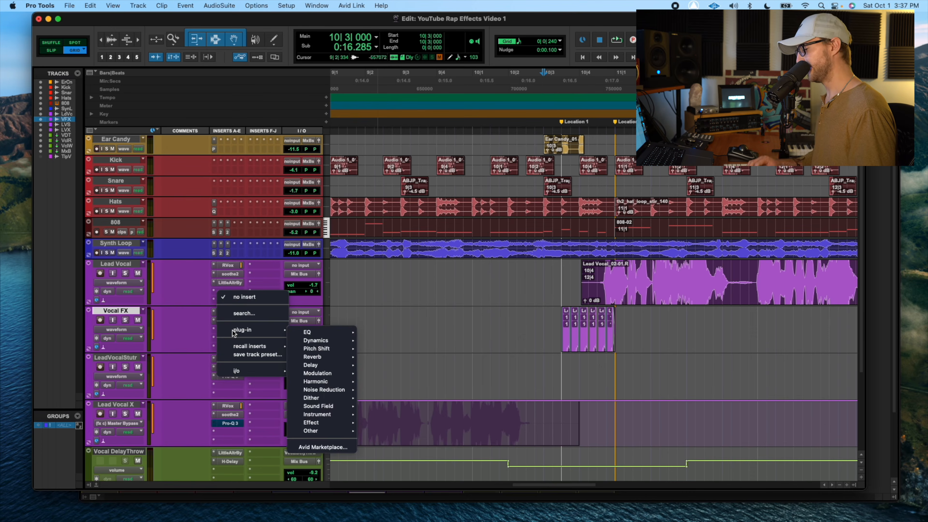
click(244, 313)
text(rvox)
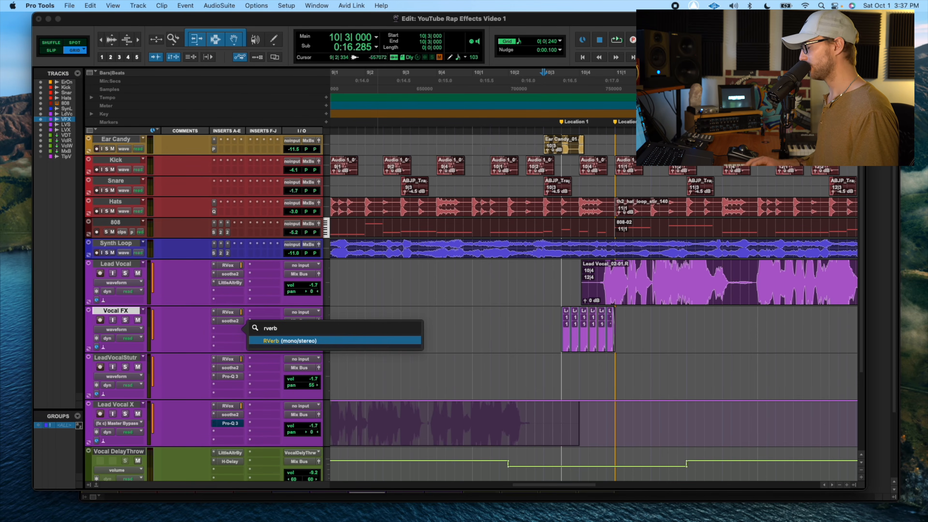
key(Return)
scroll(512, 158, down, 3)
scroll(527, 163, down, 2)
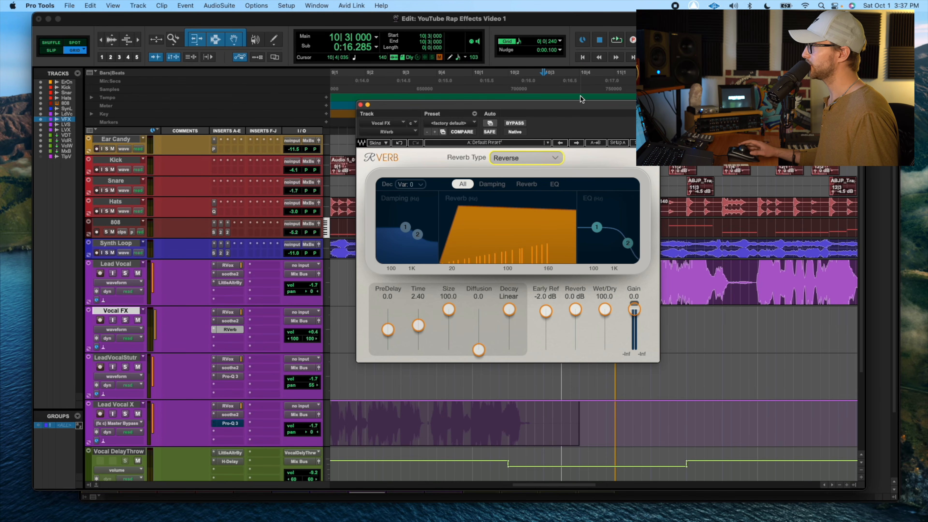
drag(581, 108, 452, 51)
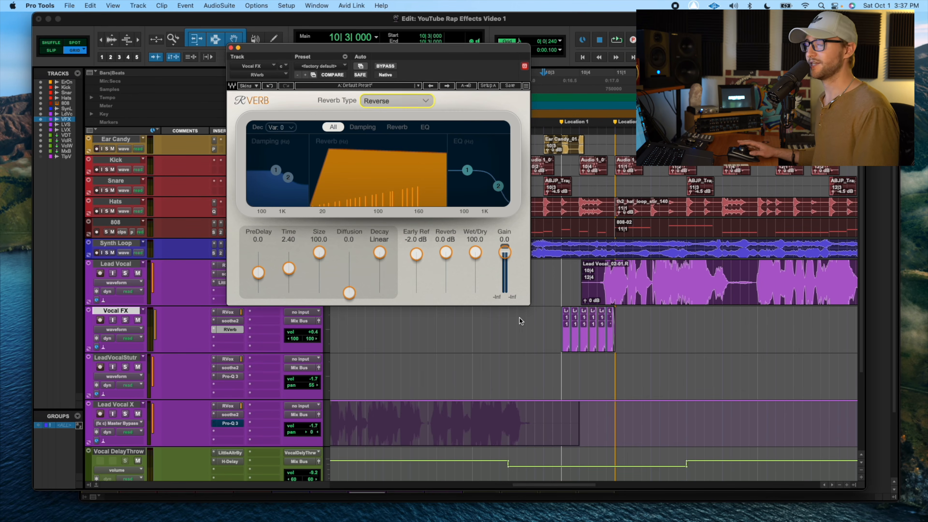
- Lower RVerb's Wet/Dry to 79.6 while auditioning the repeated pieces from 10|3|000 and 10|3|240, and close the plug-in
click(544, 320)
key(space)
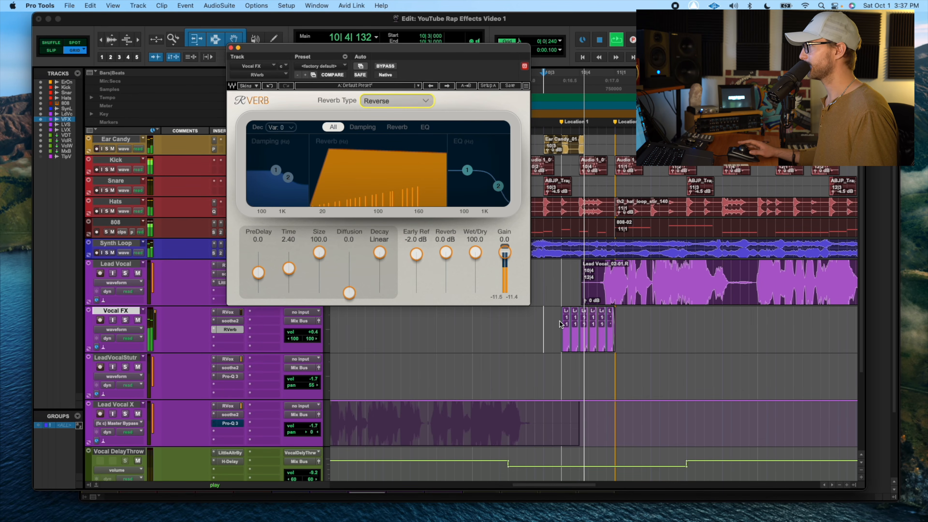
key(space)
drag(474, 252, 475, 258)
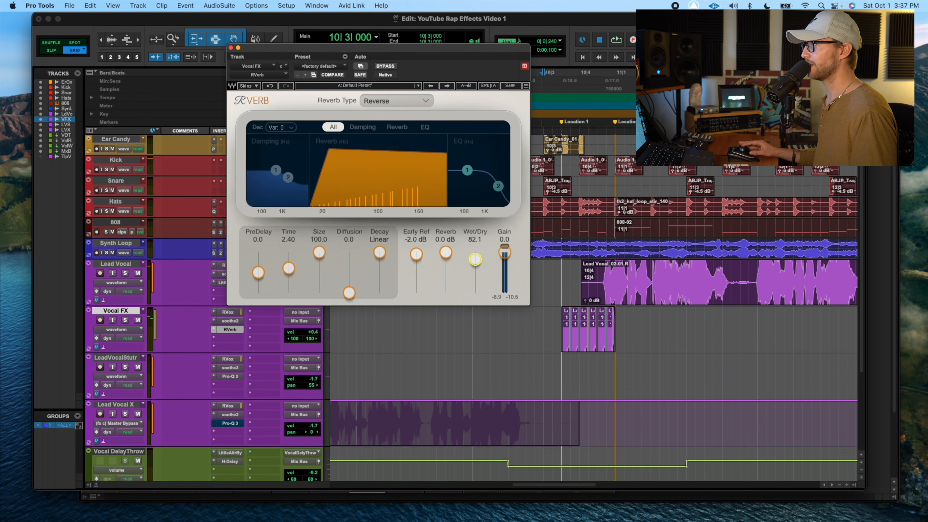
click(553, 320)
key(space)
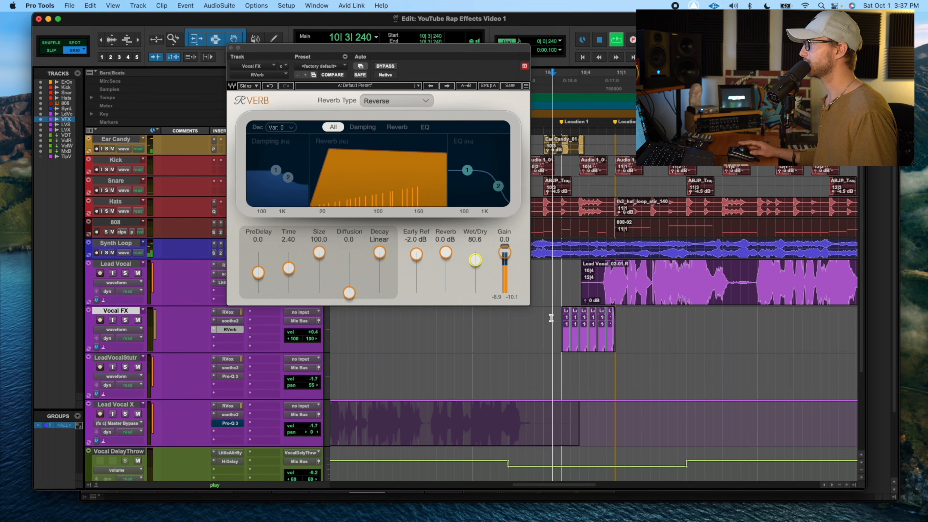
key(space)
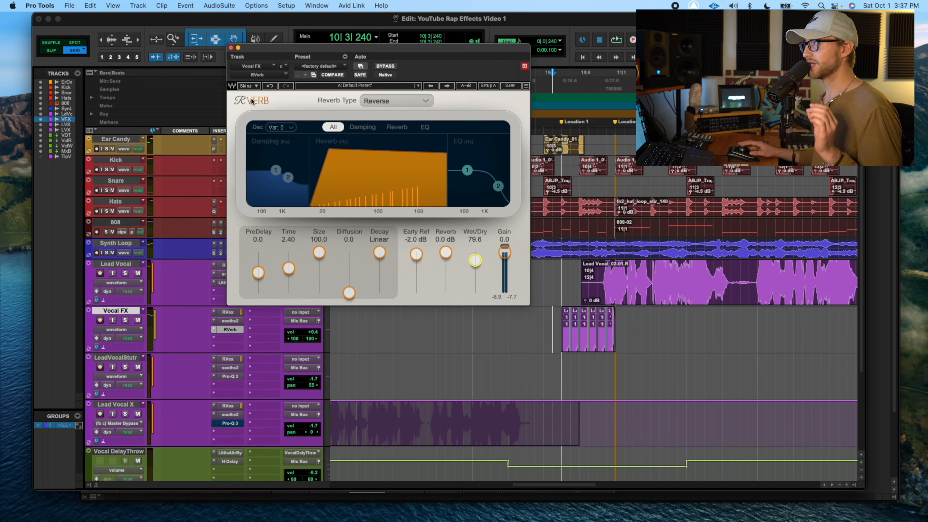
click(231, 48)
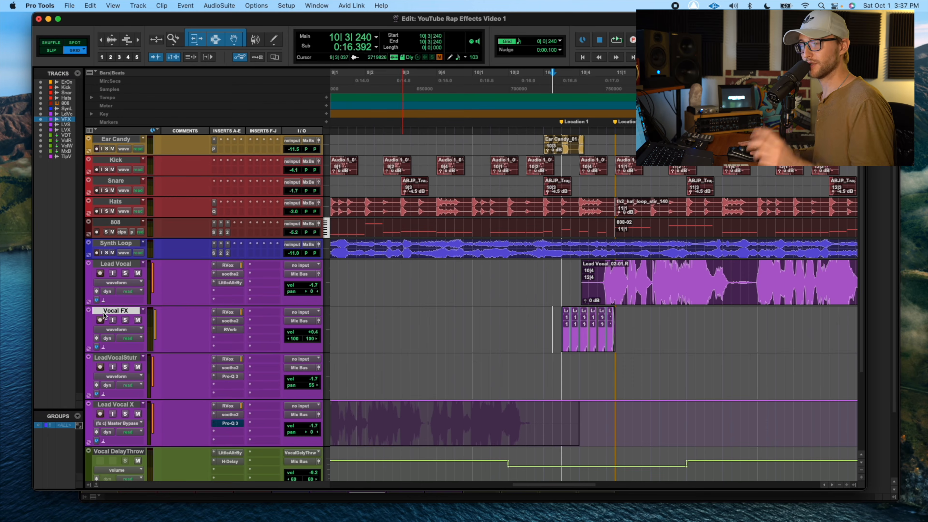
- Insert the PanMan (stereo) auto-panner after RVerb on the Vocal FX track
click(111, 313)
click(111, 312)
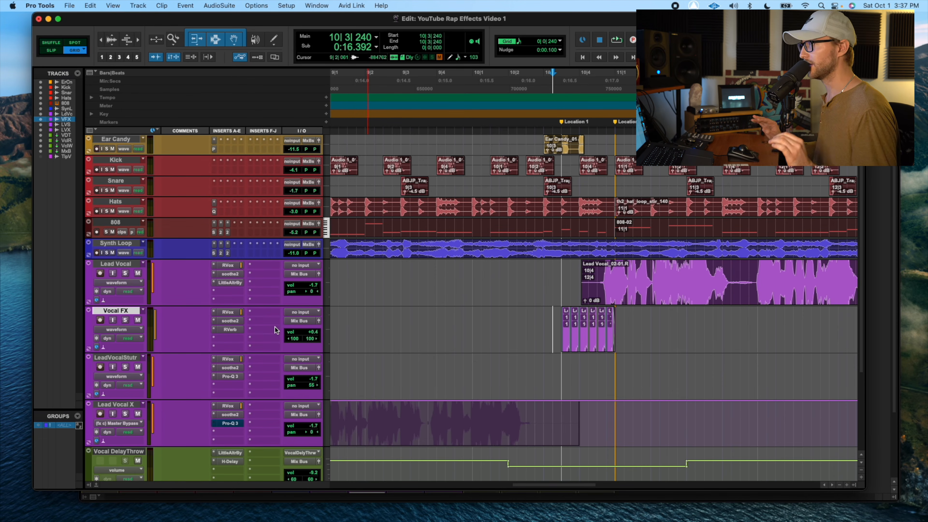
click(231, 343)
click(244, 322)
text(pan)
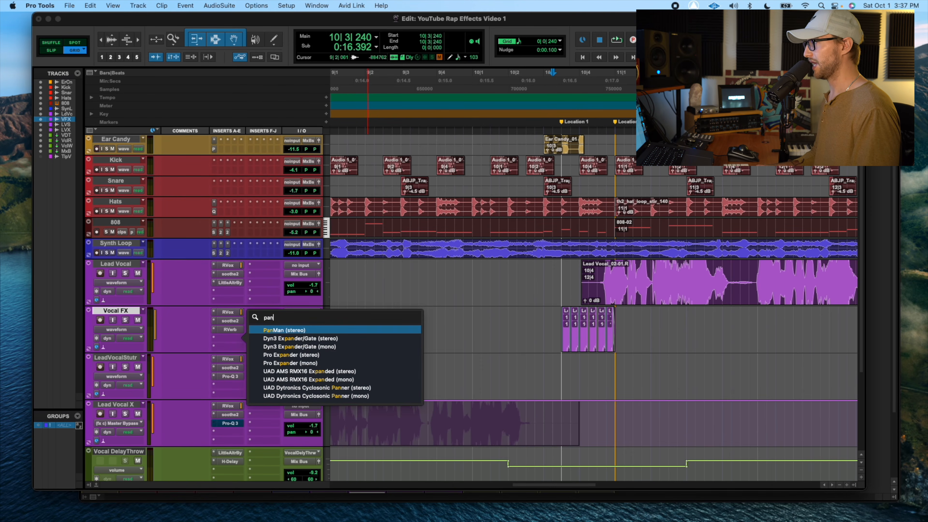
key(Return)
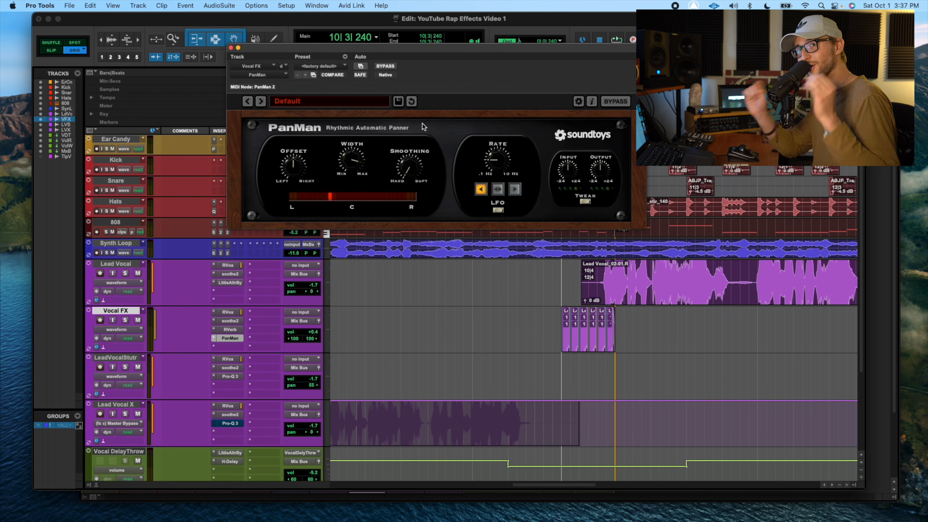
- Set PanMan's width to maximum, turn its smoothing to soft and raise its panning rate
click(551, 326)
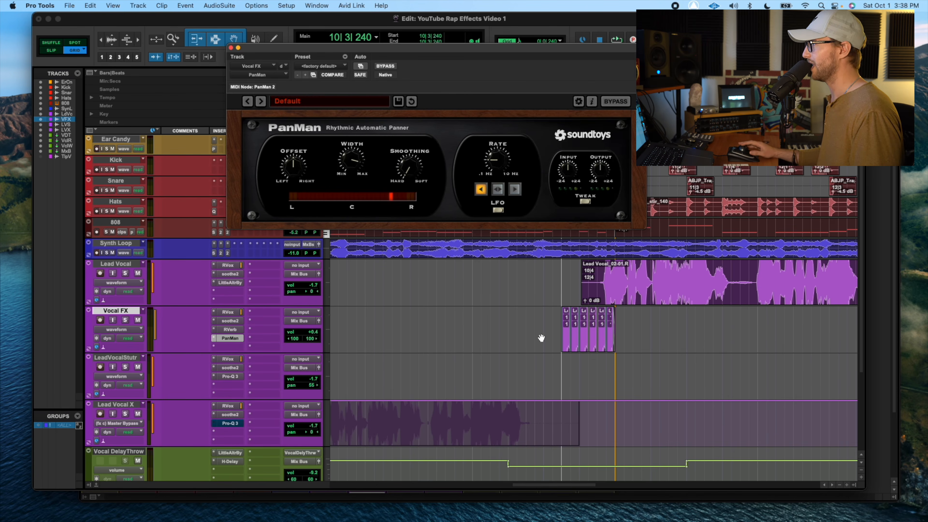
drag(497, 165, 498, 128)
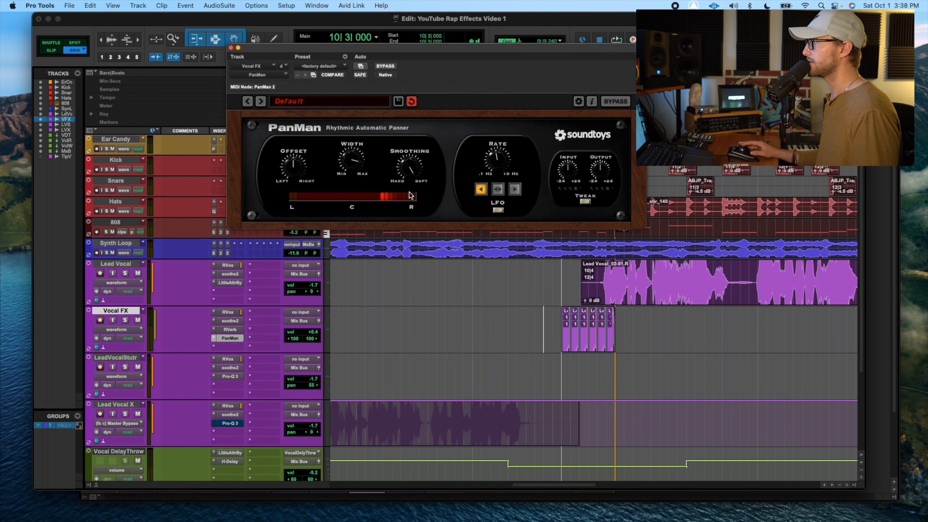
drag(354, 160, 360, 82)
drag(500, 164, 503, 144)
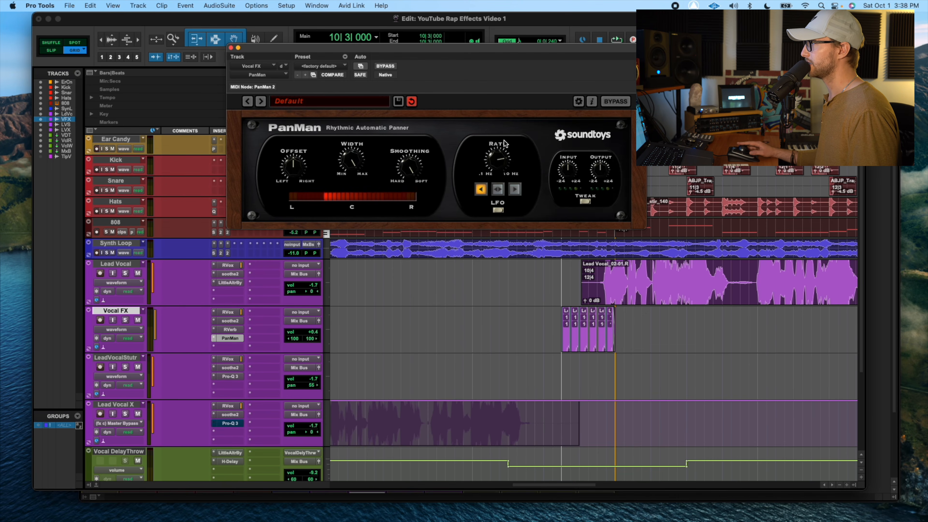
- Audition the panned stutter from 10|3|000 and 10|3|240 while readjusting PanMan's rate
key(space)
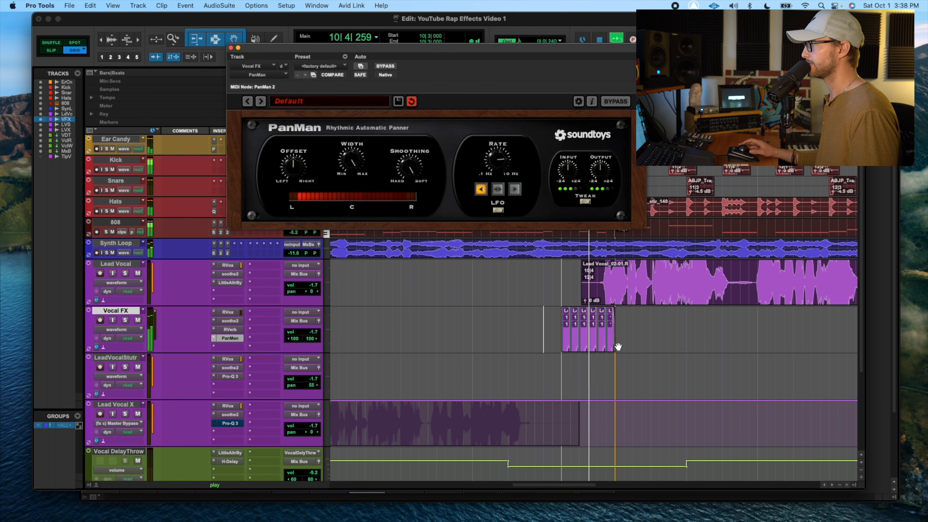
key(space)
click(553, 320)
click(502, 161)
key(space)
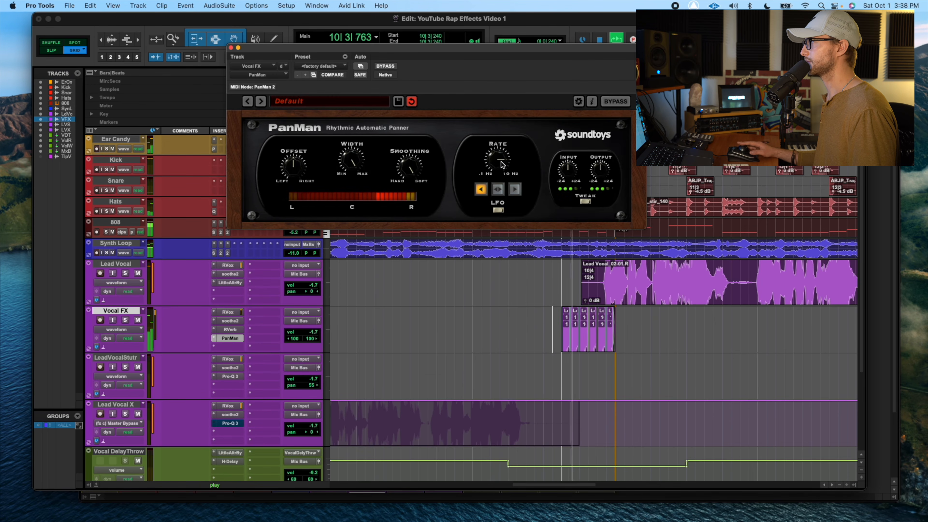
key(space)
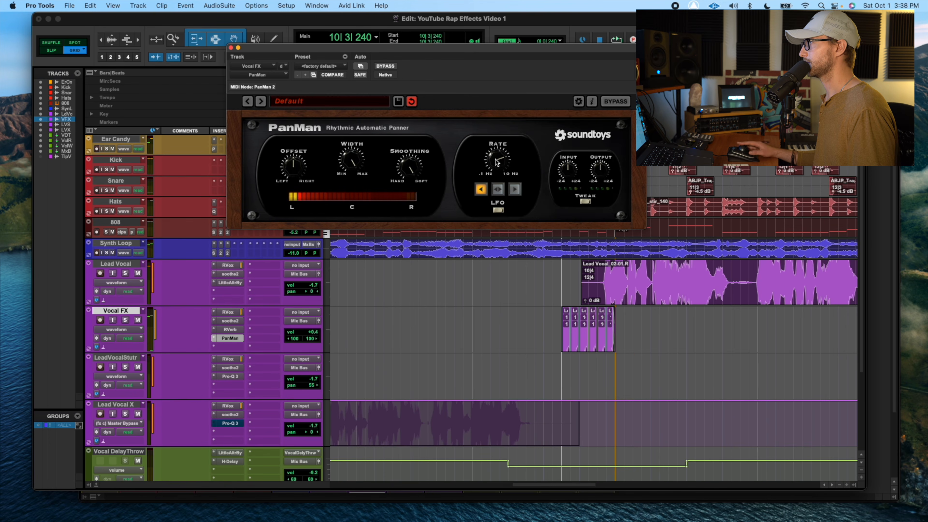
- Audition the panned stutter from 10|3|240, then display the Vocal FX track's volume automation and delete its breakpoints across the stutter
key(space)
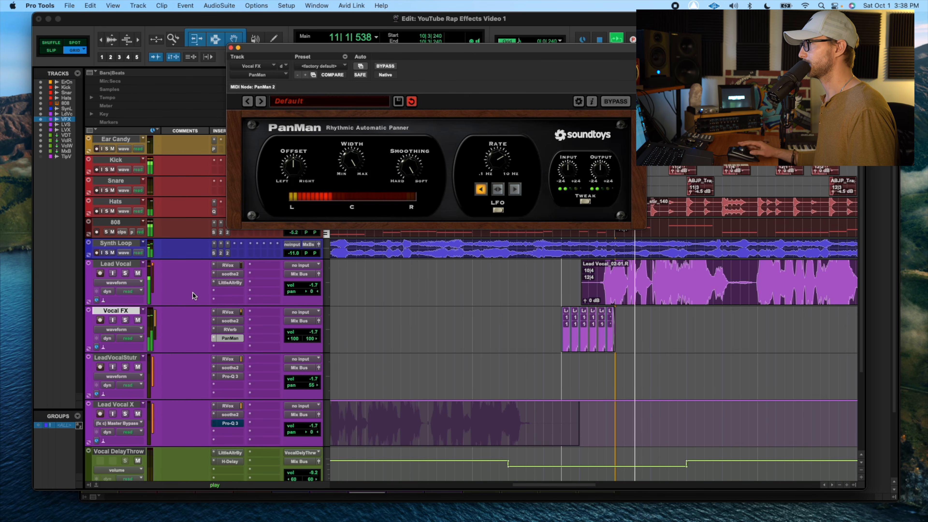
key(space)
click(117, 329)
mouse_move(139, 372)
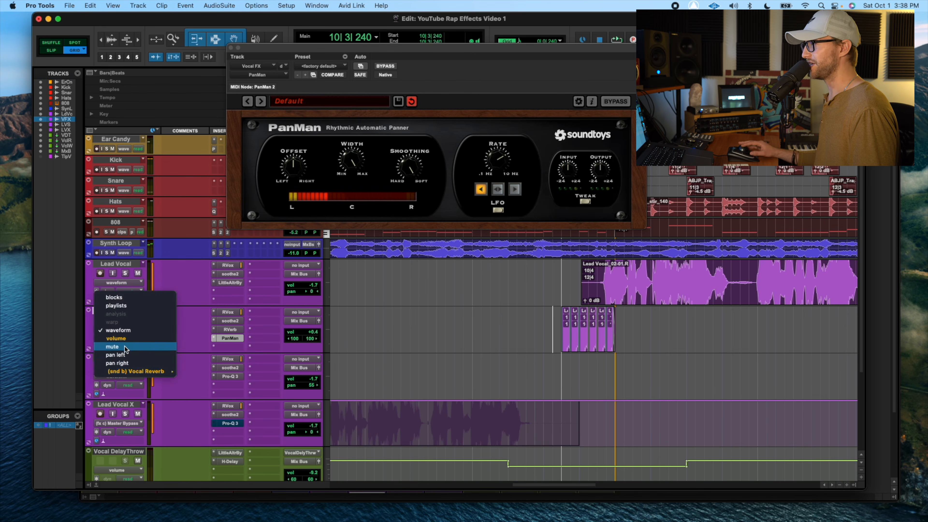
click(115, 338)
drag(552, 332, 640, 337)
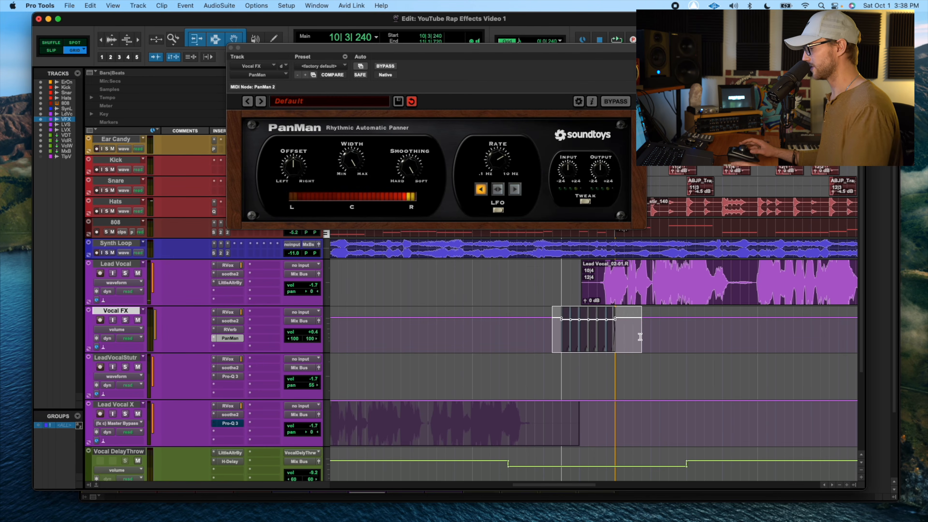
key(Delete)
- Shape the Vocal FX volume automation to dip at the stutter's start and ramp back up to its end, then audition it
click(553, 318)
drag(561, 318, 561, 323)
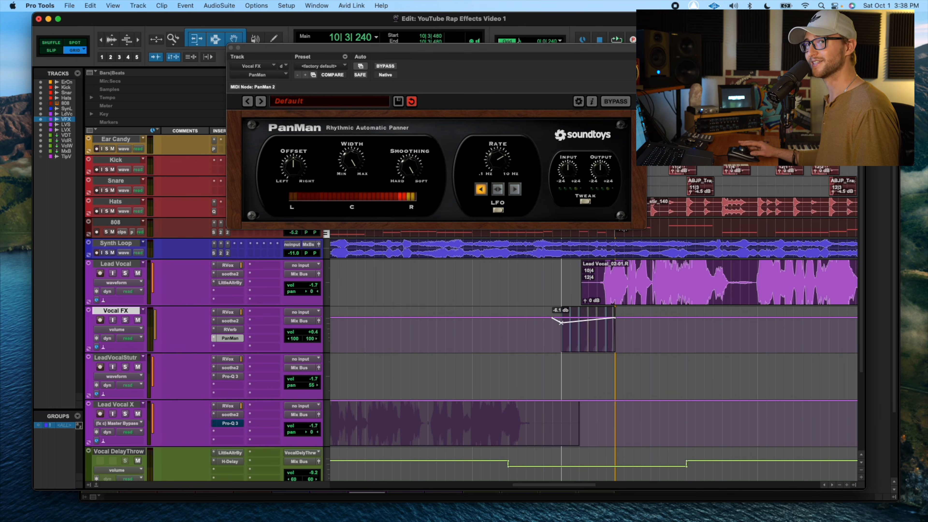
drag(561, 323, 562, 324)
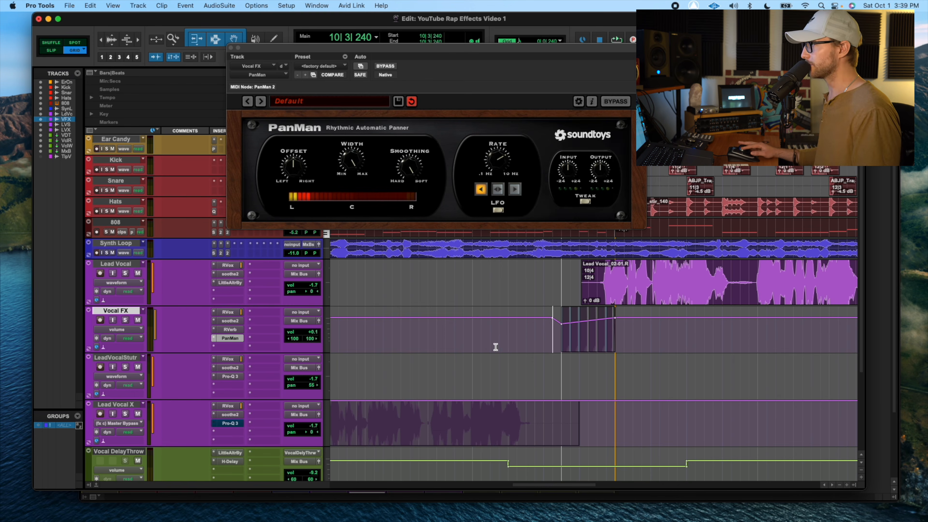
key(space)
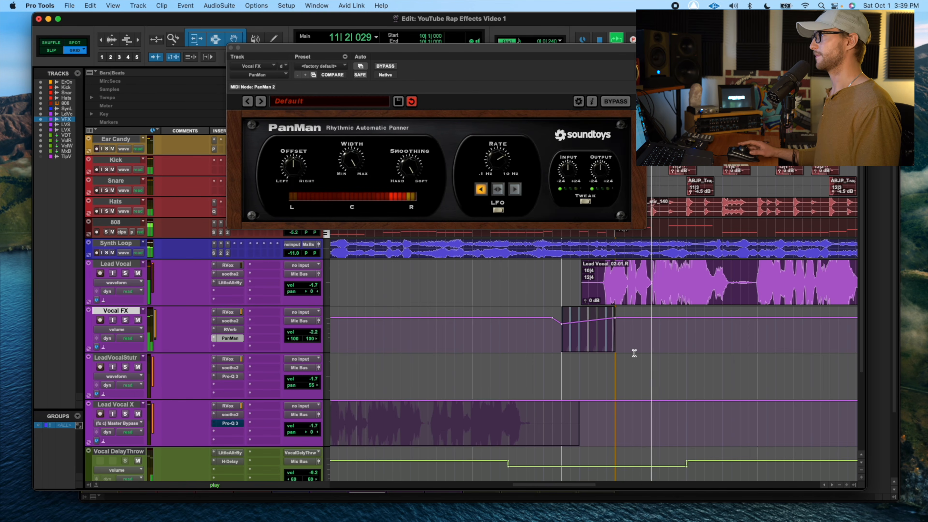
key(space)
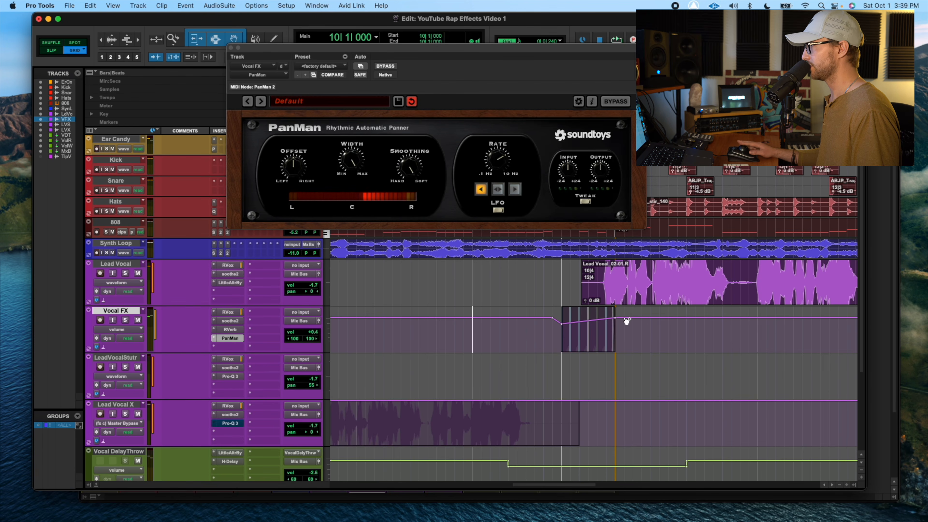
- Solo and audition the Vocal FX track, then drop its volume automation to the minimum right after the stutter
key(shift+s)
key(space)
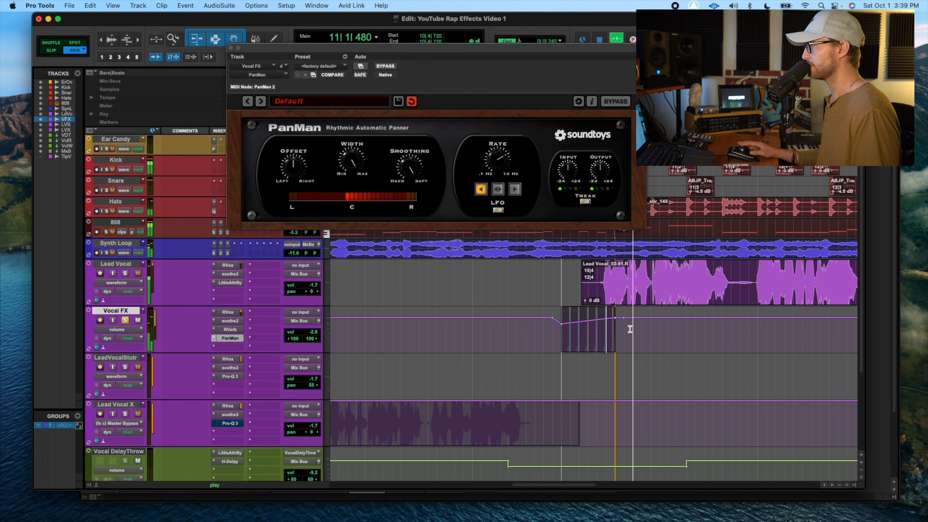
key(space)
drag(615, 317, 628, 350)
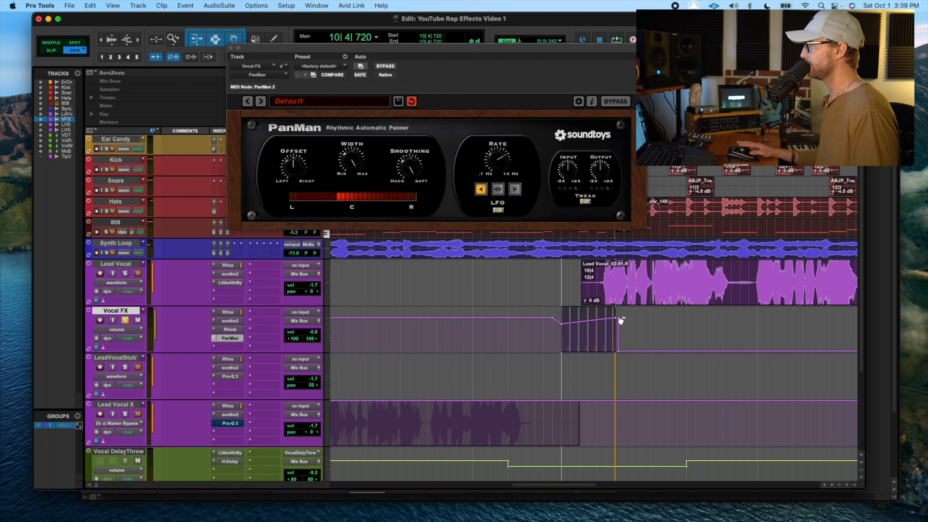
- Audition the soloed stutter from 10|3|000 with the new volume cutoff, then unsolo the Vocal FX track
drag(601, 278, 770, 278)
click(770, 277)
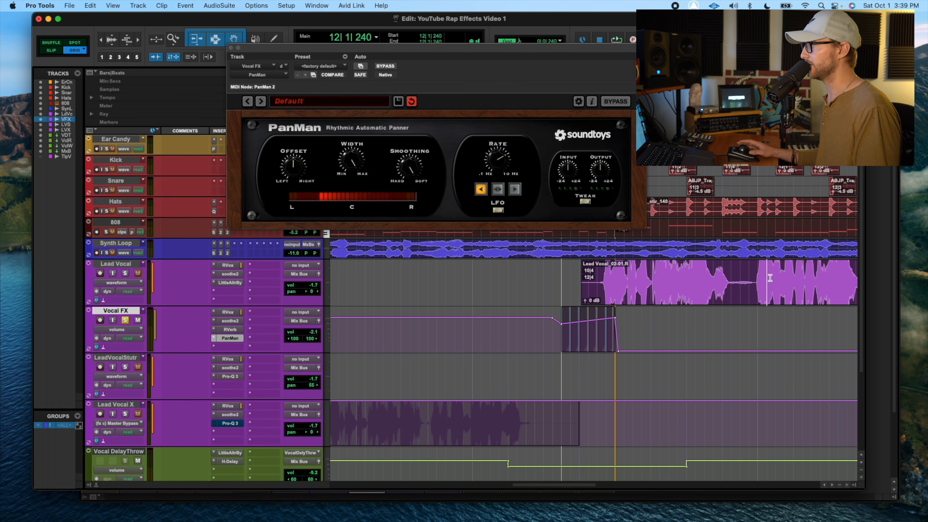
click(544, 332)
key(space)
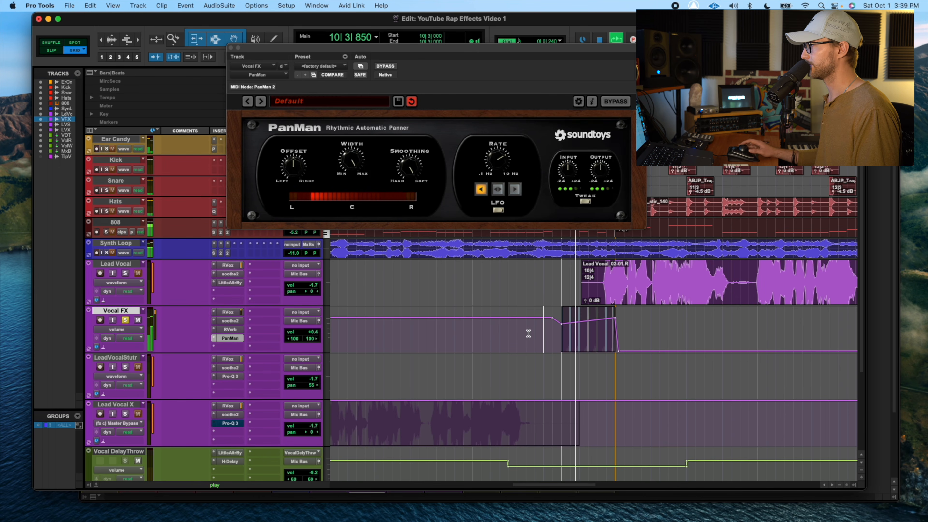
key(space)
click(125, 320)
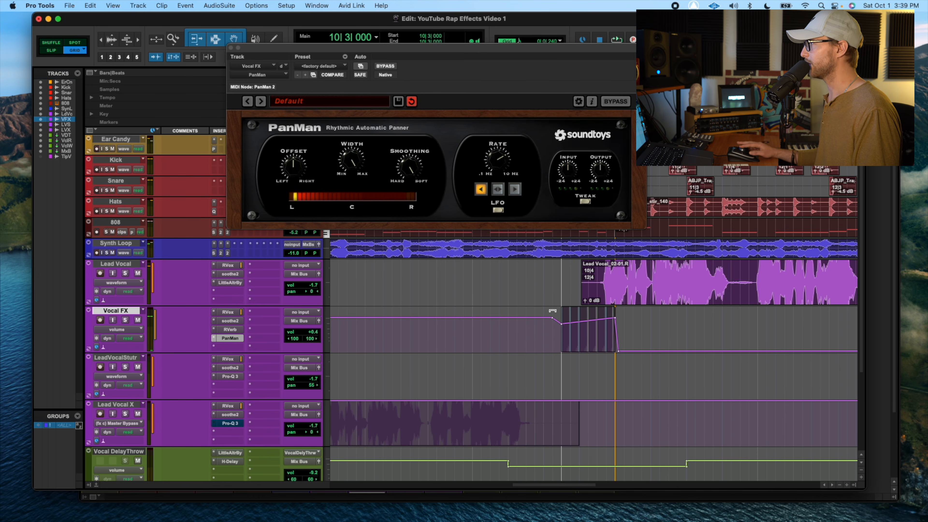
- Lower the Vocal FX volume automation through the stutter, bringing its starting level to -3.7 dB, and close PanMan
drag(621, 310, 622, 315)
click(549, 332)
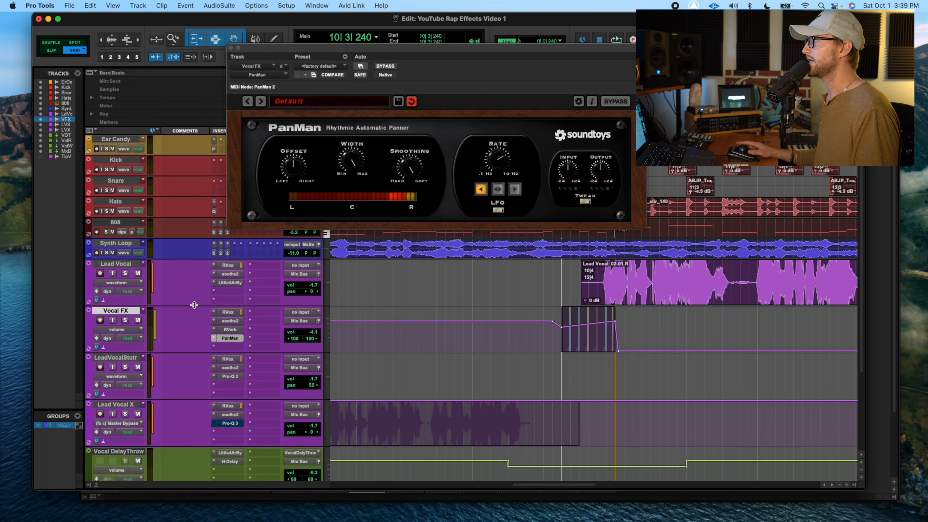
click(230, 47)
- Play the full mix from 10|1|240 through the Vocal FX lead-in into the second vocal section
click(483, 271)
key(space)
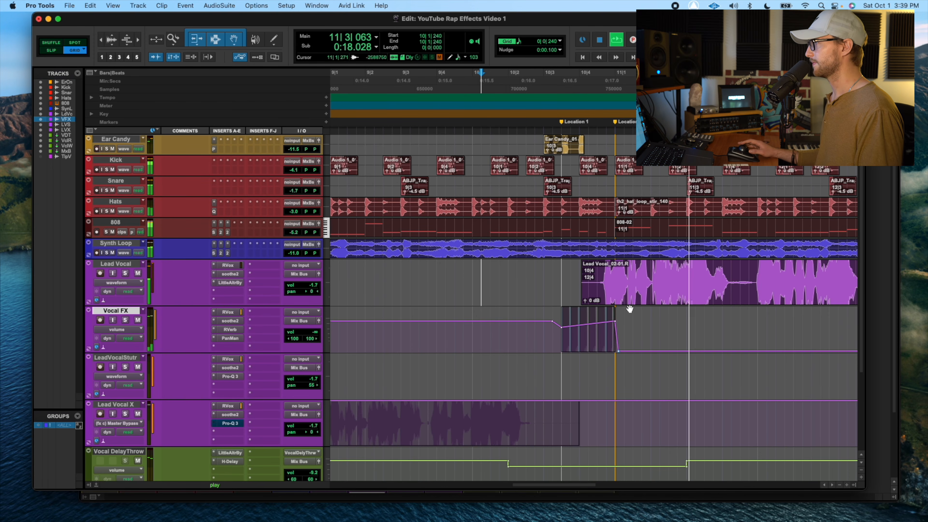
key(r)
key(space)
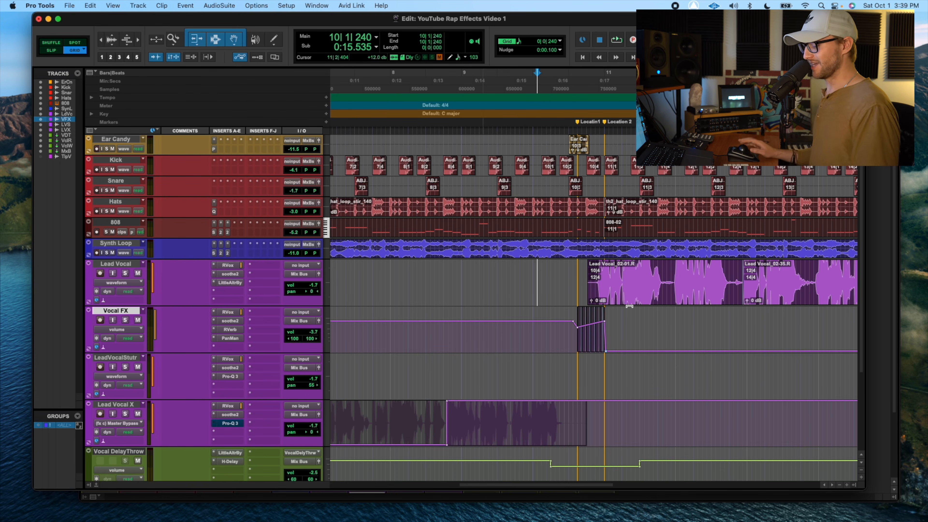
- Play the whole arrangement from 2|2|000 to review all the vocal effects in context
key(r)
key(r)
scroll(421, 339, down, 1)
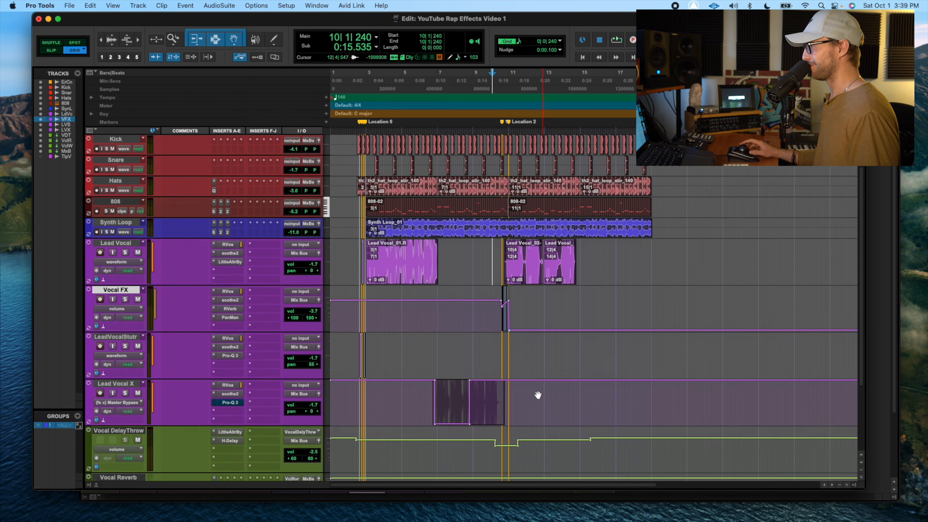
click(358, 311)
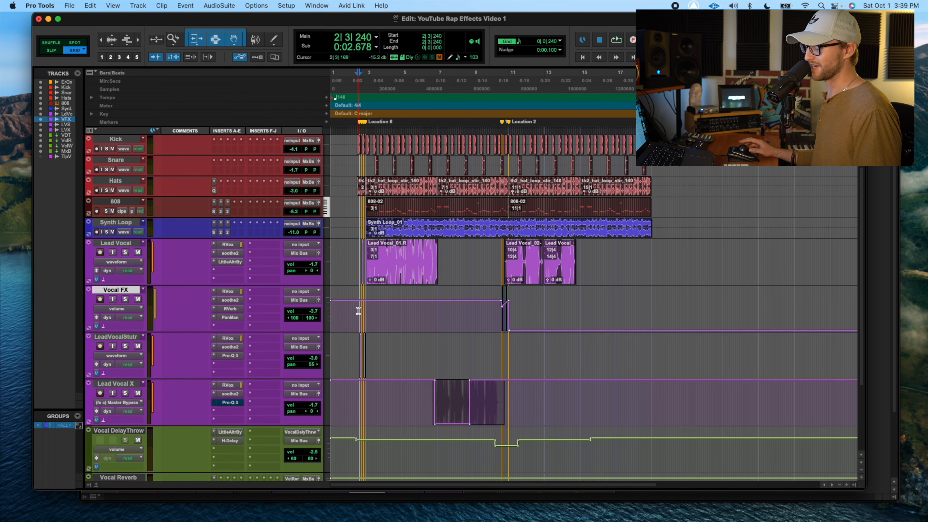
key(t)
key(t)
key(t)
key(t)
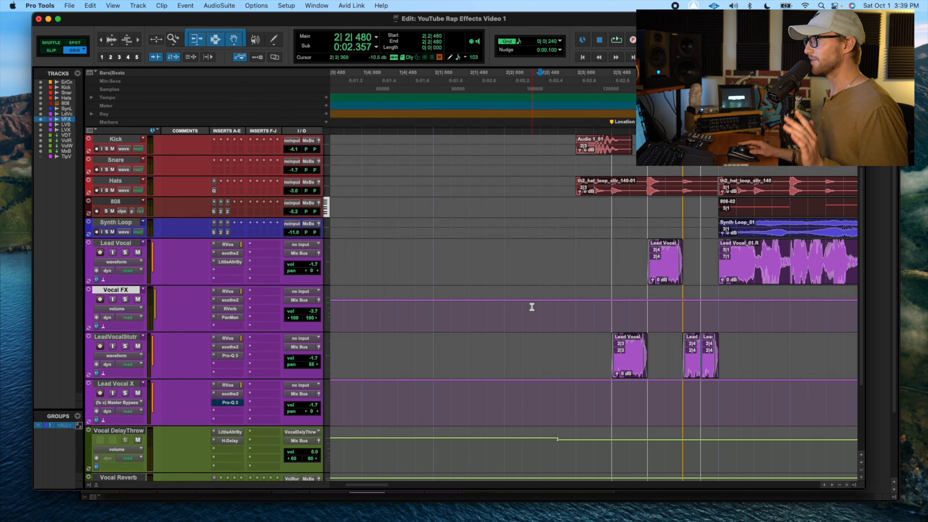
click(516, 304)
scroll(515, 307, down, 1)
scroll(516, 307, right, 3)
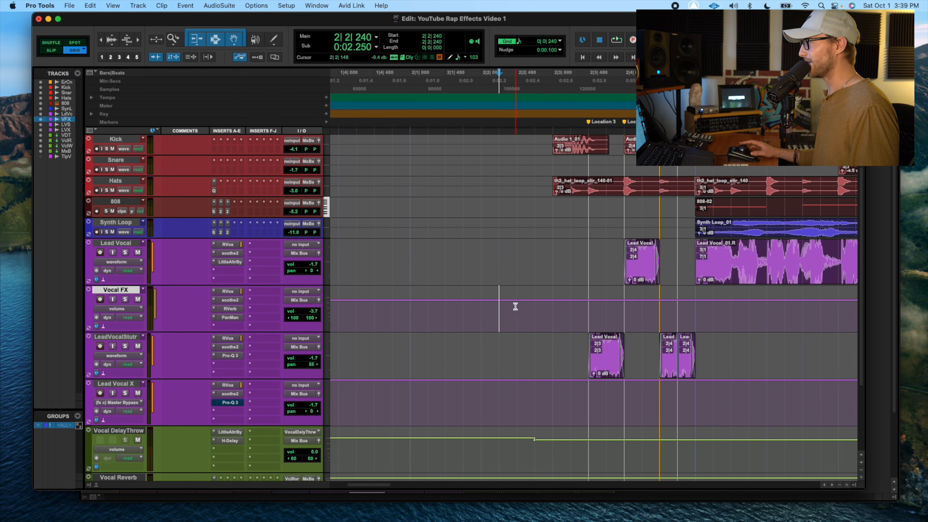
key(r)
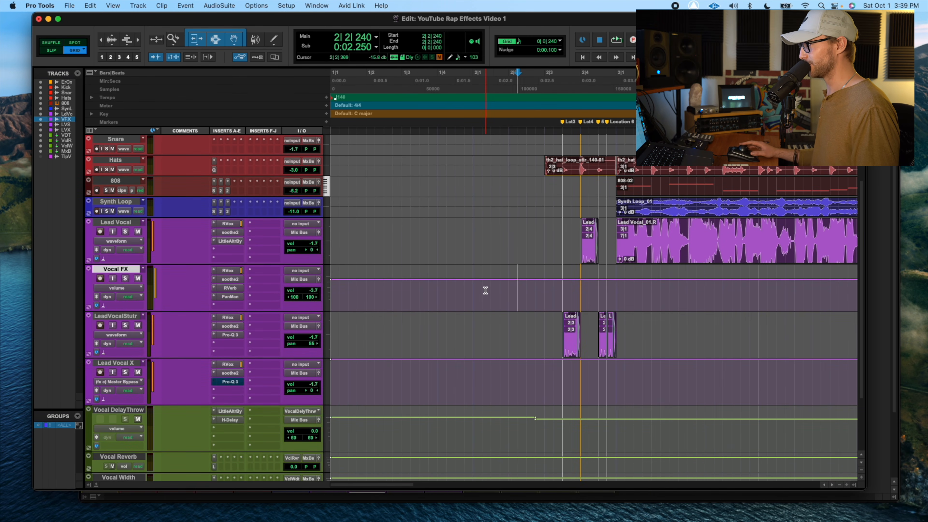
click(511, 289)
key(space)
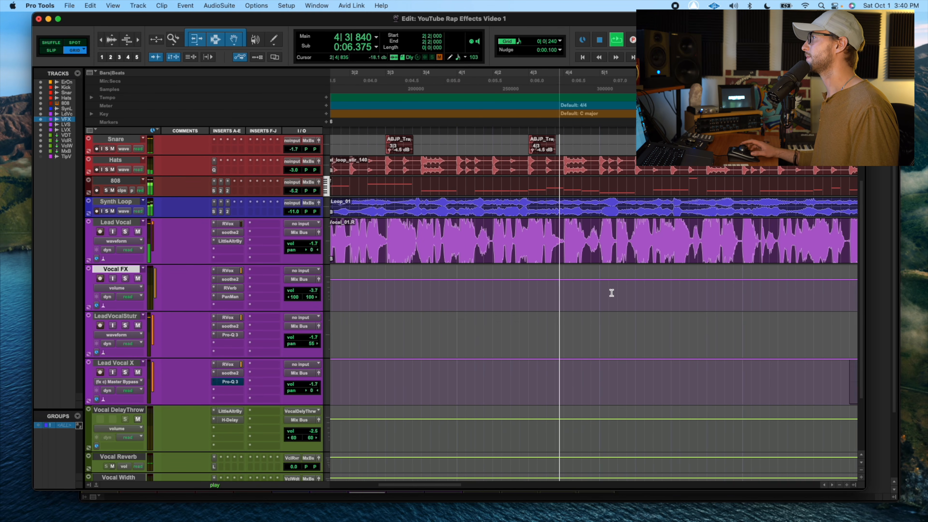
key(r)
key(r)
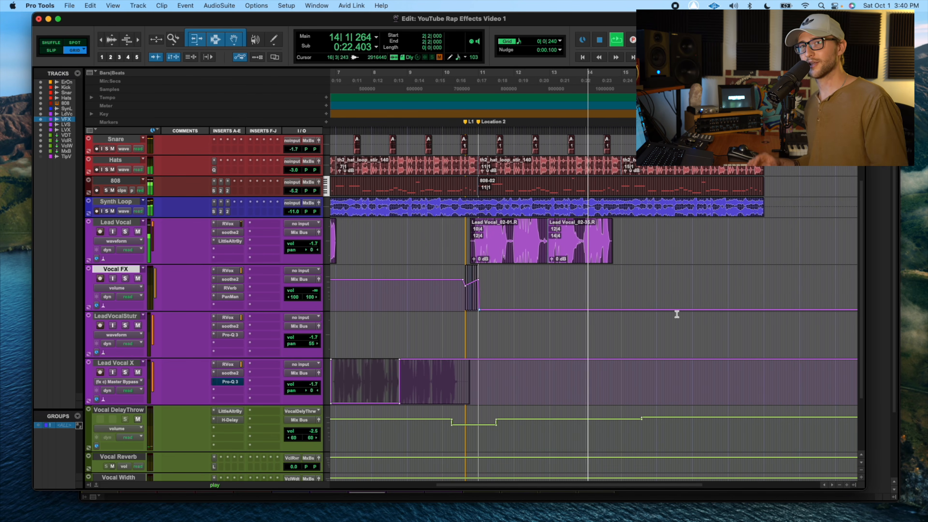
key(space)
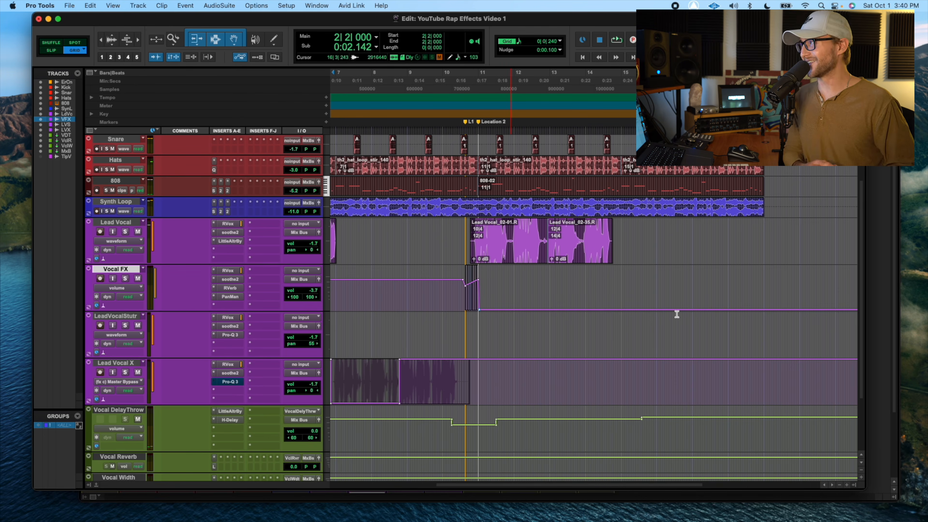